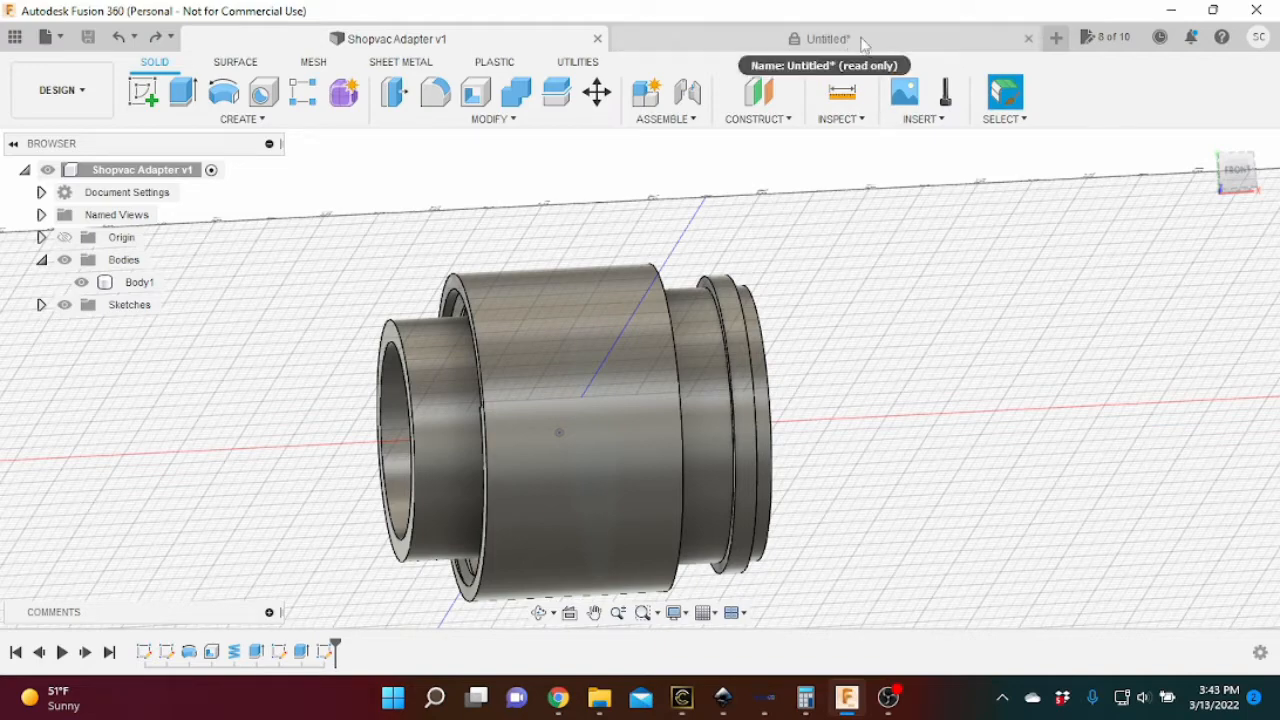
Switch to the untitled design and start a new sketch on the front plane.
left_click(790, 39)
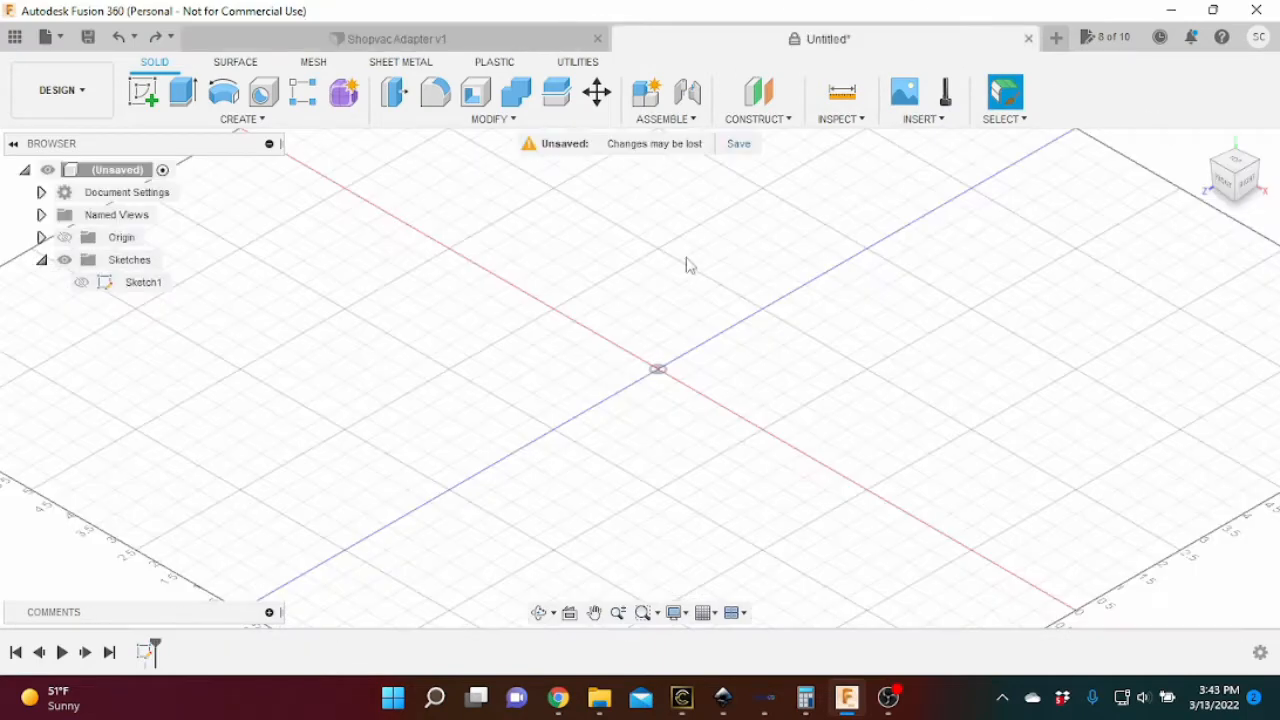
left_click(143, 92)
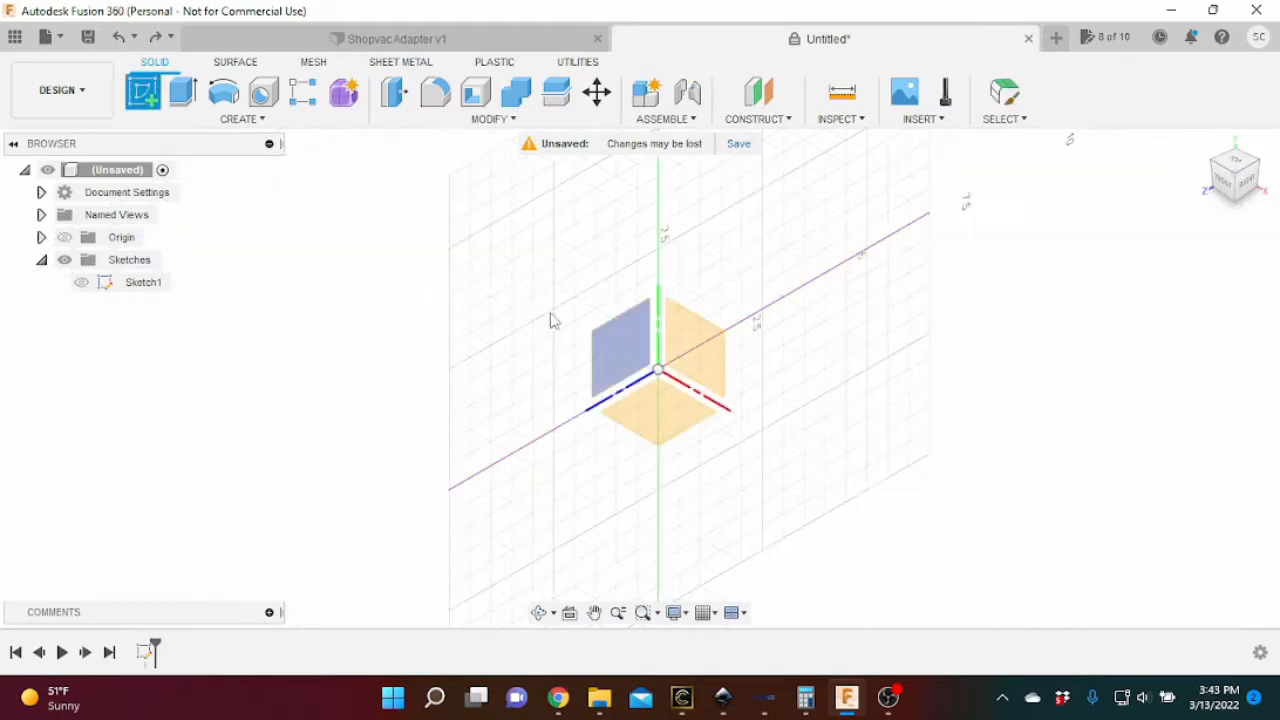
left_click(708, 363)
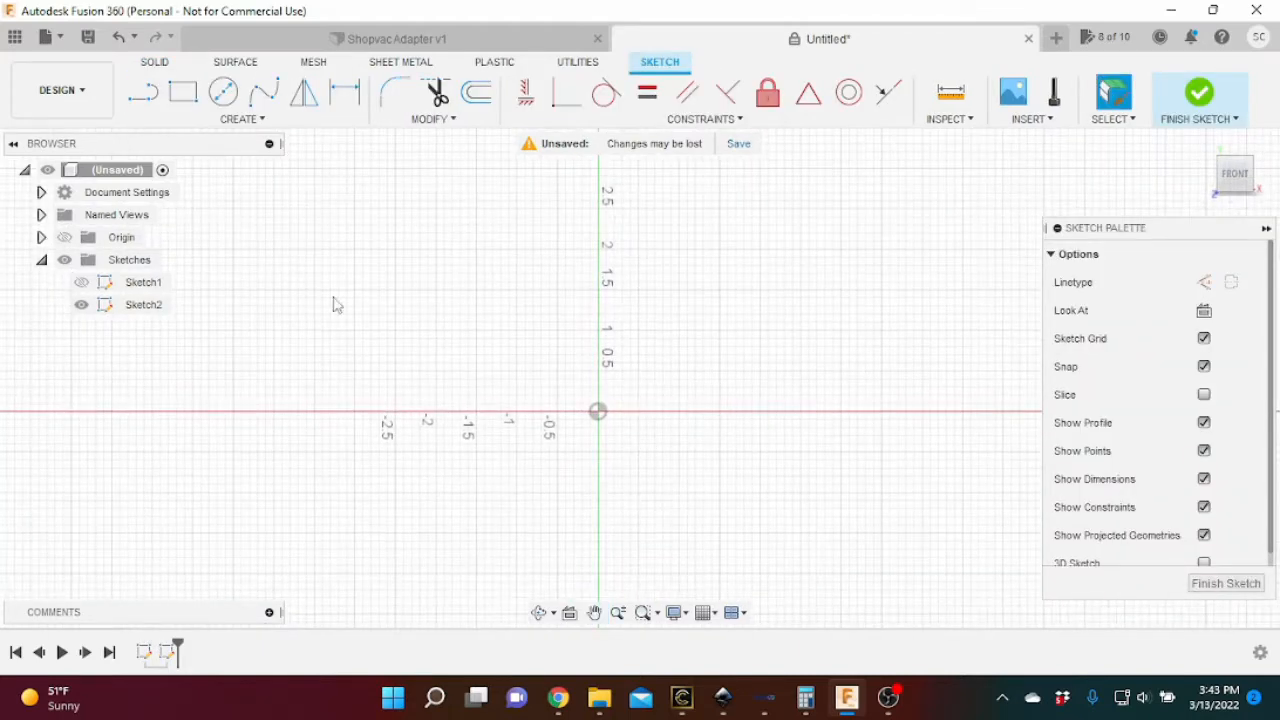
Draw a 1.5 in horizontal line from the origin along the negative X axis.
key("l")
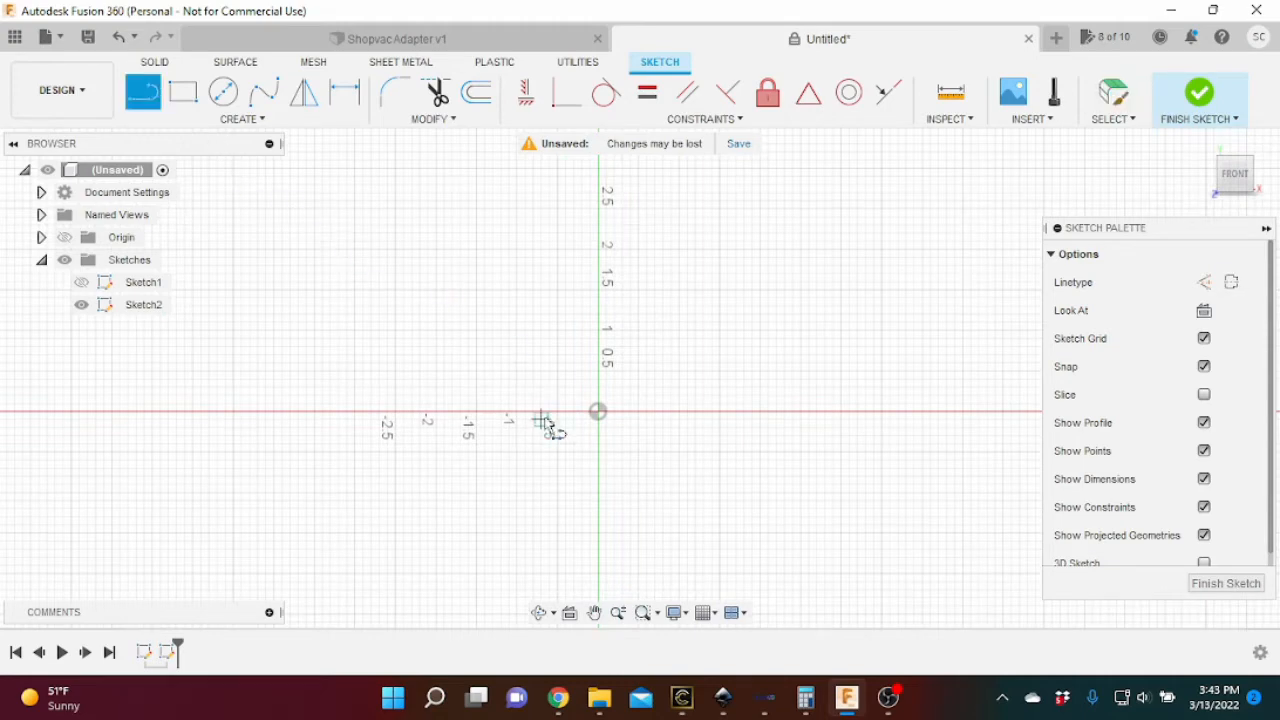
left_click(598, 412)
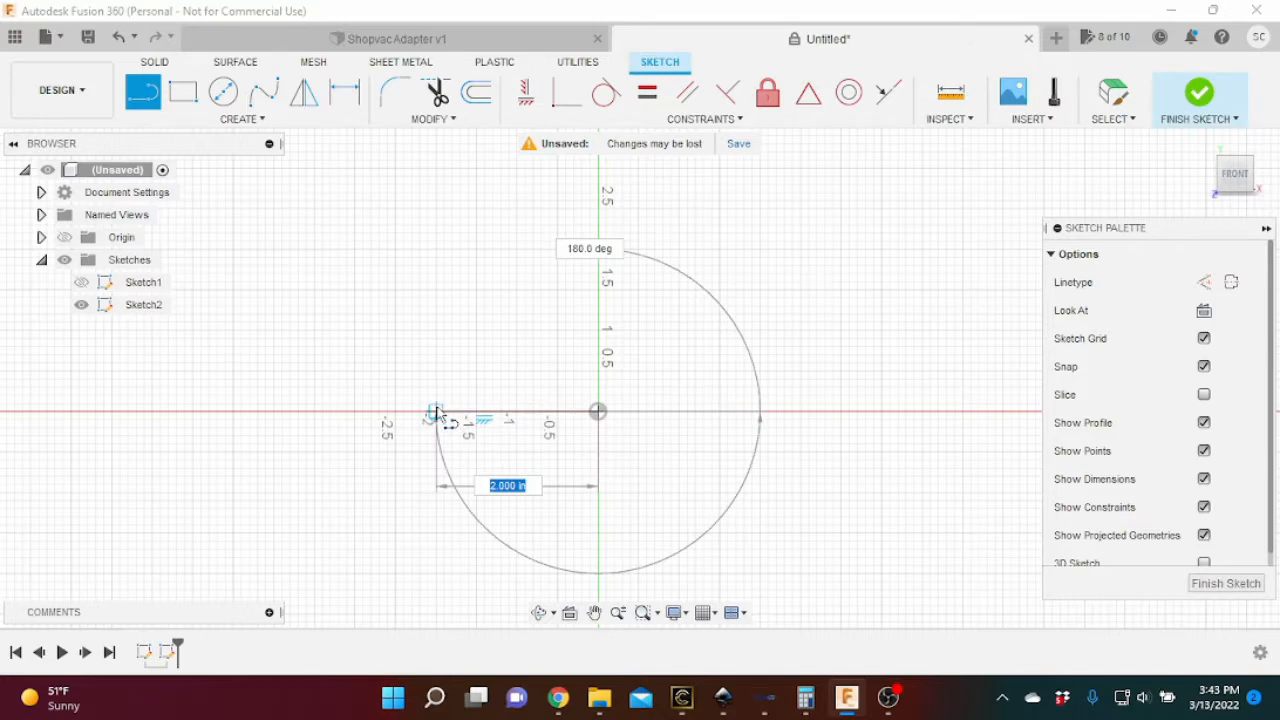
type("1")
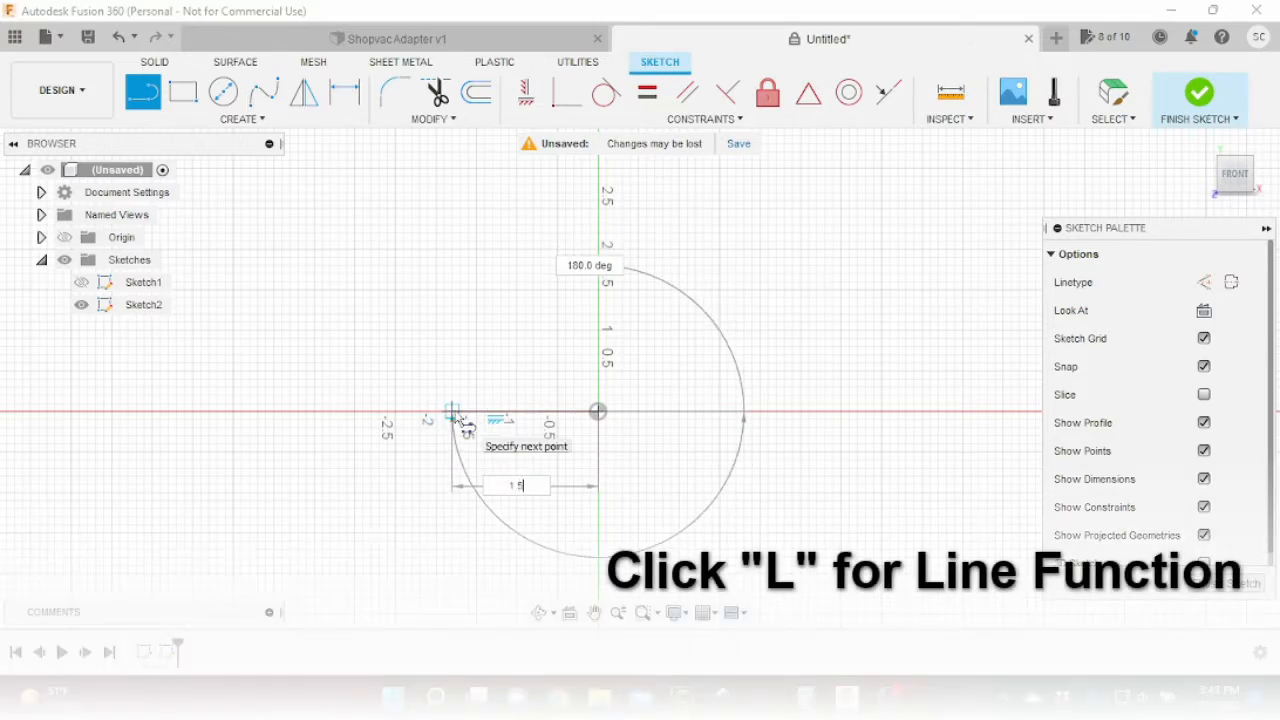
type(".5")
key("Tab")
key("Return")
key("Escape")
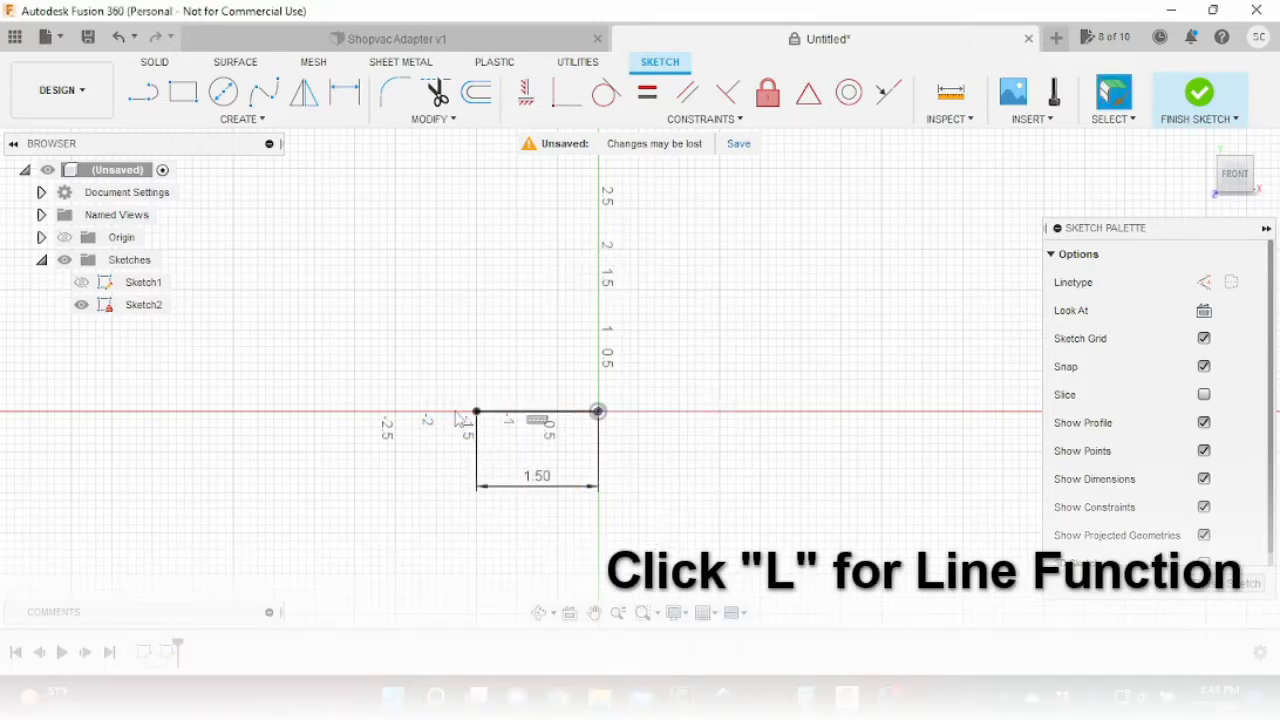
Draw a vertical line upward from the base line's free end, with its length entered as 2.2/2 in.
key("l")
left_click(477, 411)
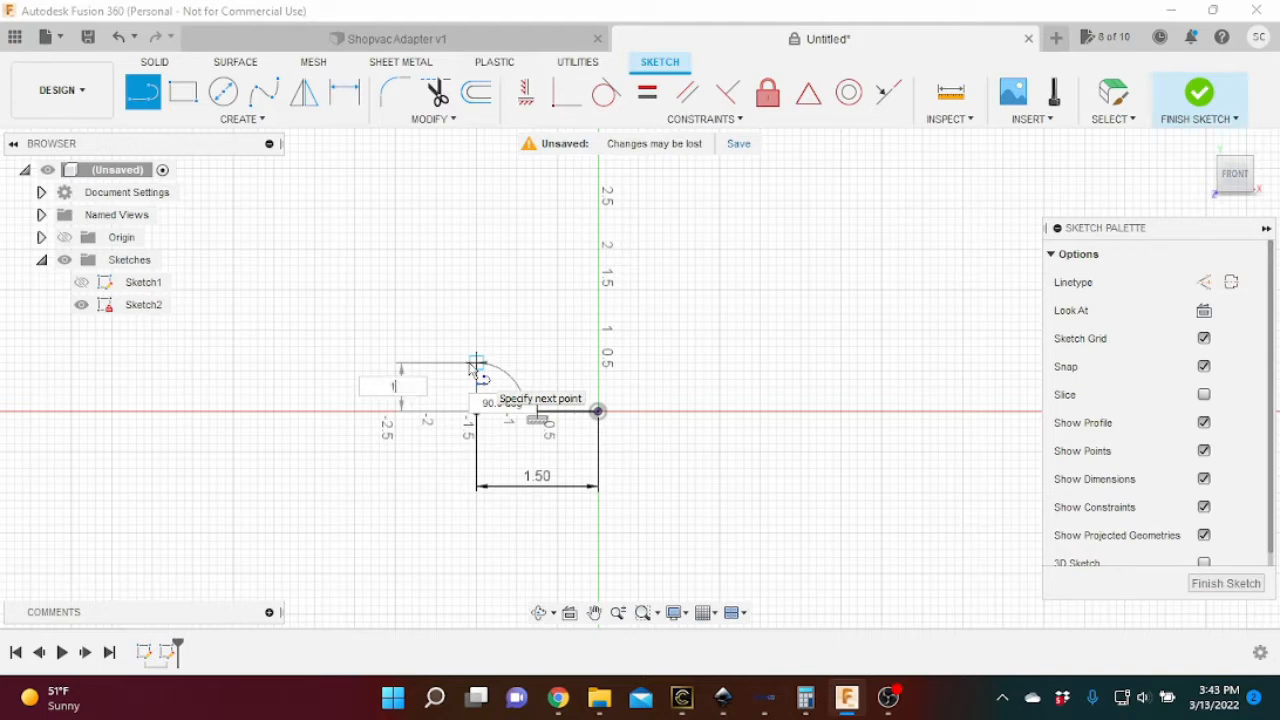
key("Tab")
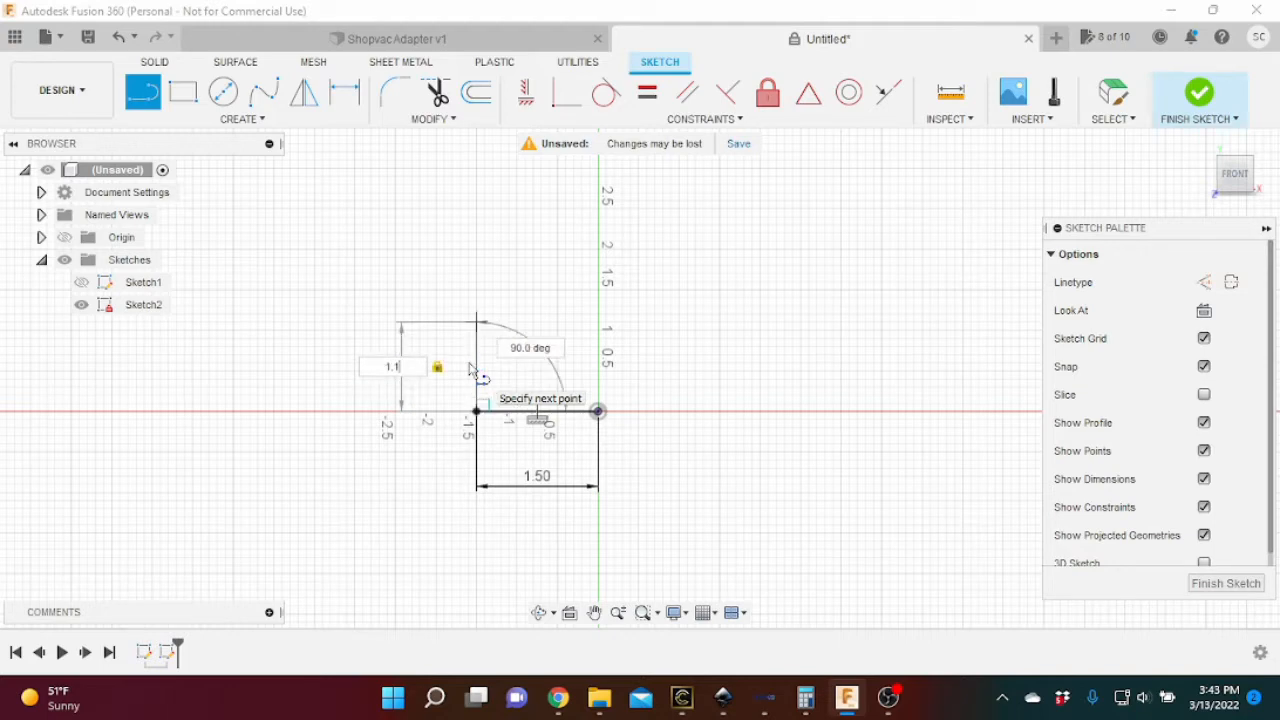
key("Tab")
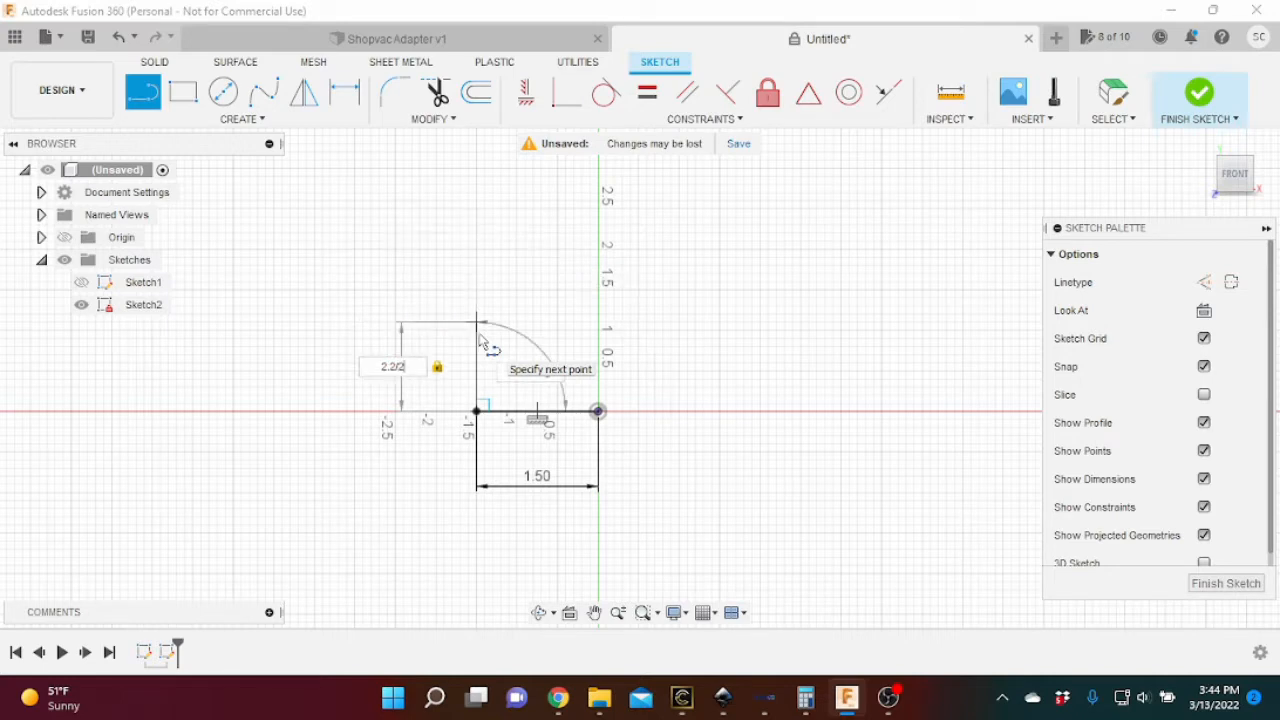
key("Return")
key("Escape")
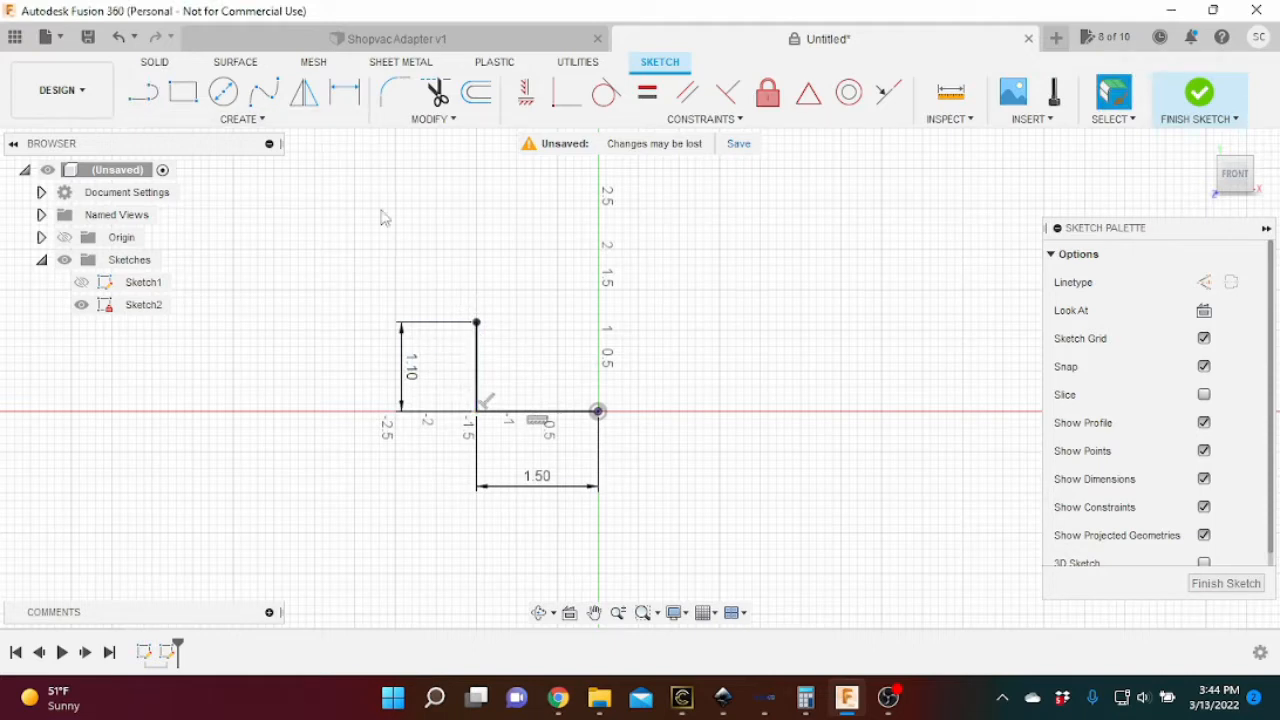
Continue the outline about 1.8 in right, 0.3 in up, back left, 0.3 in up and about 1.7 in right, forming a slot under an arm.
key("l")
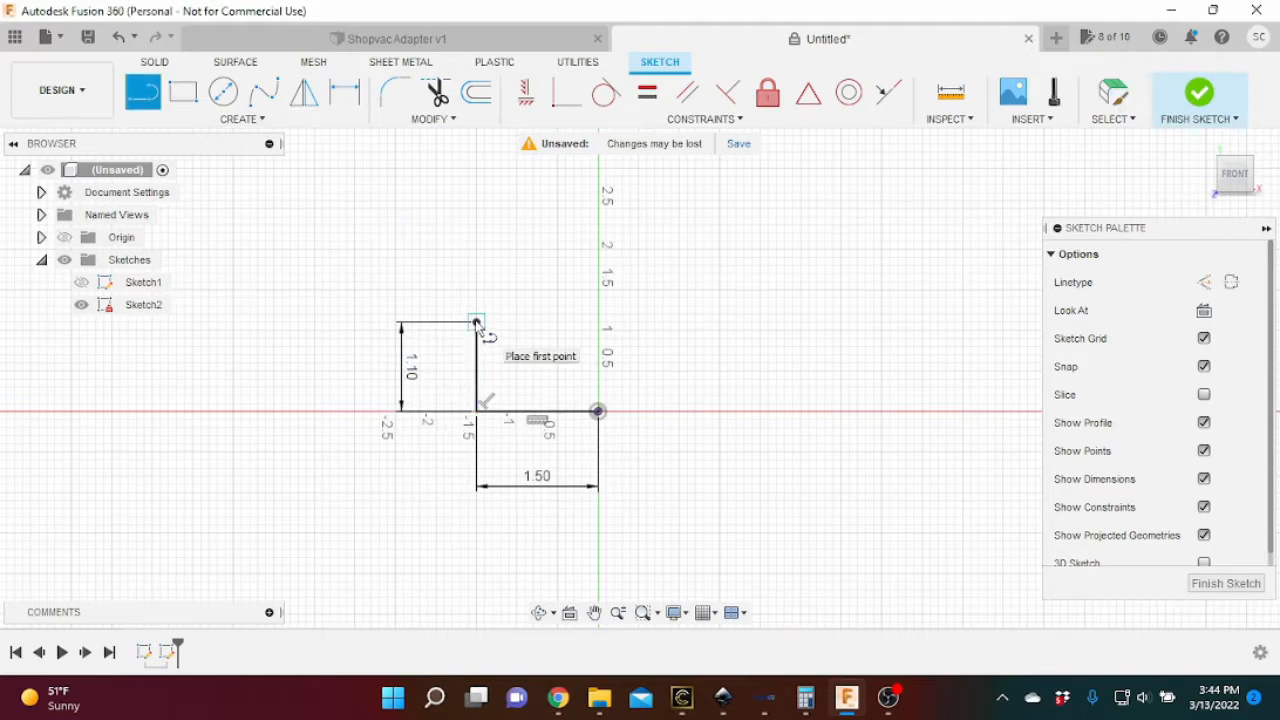
left_click(477, 323)
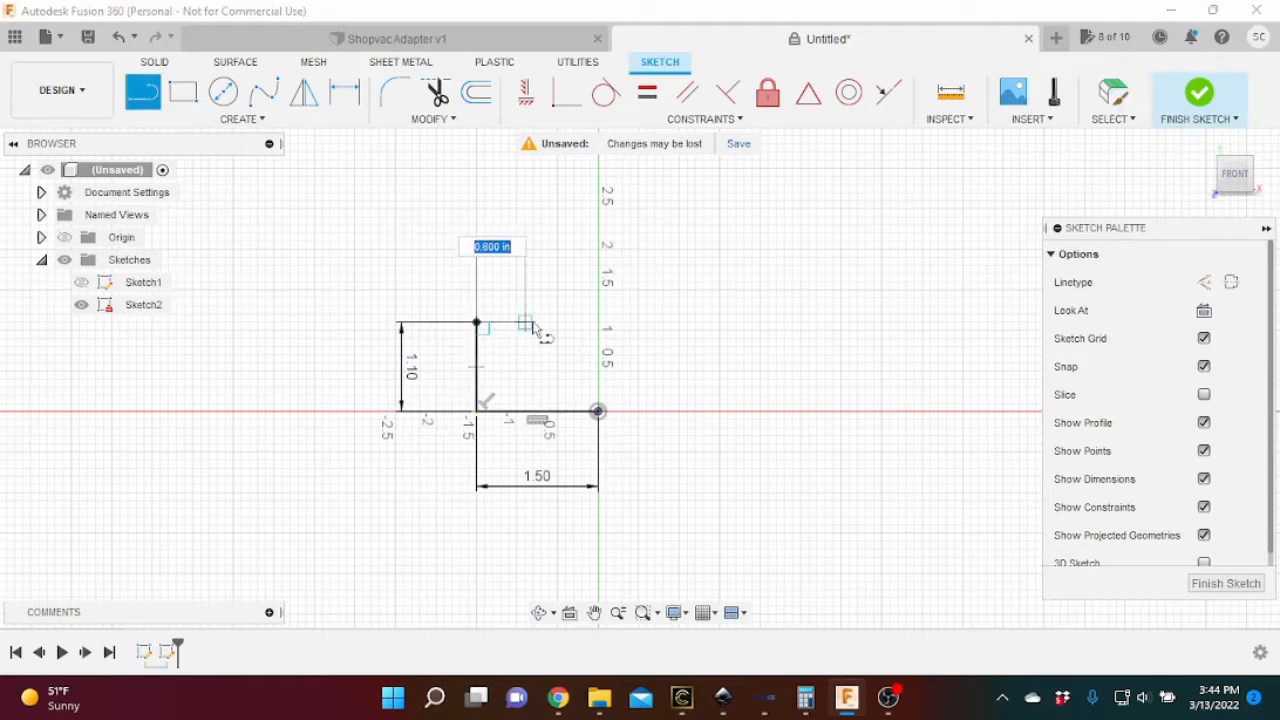
left_click(622, 324)
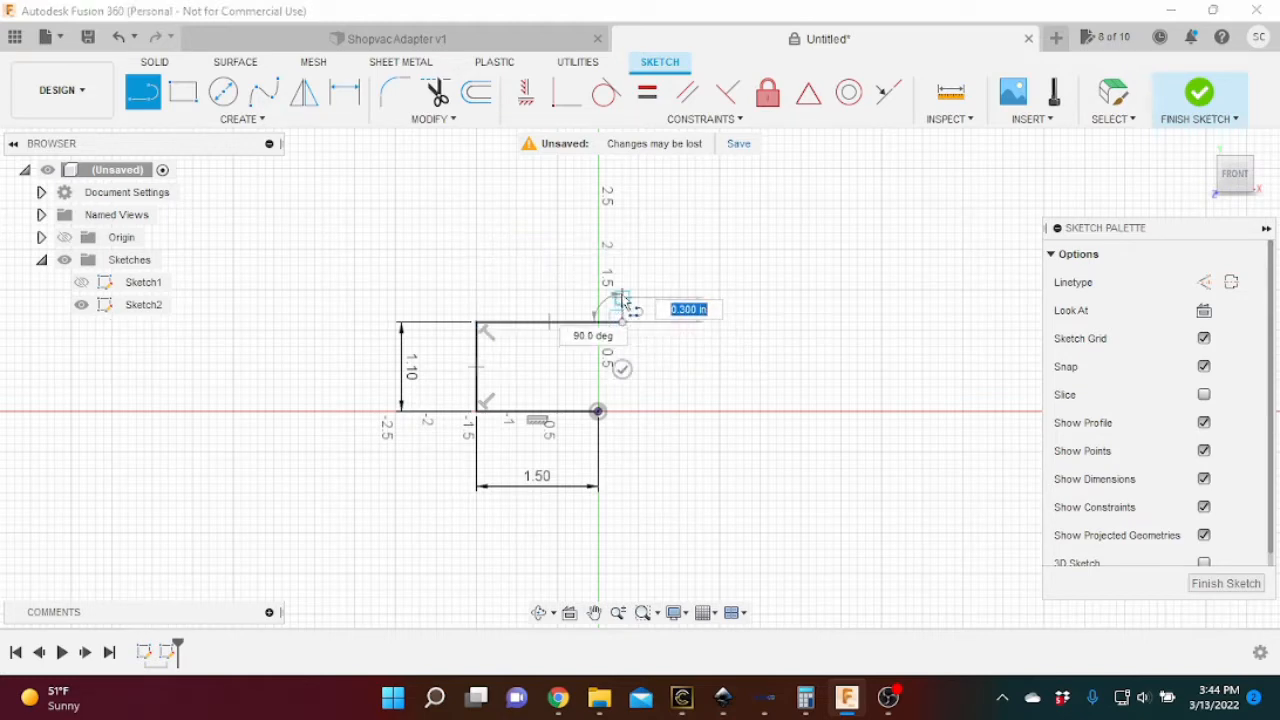
left_click(621, 298)
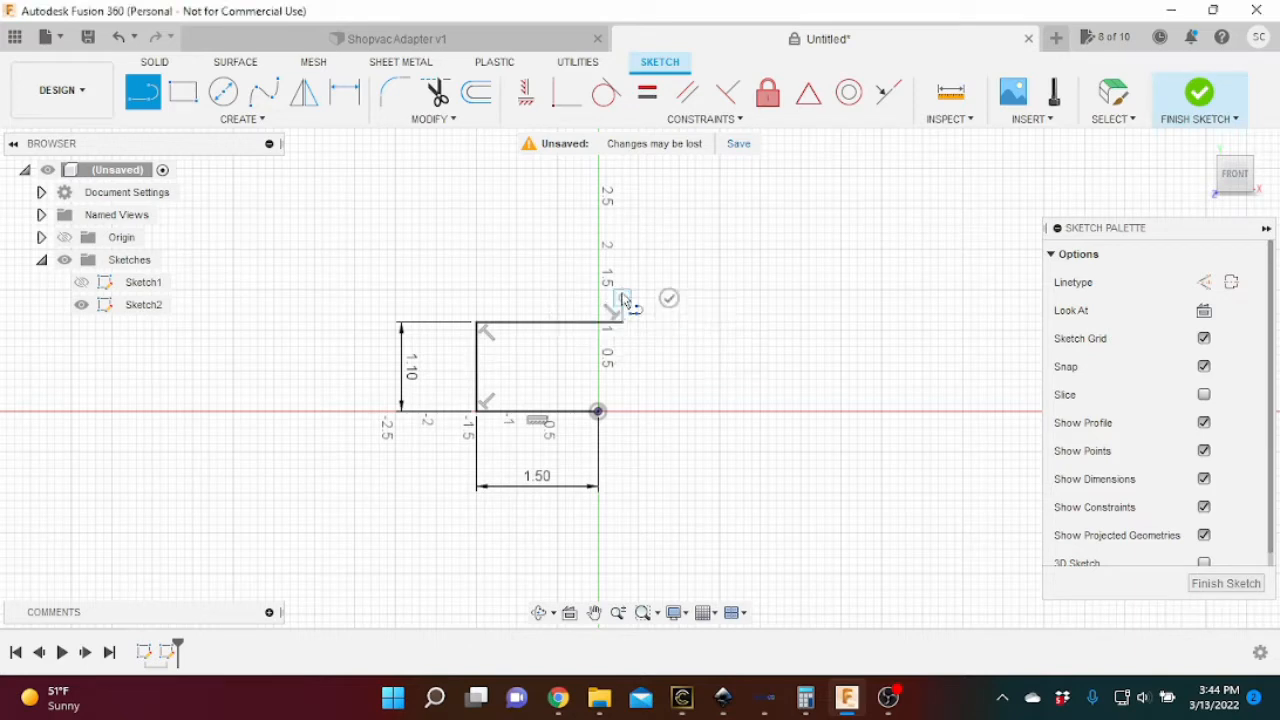
left_click(518, 299)
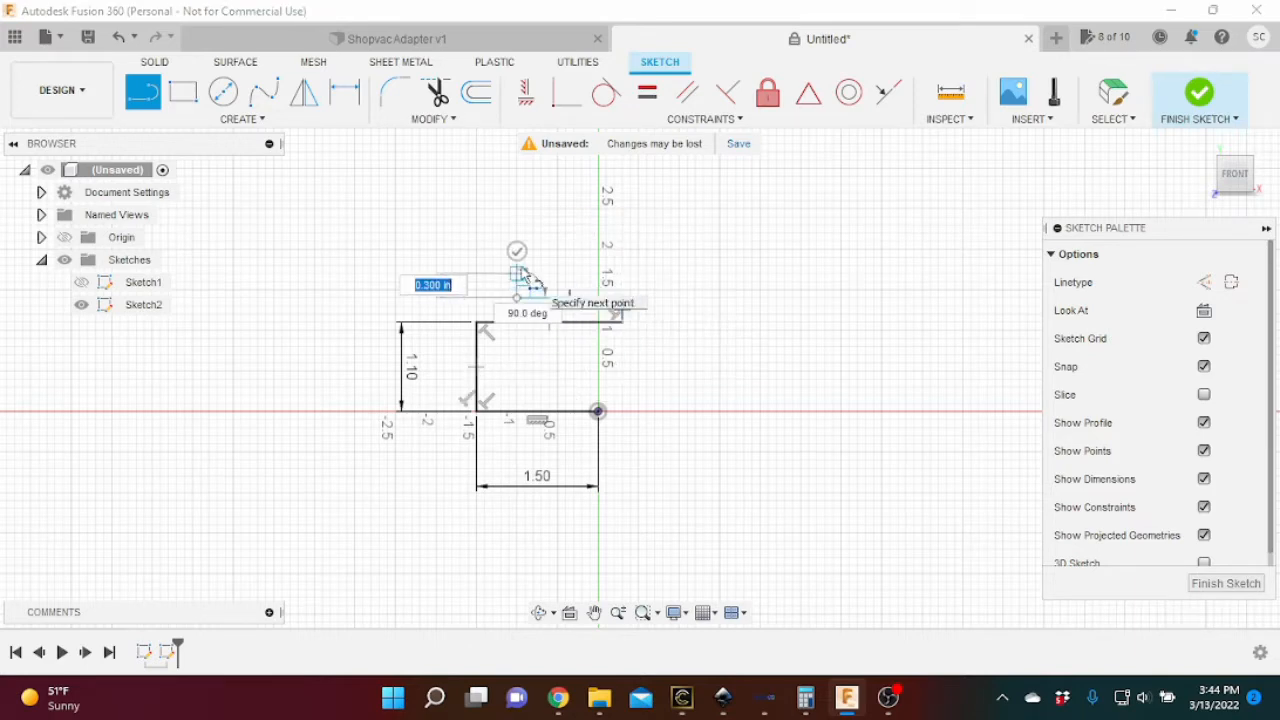
left_click(518, 273)
left_click(656, 273)
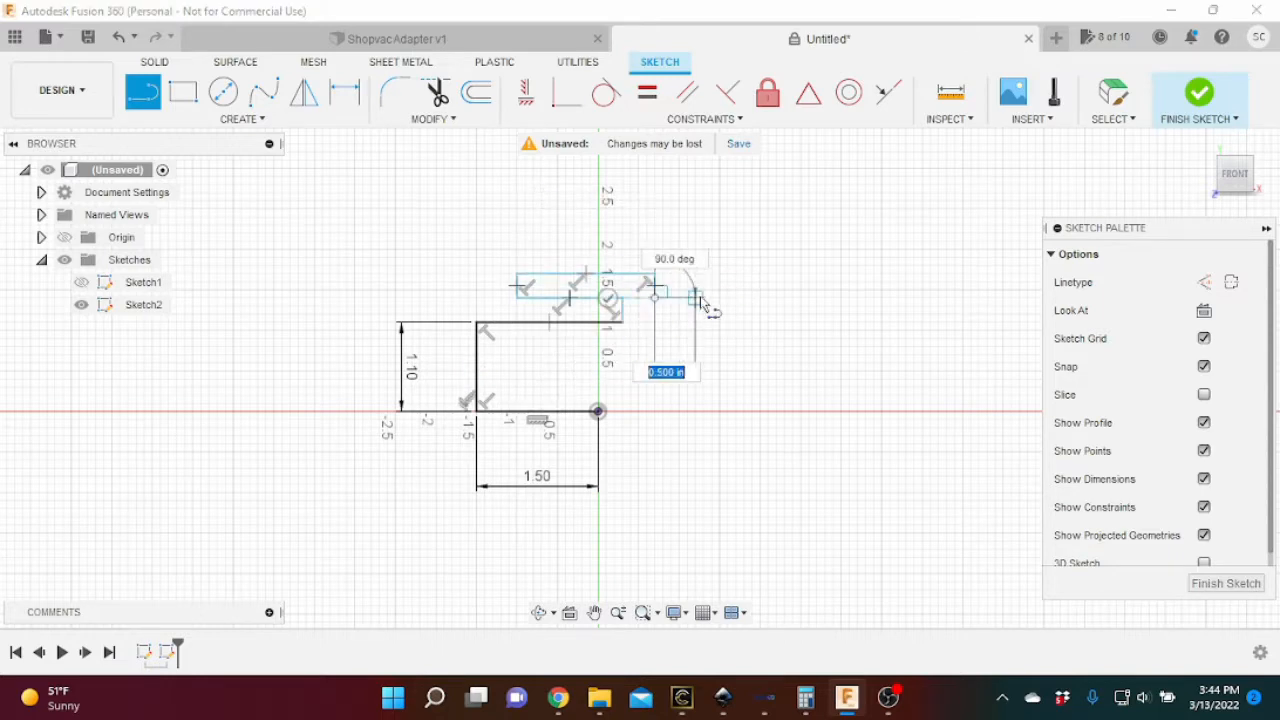
Complete the outline with a step down, a small raised ridge and a vertical end line, closing it along the X axis at the origin.
left_click(656, 287)
left_click(703, 287)
left_click(728, 275)
left_click(728, 297)
left_click(743, 297)
left_click(743, 410)
left_click(598, 411)
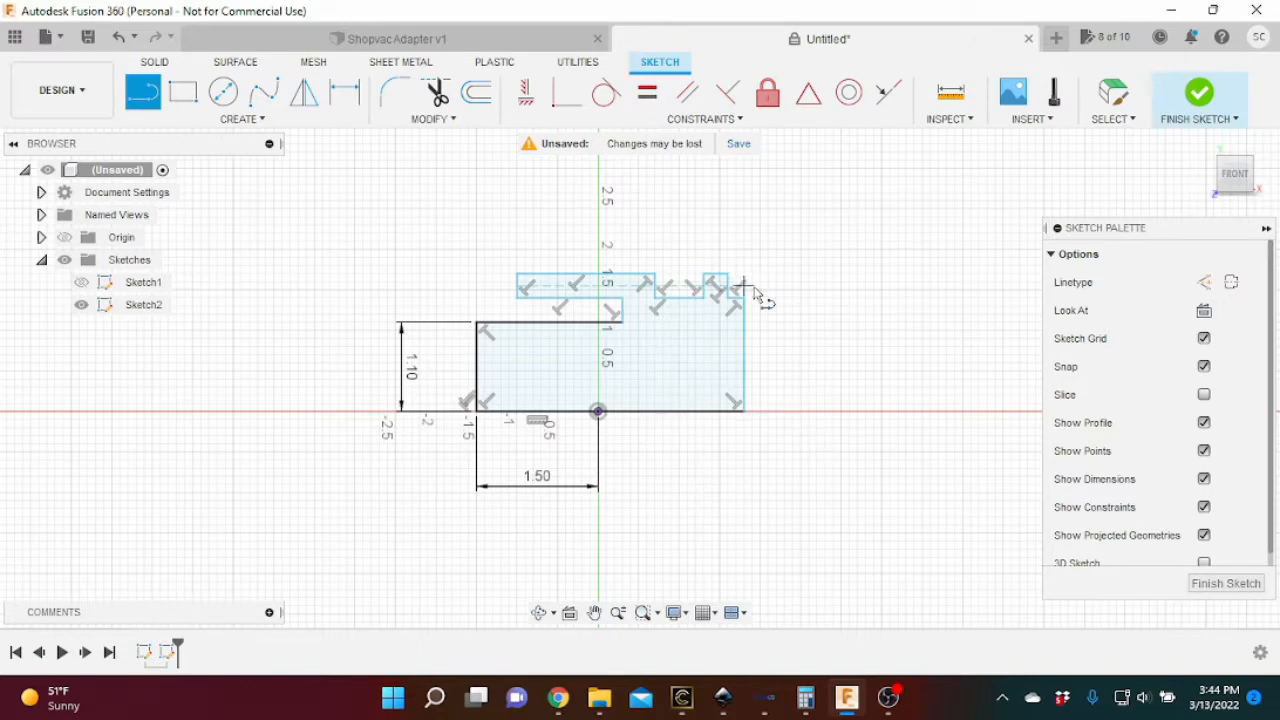
Dimension the height from the base line to the underside of the upper arm as 1.35 in.
key("d")
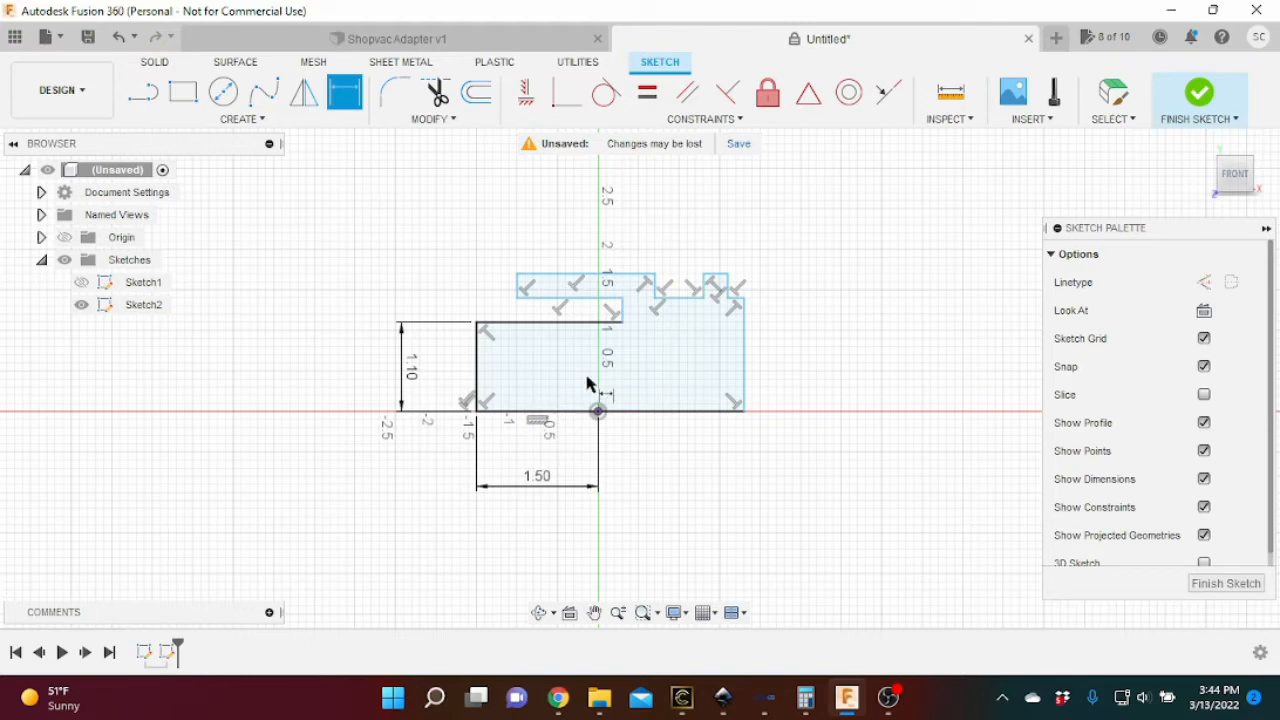
left_click(548, 412)
left_click(543, 298)
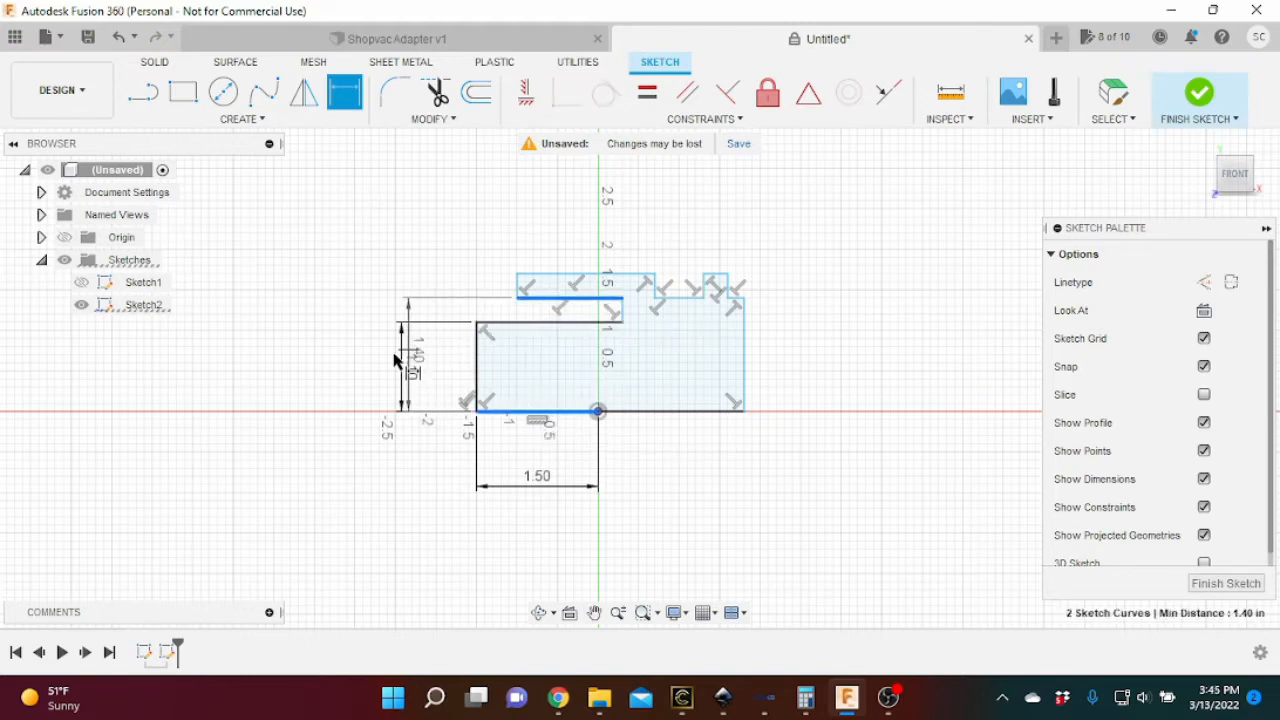
left_click(372, 355)
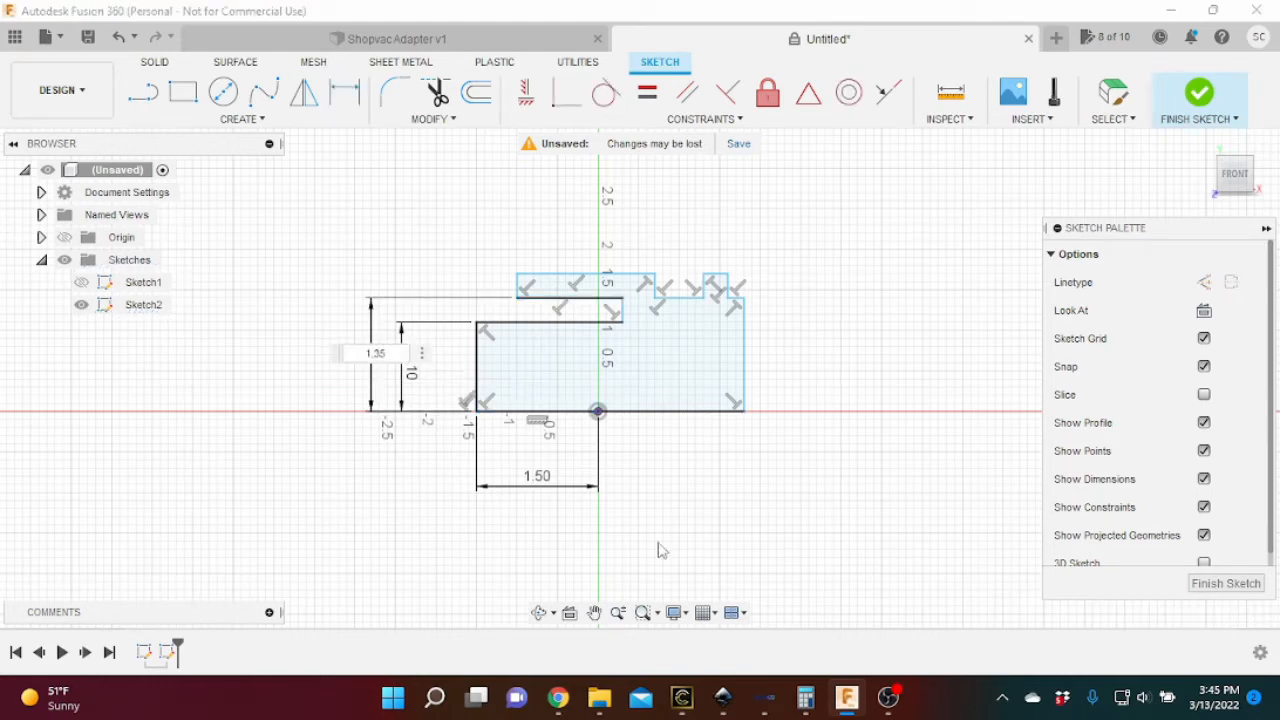
key("Return")
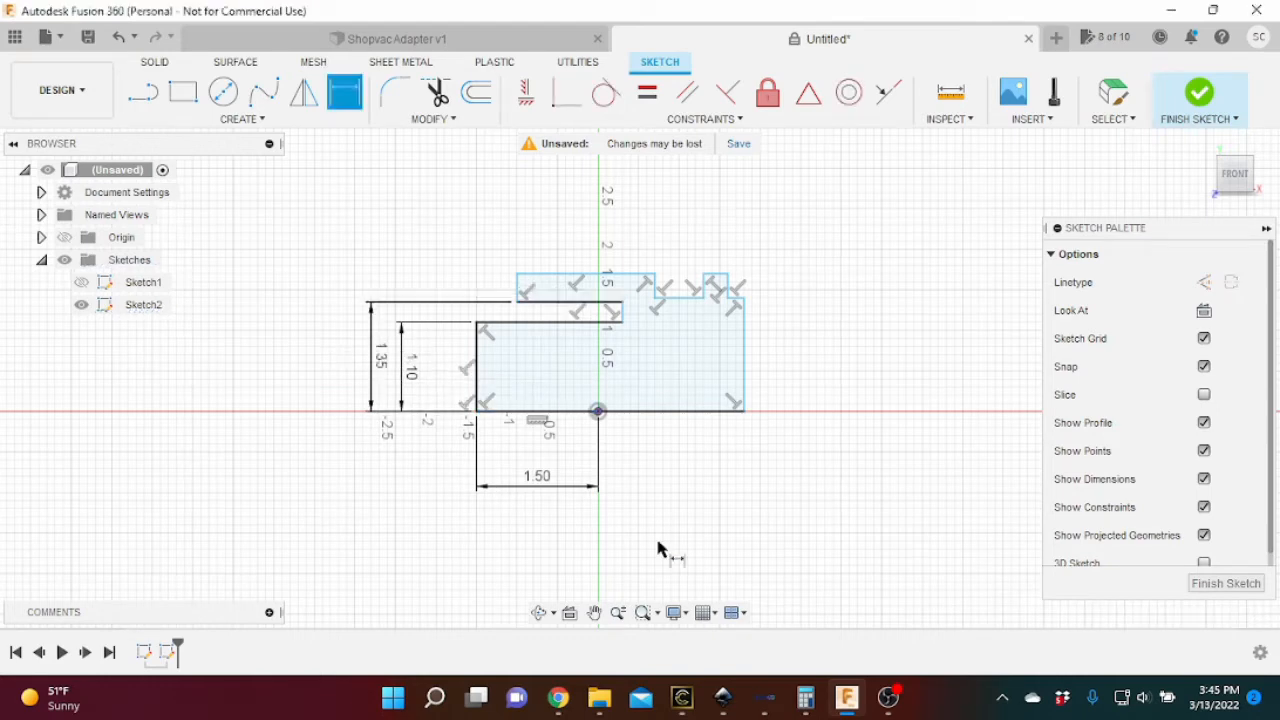
Dimension the height from the base line to the top edge of the upper arm as 1.49 in.
left_click(558, 412)
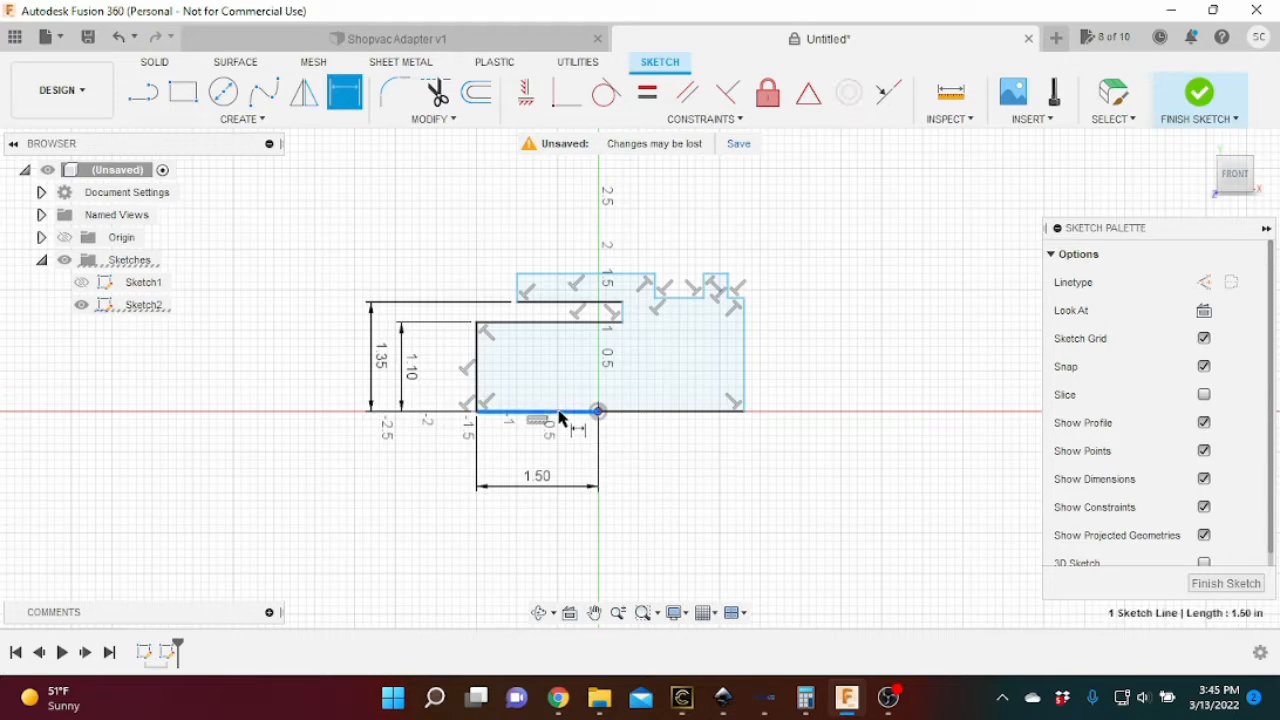
left_click(549, 281)
left_click(346, 345)
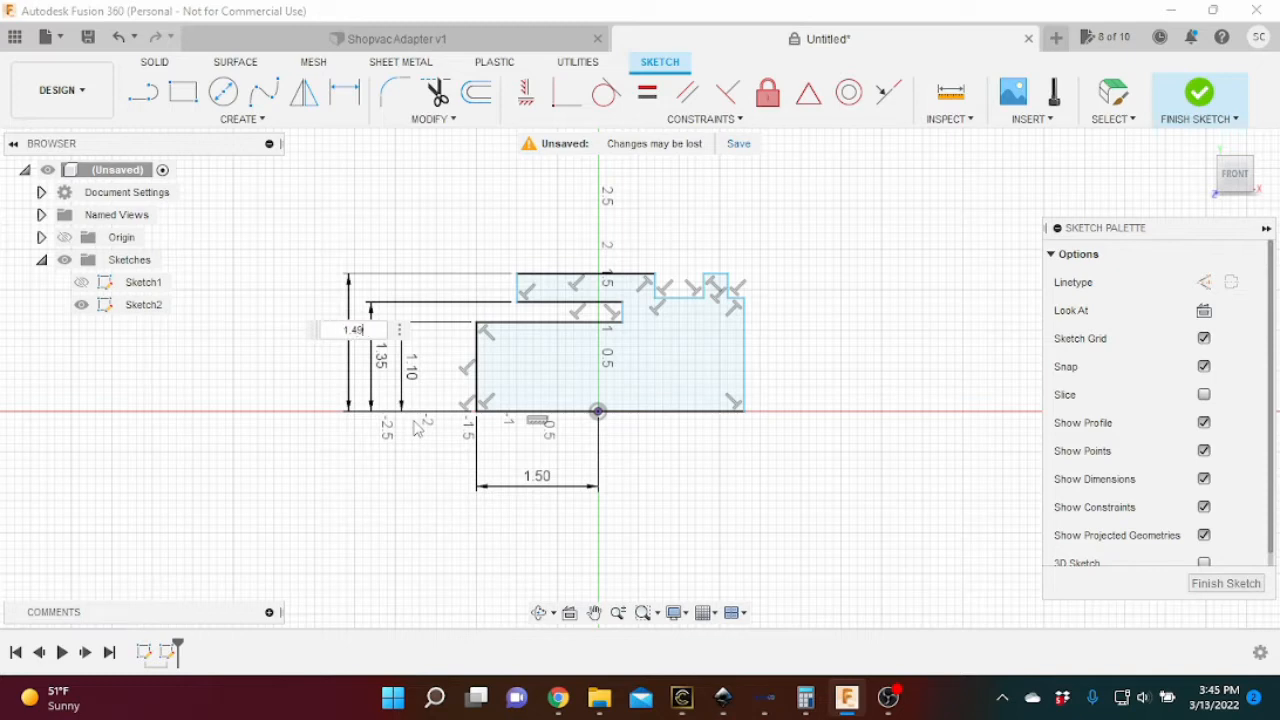
type("1.49")
key("Return")
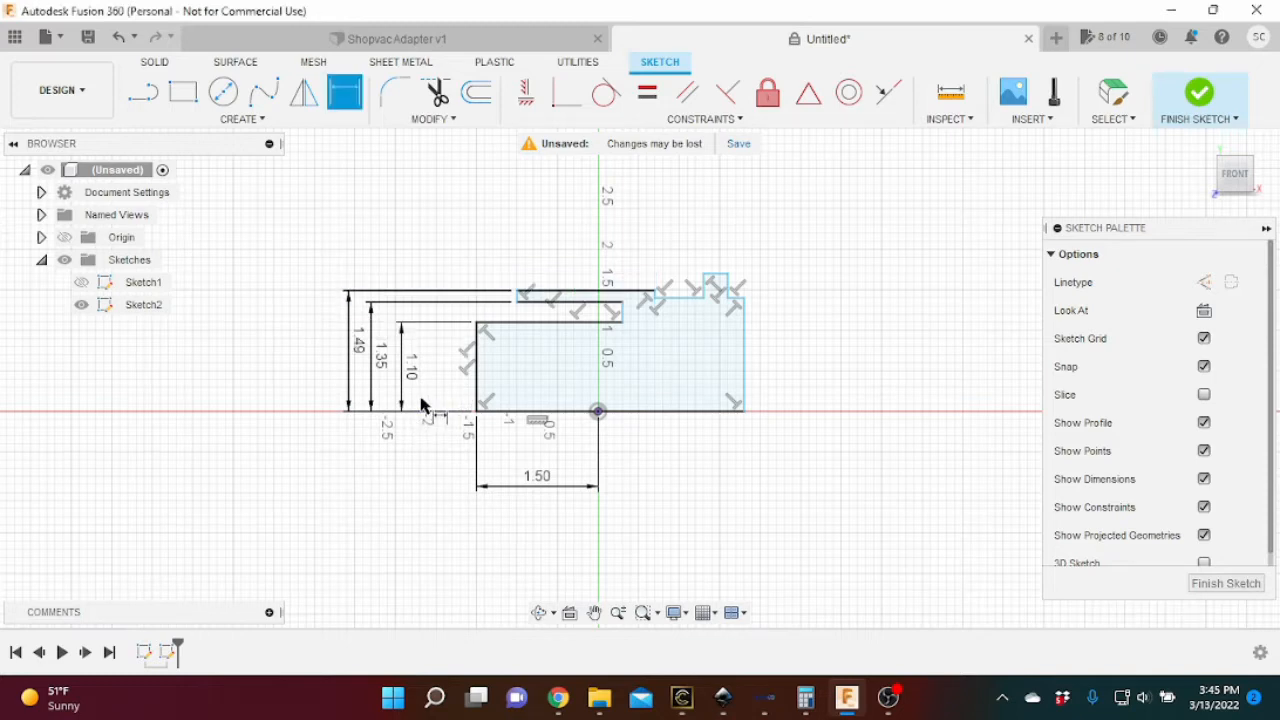
Dimension the distance from the profile's left vertical edge to the slot's closed end as 1.80 in.
scroll(562, 308, "up", 2)
scroll(520, 414, "up", 1)
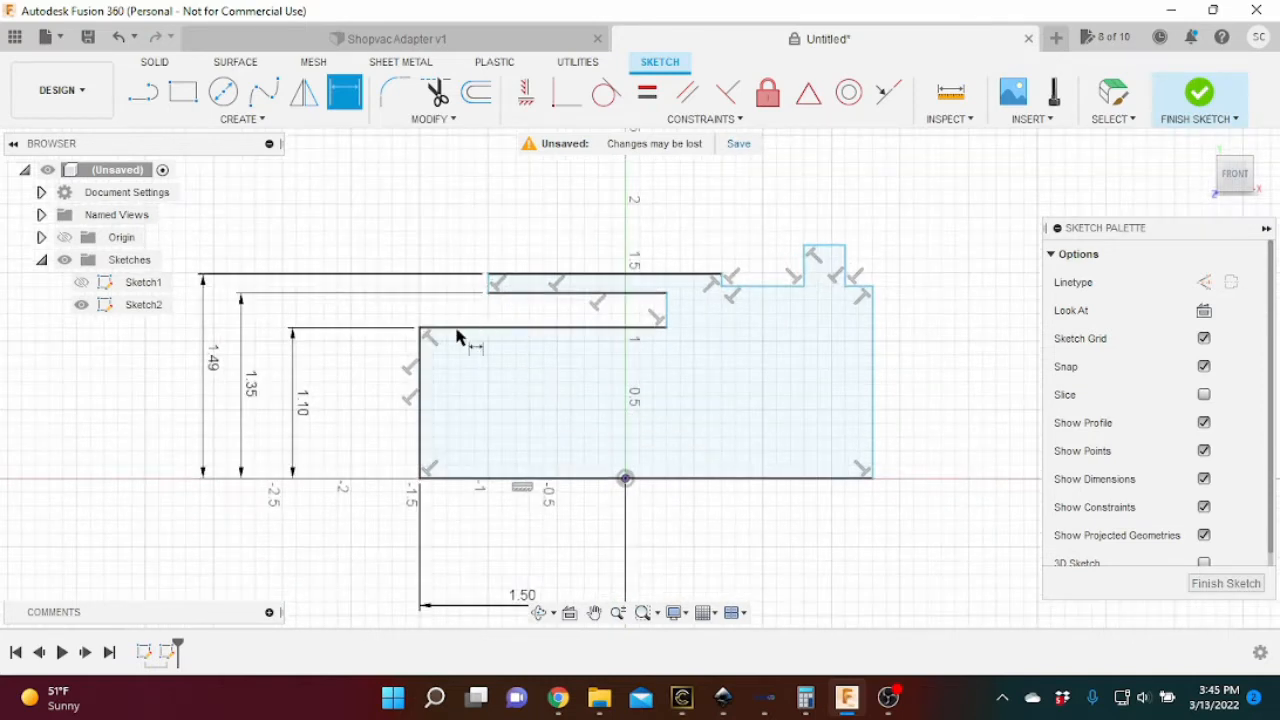
left_click(421, 368)
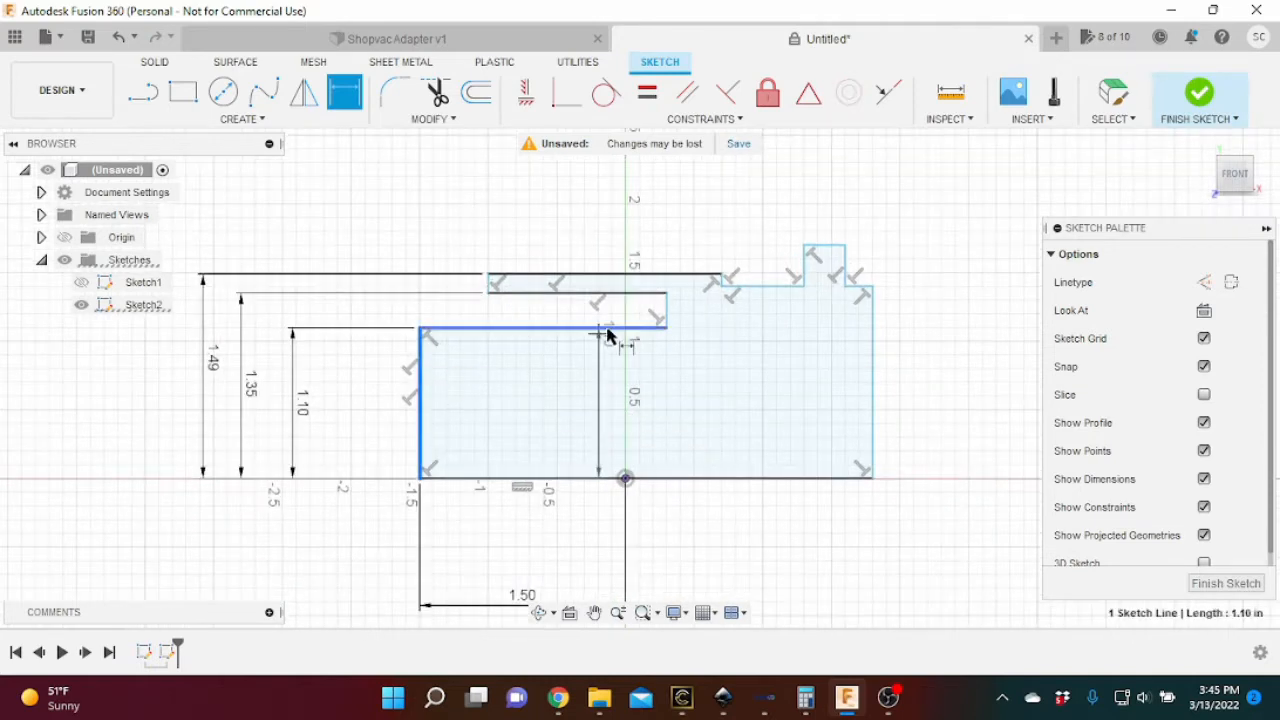
left_click(665, 312)
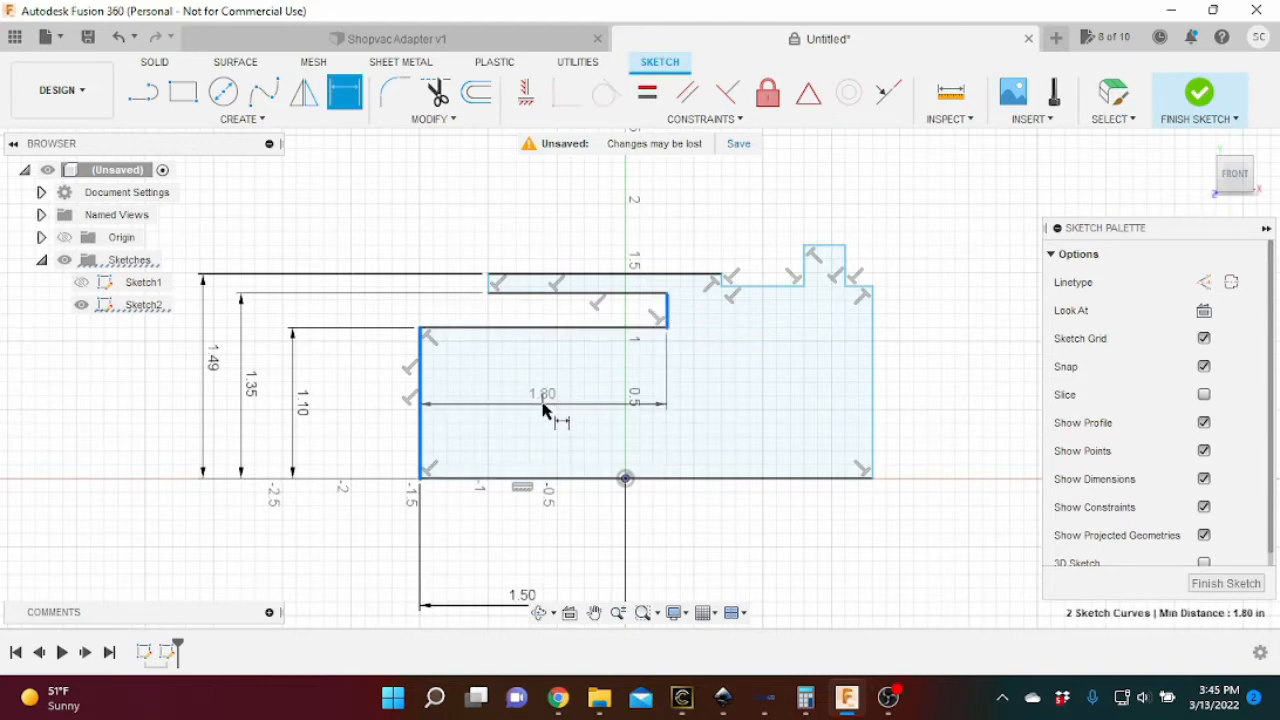
left_click(537, 409)
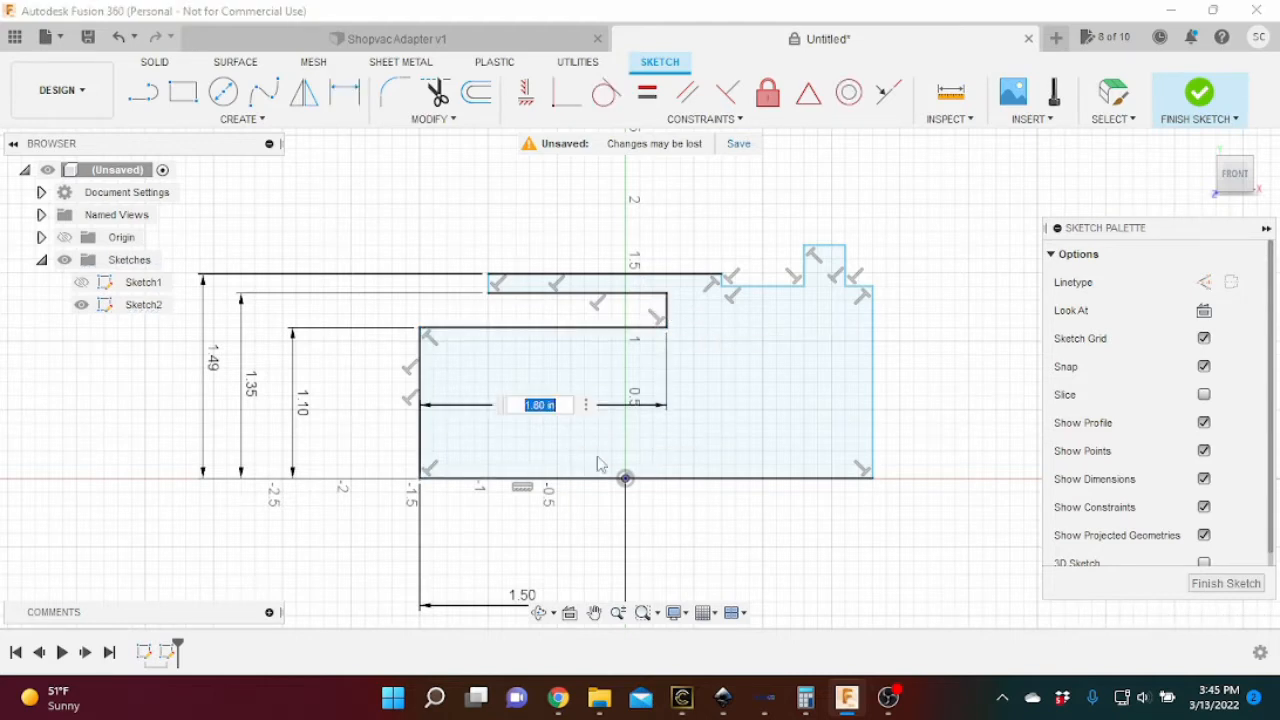
key("Return")
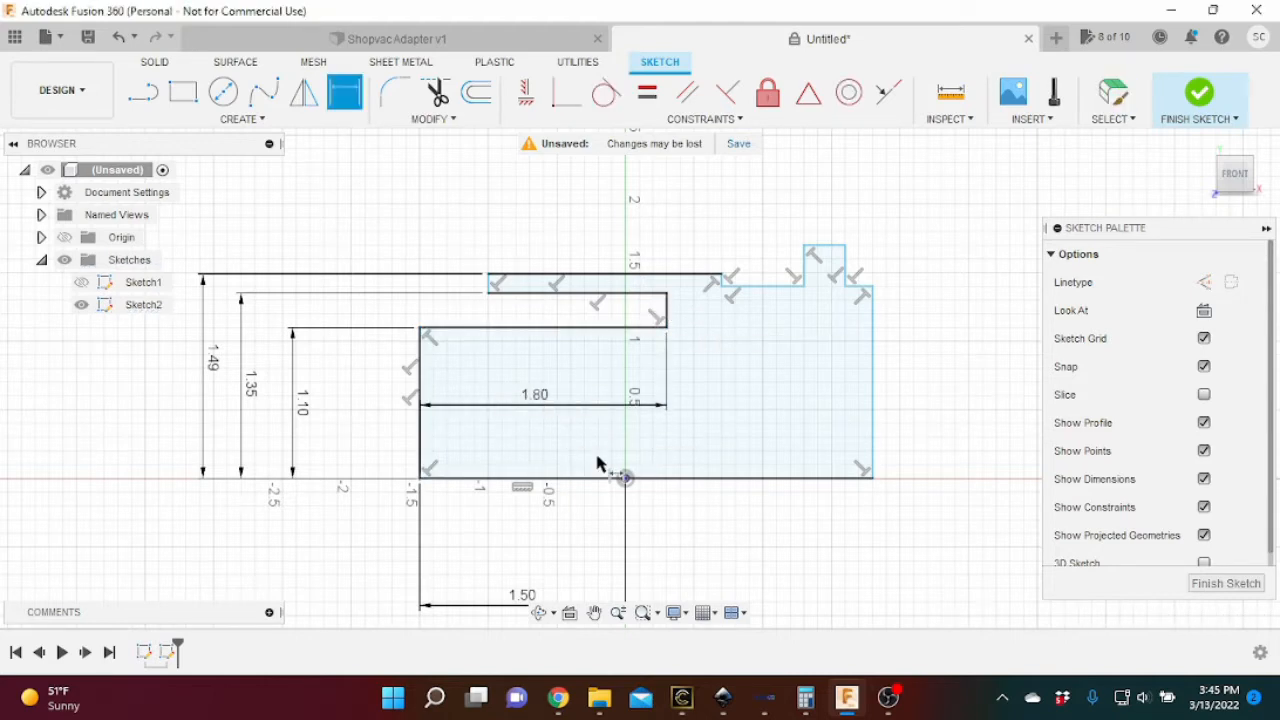
Dimension the length of the upper arm from its free end to the step down as 1.40 in.
left_click(489, 284)
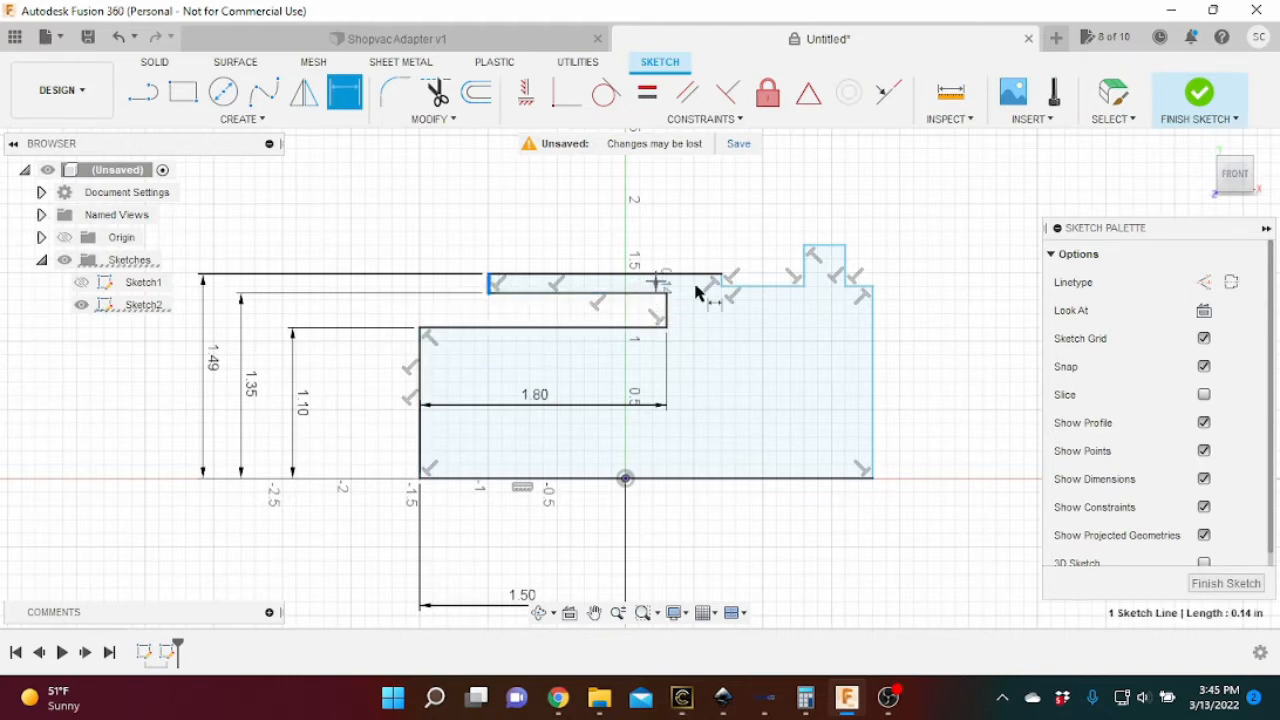
scroll(720, 285, "up", 5)
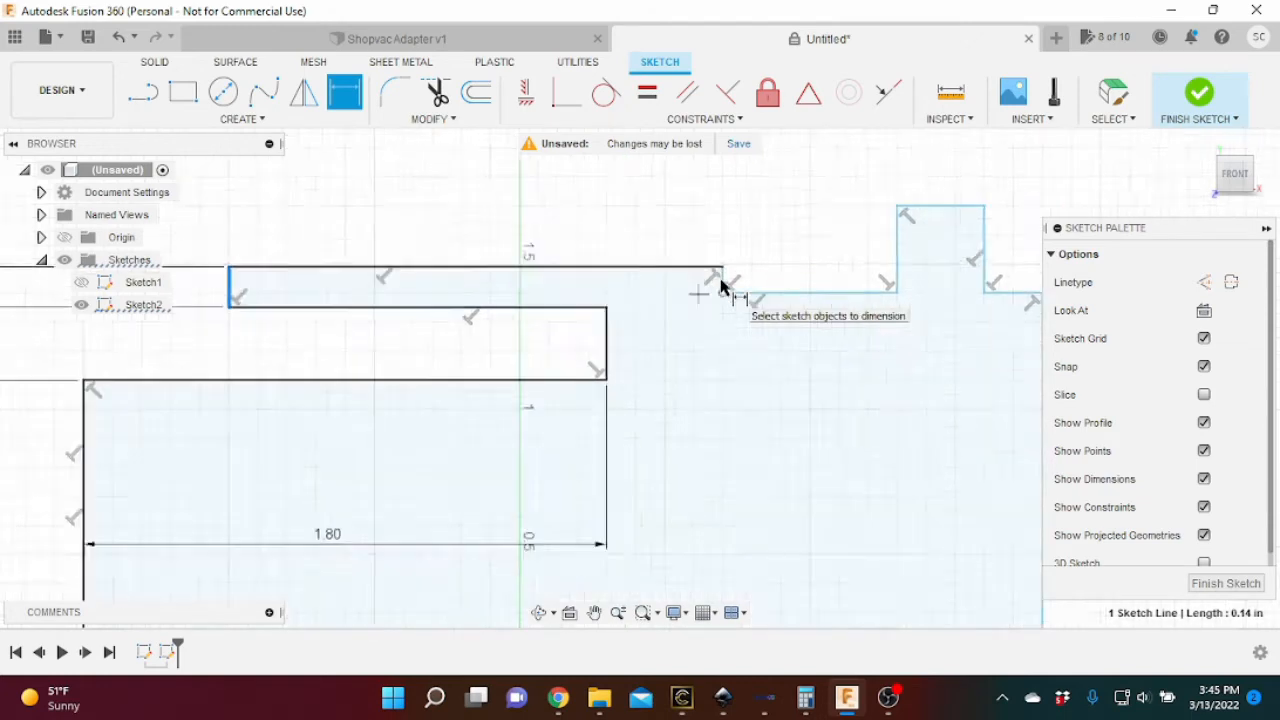
left_click(571, 268)
left_click(475, 294)
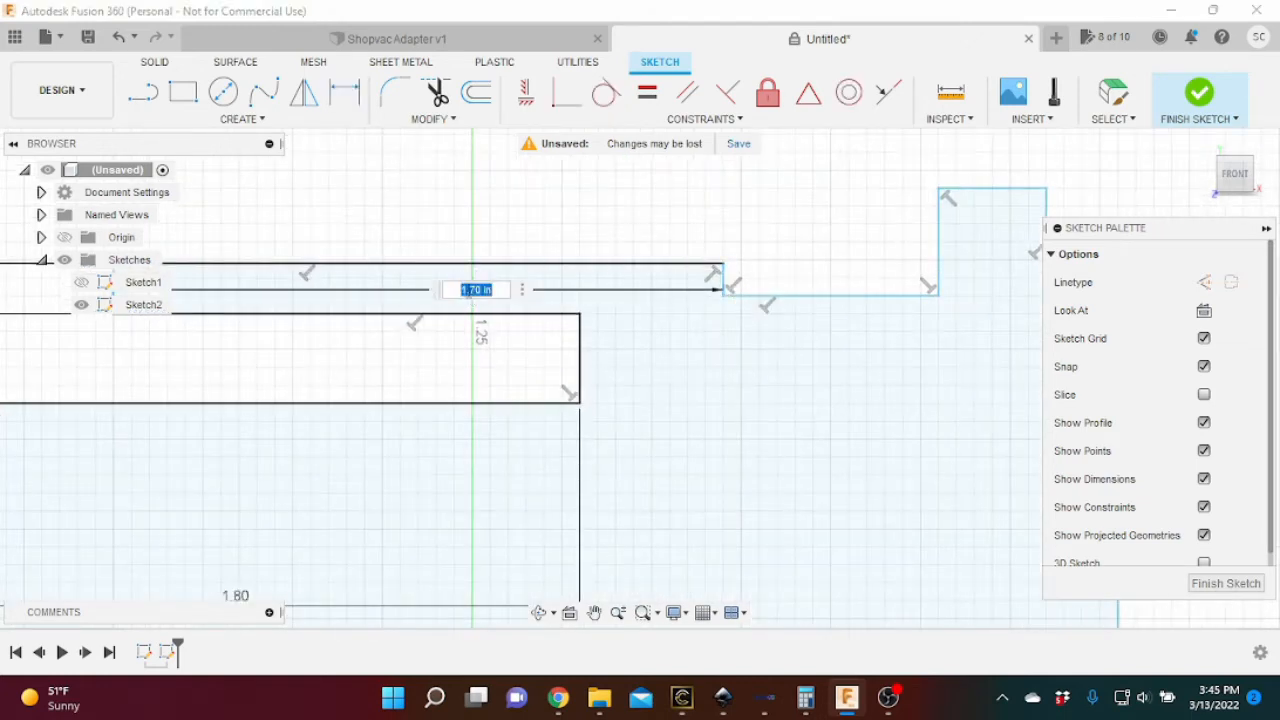
key("Return")
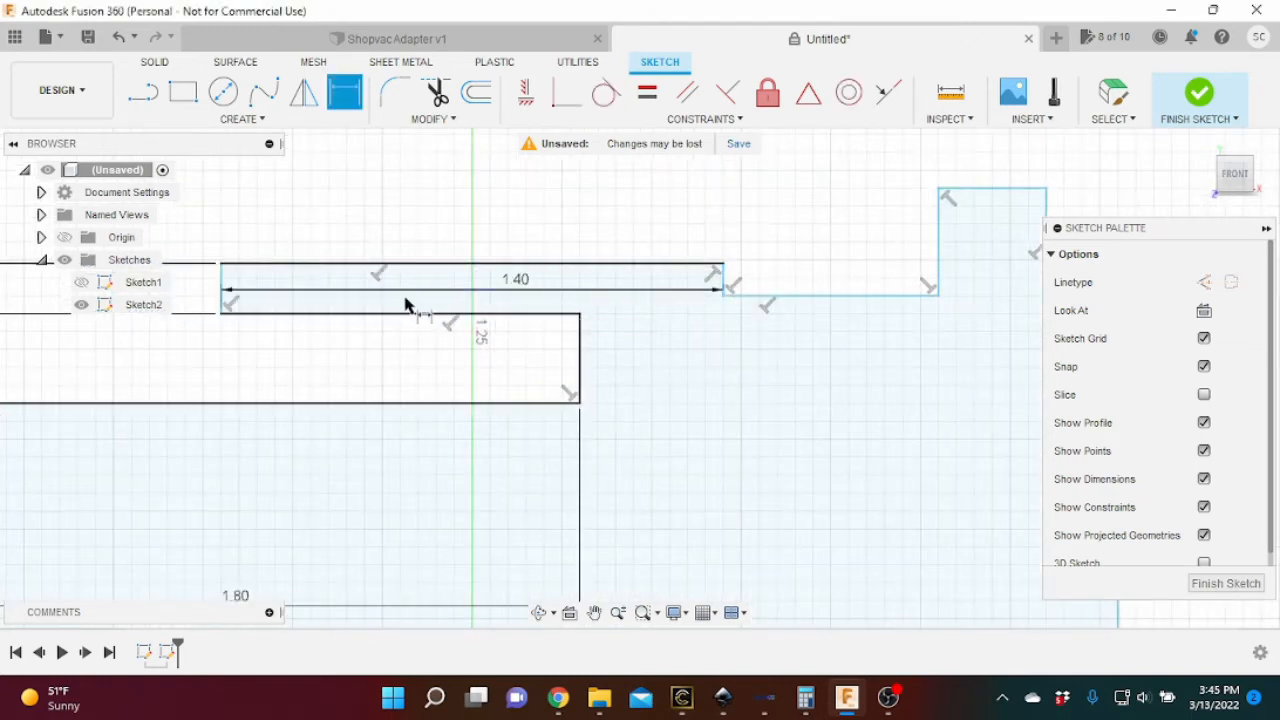
scroll(343, 371, "down", 5)
scroll(475, 340, "up", 4)
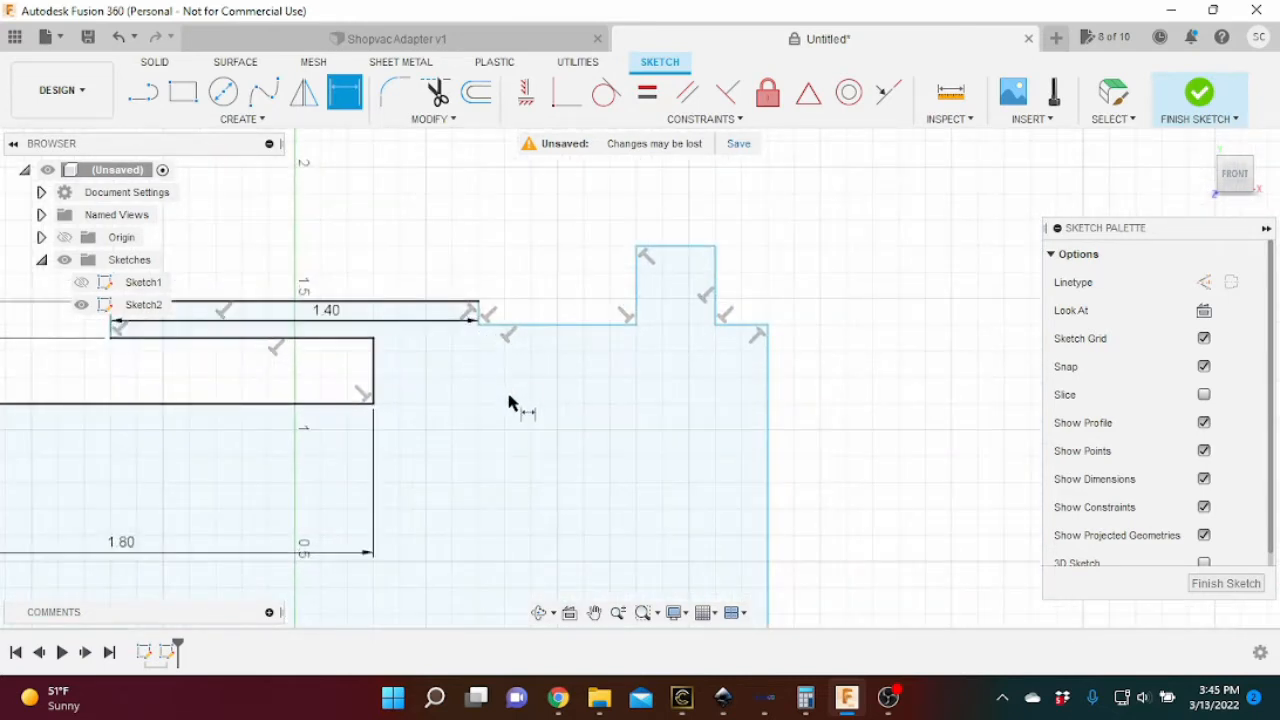
Dimension the height from the base line to the ledge between the upper arm and the raised tab as 1.25 in.
scroll(514, 403, "down", 3)
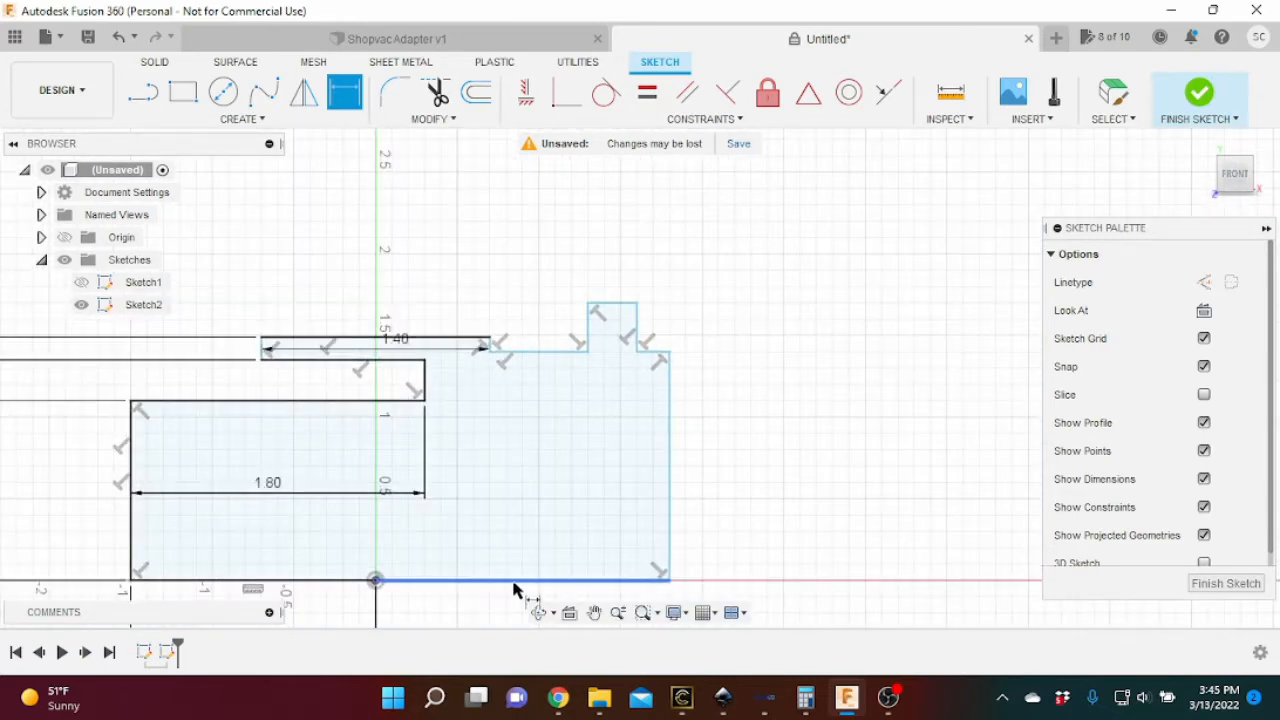
left_click(515, 590)
left_click(543, 356)
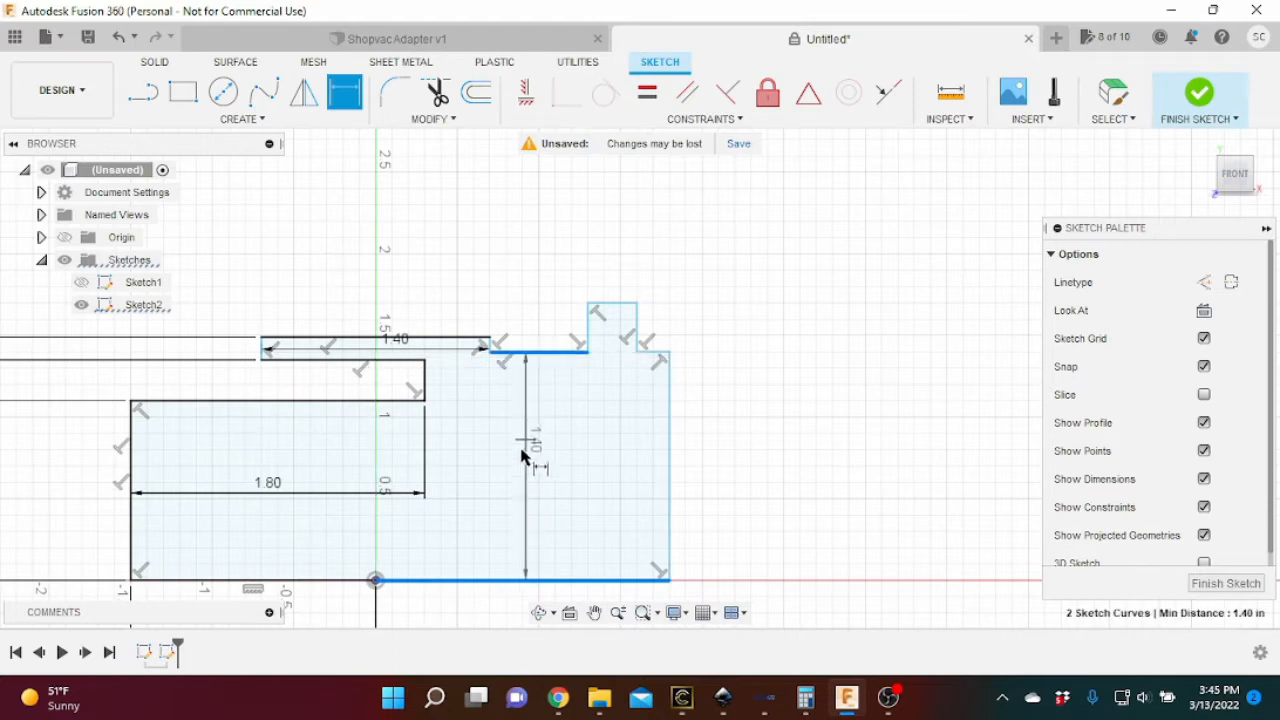
left_click(514, 474)
type("1.25")
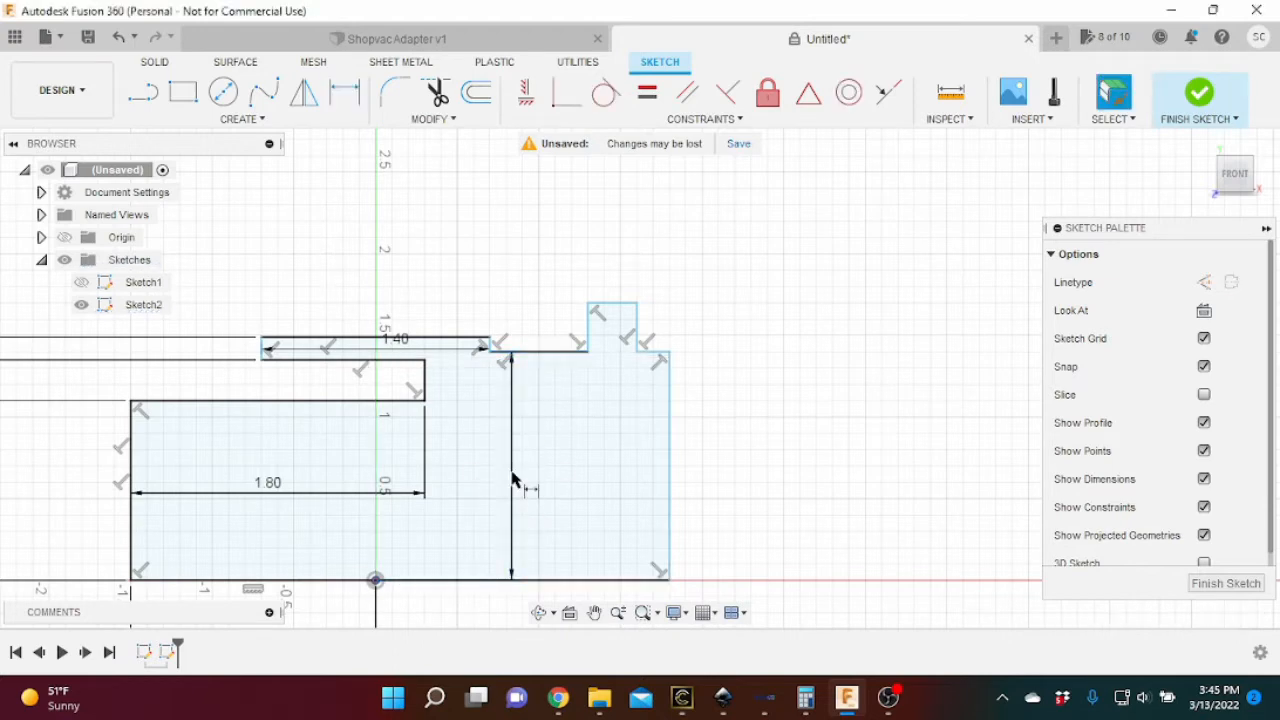
key("Return")
Dimension the height from the base line to the short ledge at the profile's right end as 1.25 in.
left_click(652, 354)
left_click(651, 580)
left_click(636, 487)
key("BackSpace")
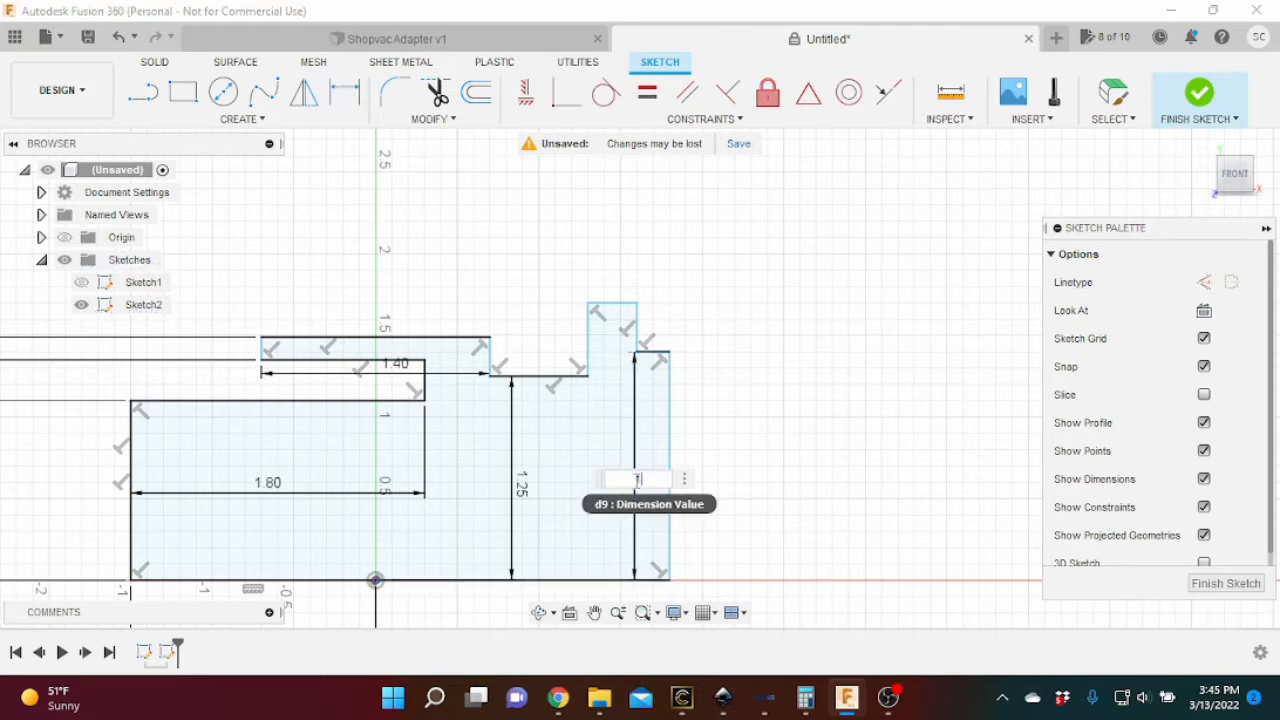
type("1.25")
key("Return")
Dimension the height from the base line to the top edge of the raised tab as 1.35 in.
left_click(593, 580)
left_click(612, 303)
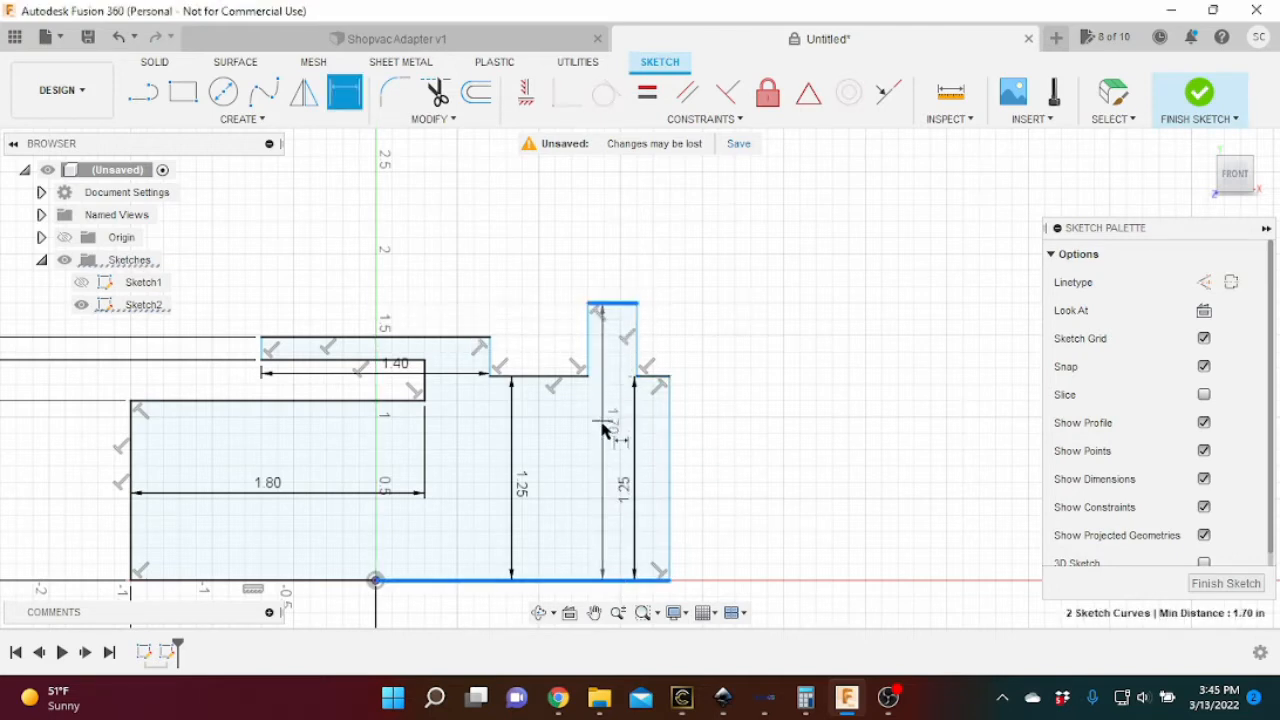
left_click(591, 440)
type("1.35")
key("Return")
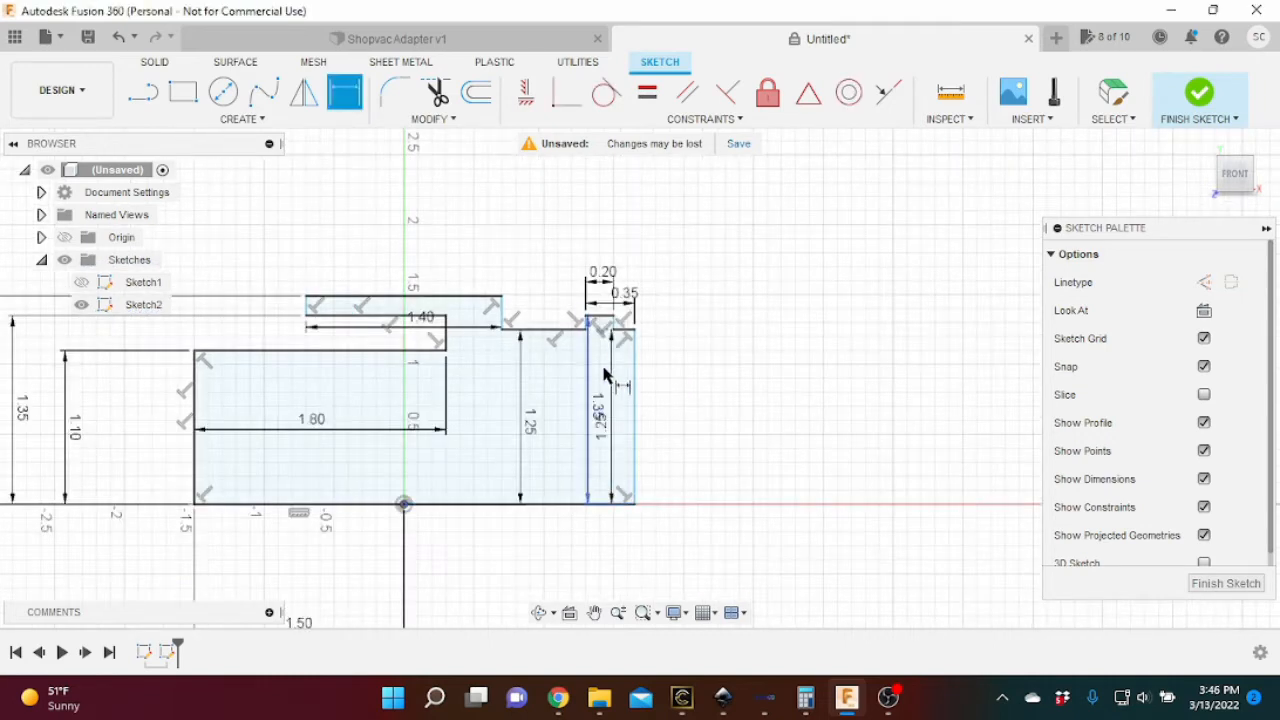
Add a driven dimension between the raised tab's right edge and the profile's right vertical edge.
scroll(612, 348, "up", 3)
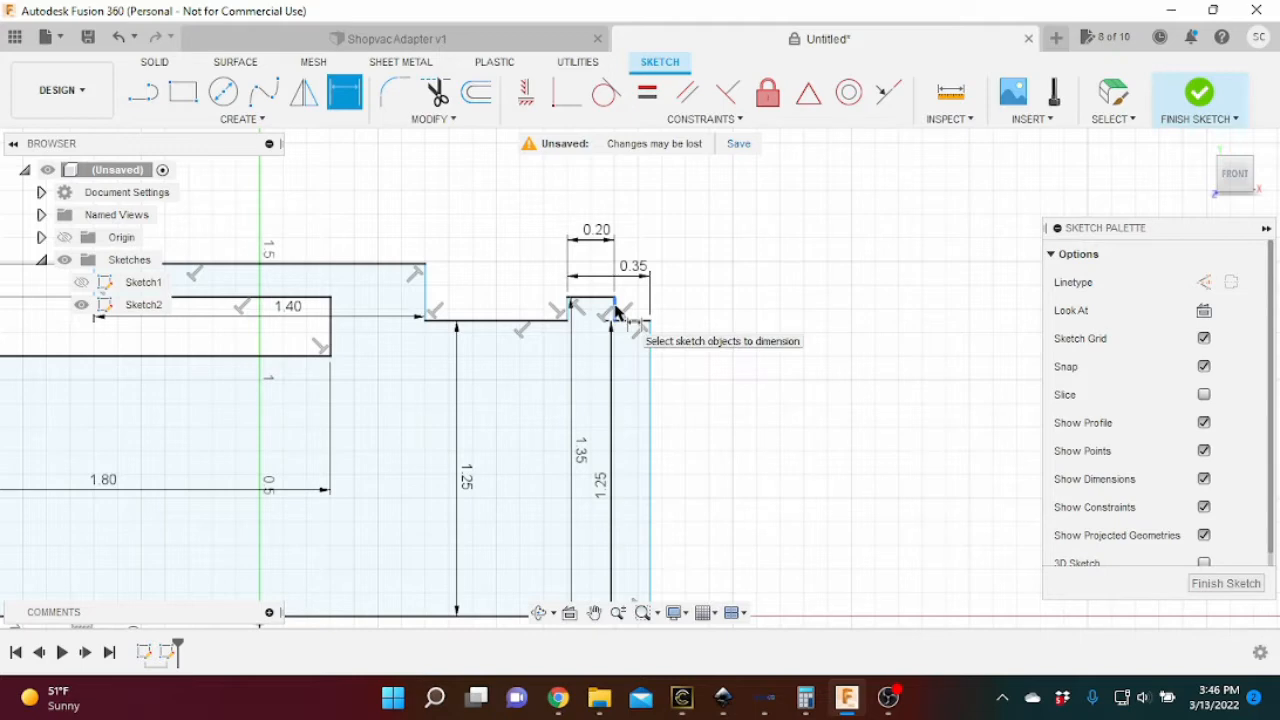
left_click(614, 318)
left_click(650, 440)
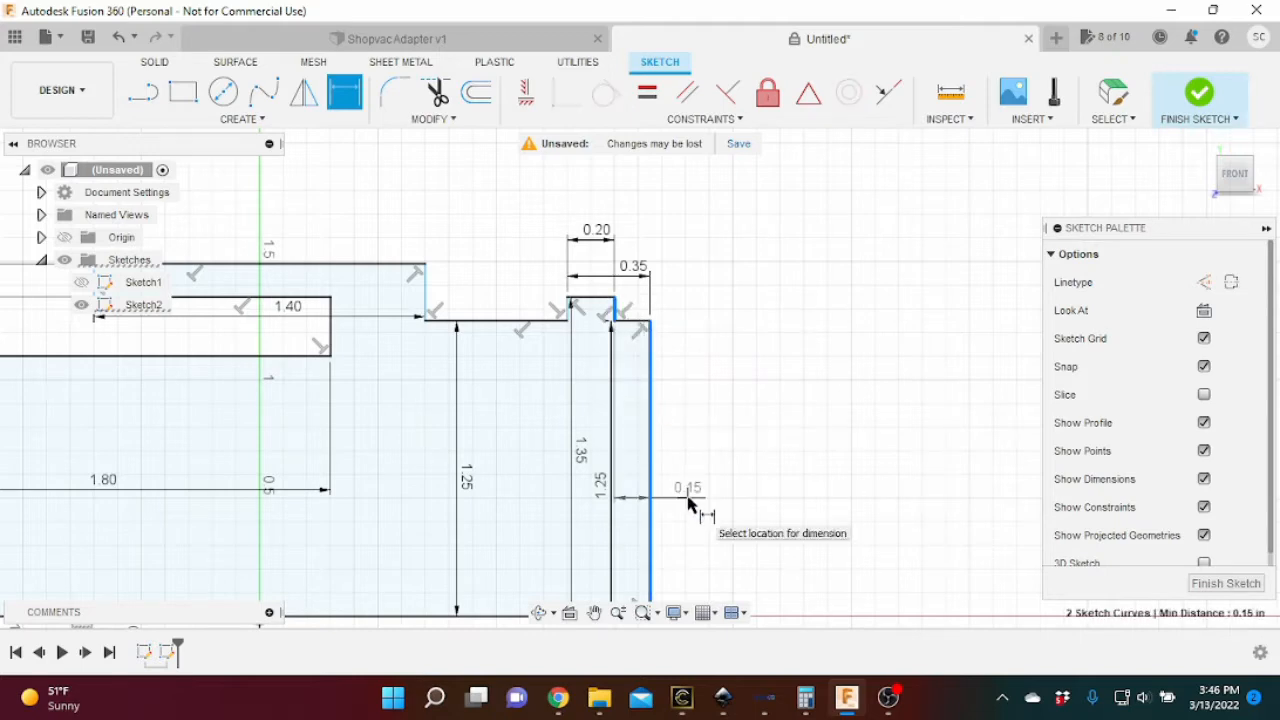
left_click(688, 500)
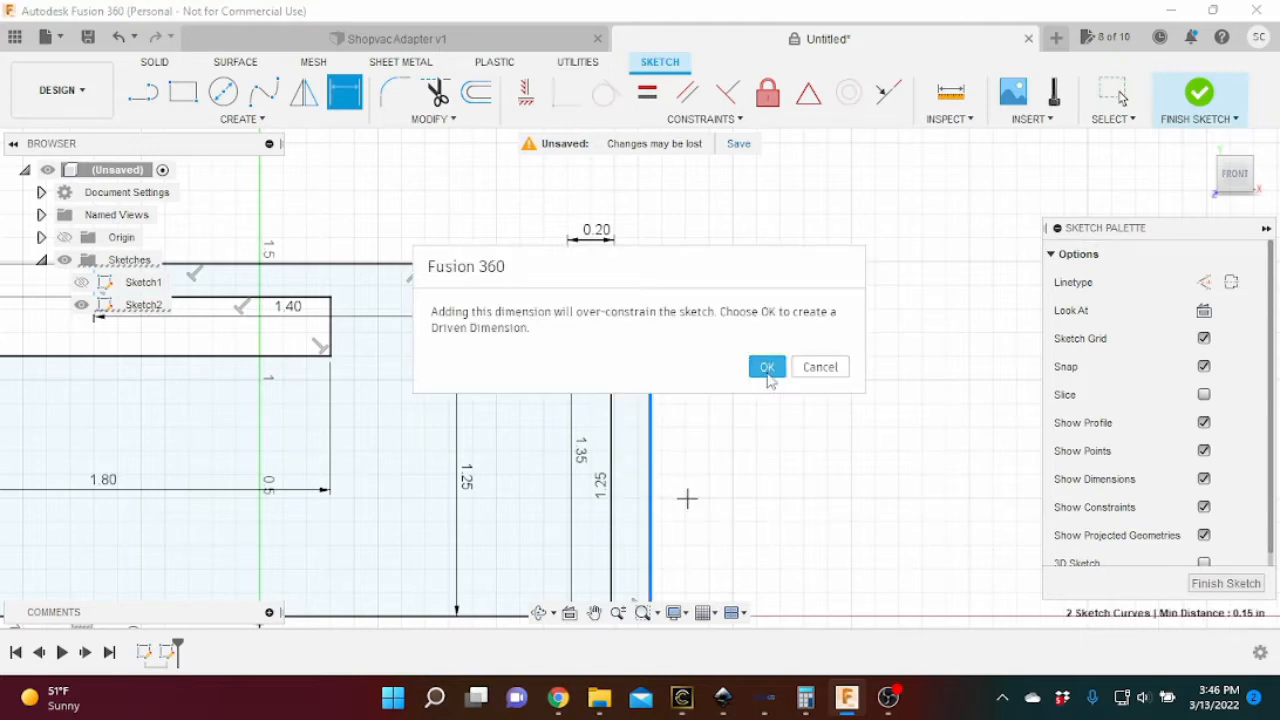
left_click(767, 367)
scroll(620, 420, "down", 1)
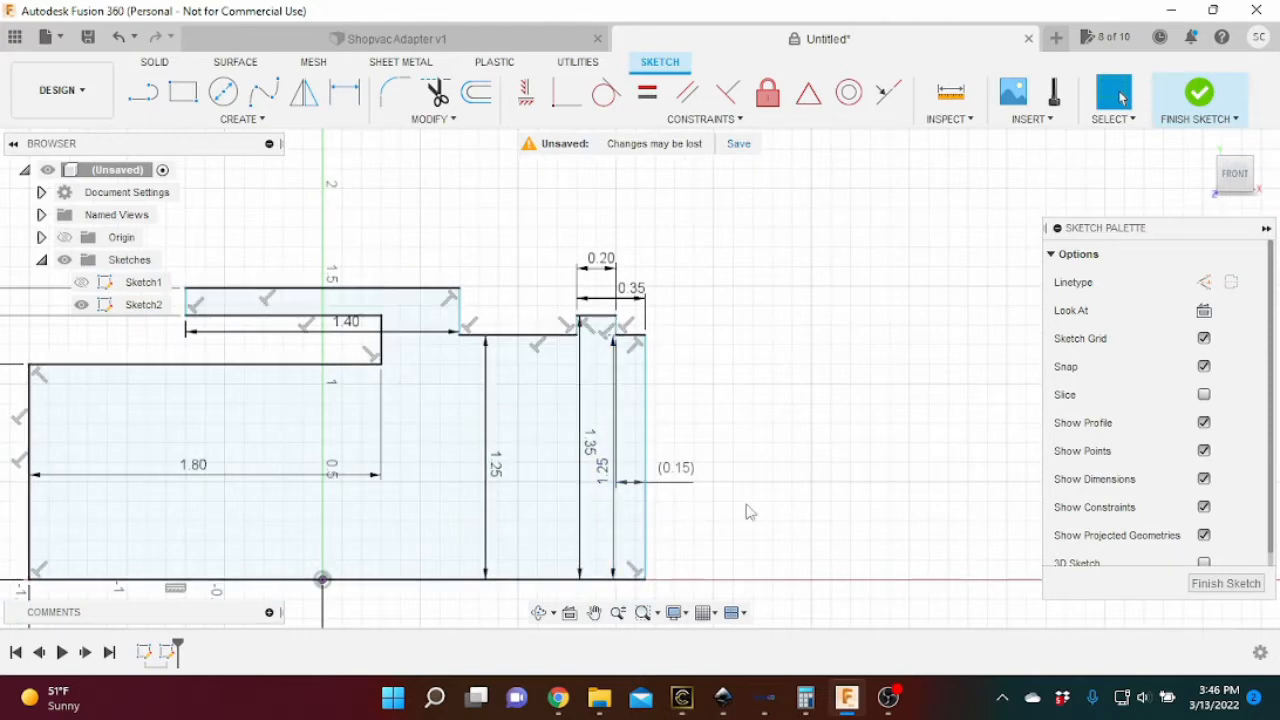
Dimension the distance from the upper arm's step down to the raised tab's left edge as 0.50 in.
scroll(723, 420, "up", 4)
middle_click_drag(557, 420, 686, 341)
scroll(433, 405, "down", 2)
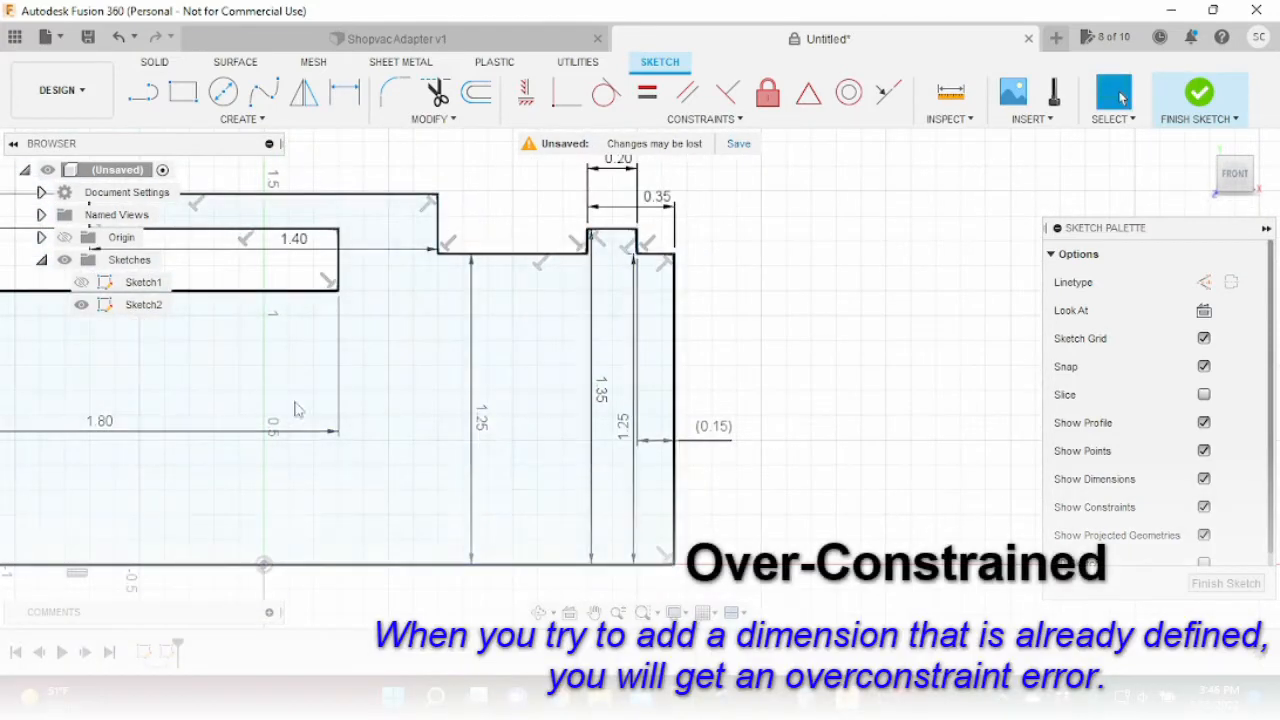
scroll(519, 587, "down", 1)
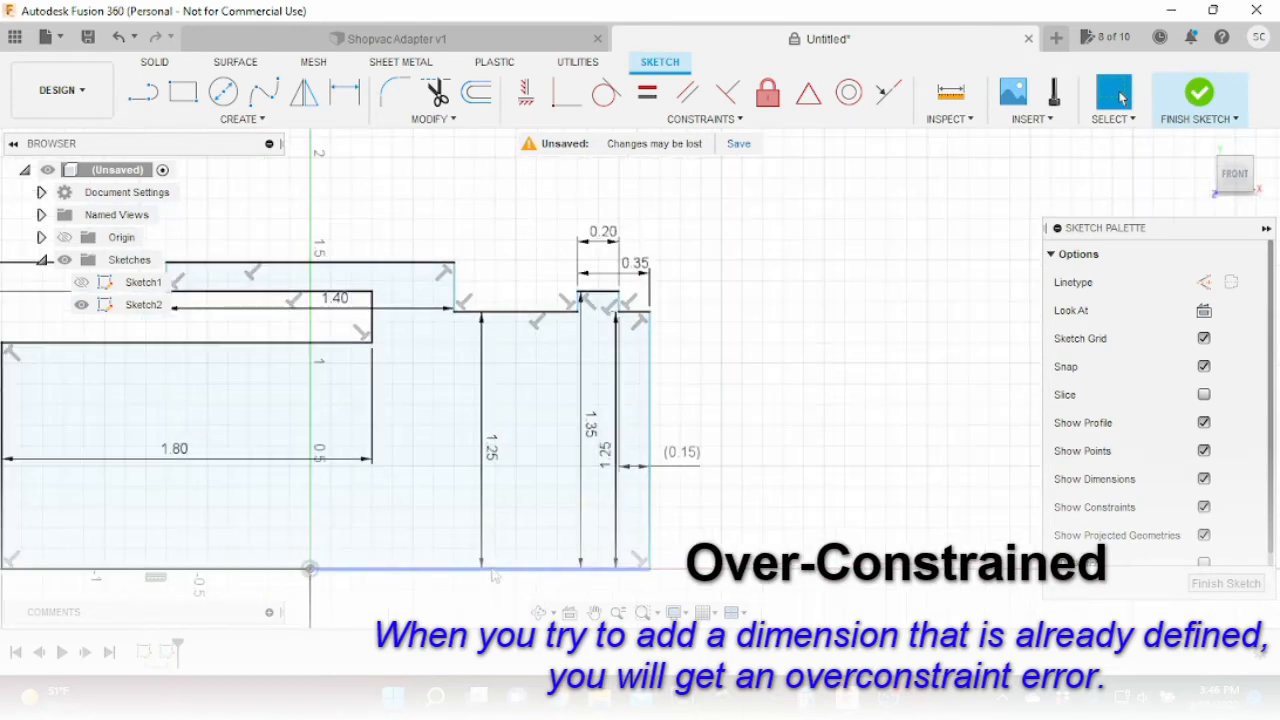
middle_click_drag(738, 499, 797, 459)
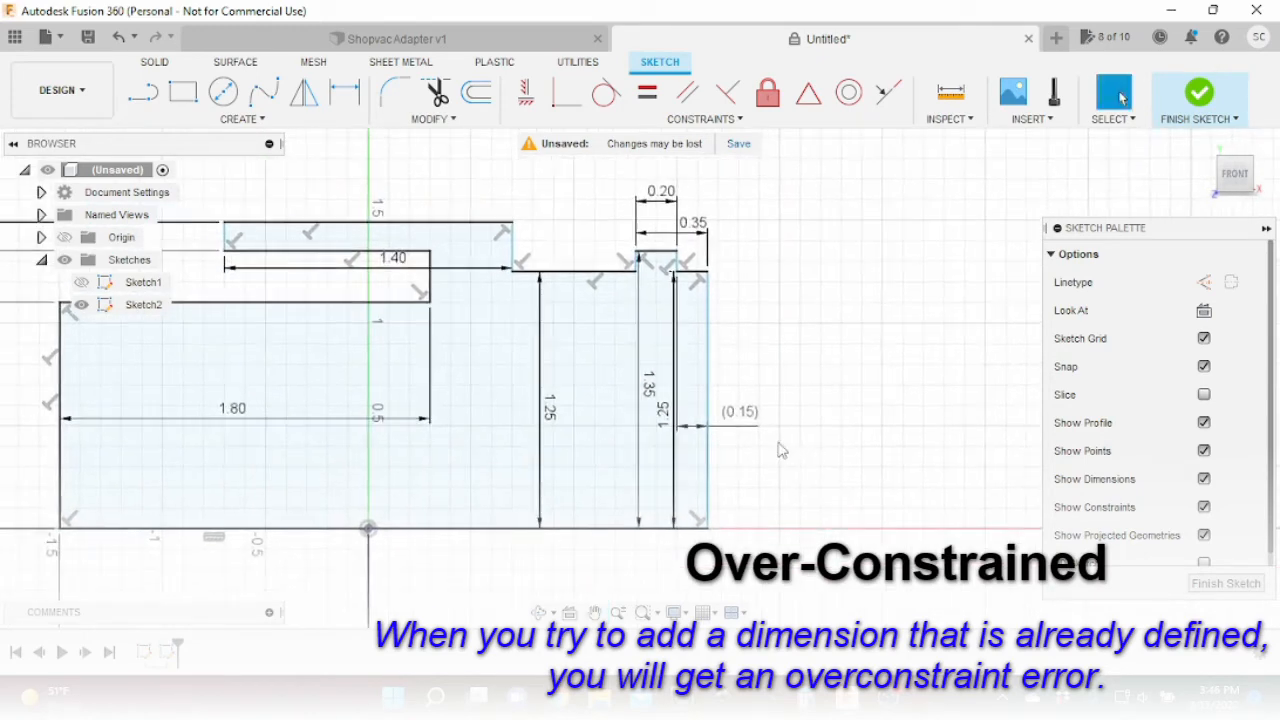
left_click(517, 258)
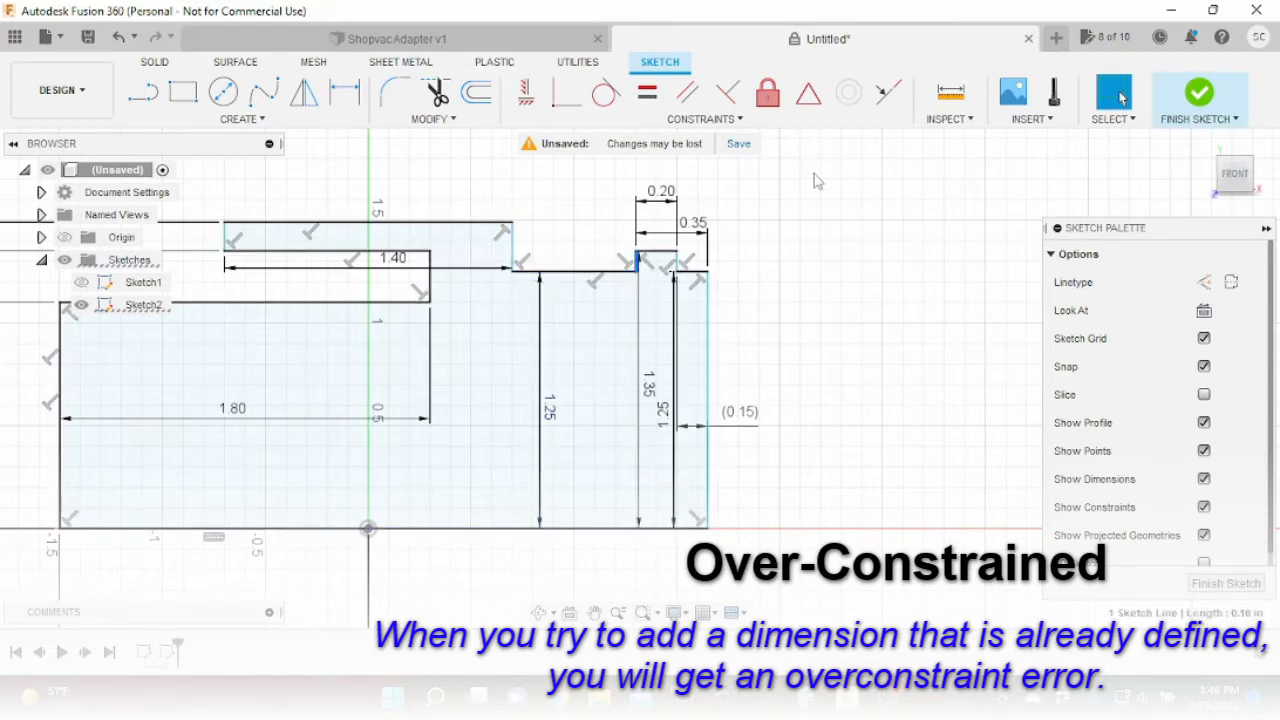
key("d")
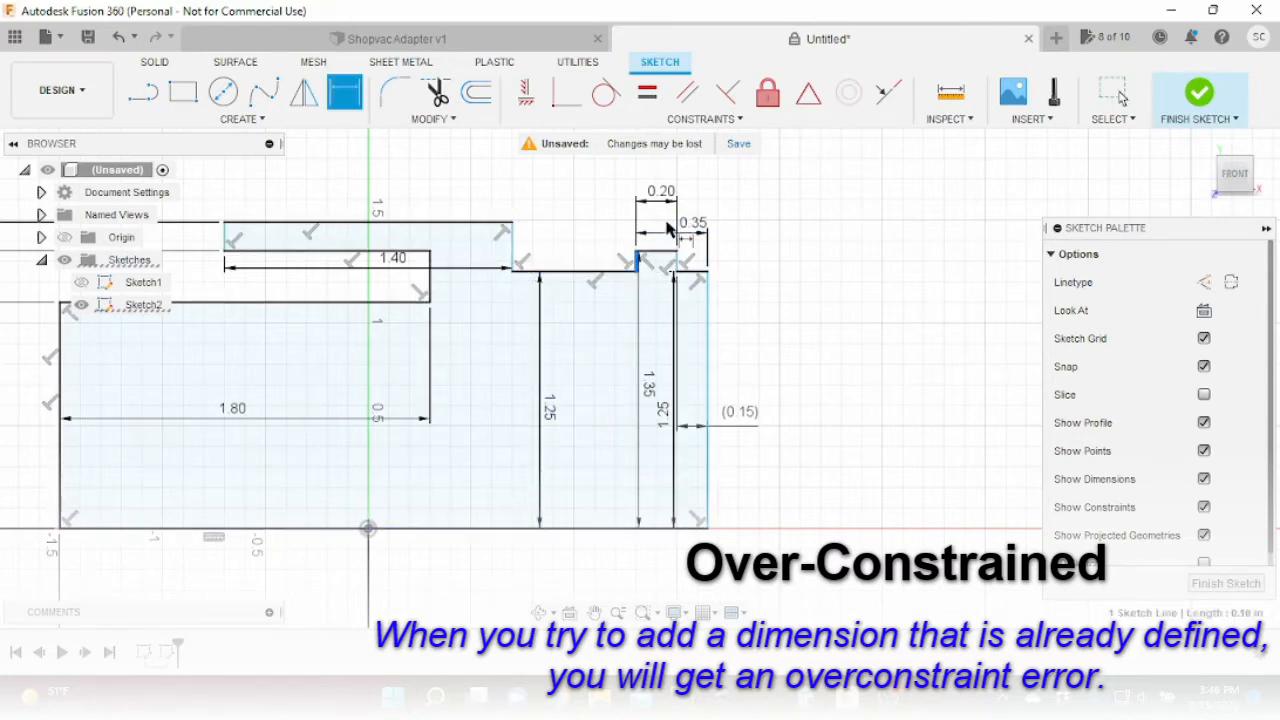
left_click(514, 259)
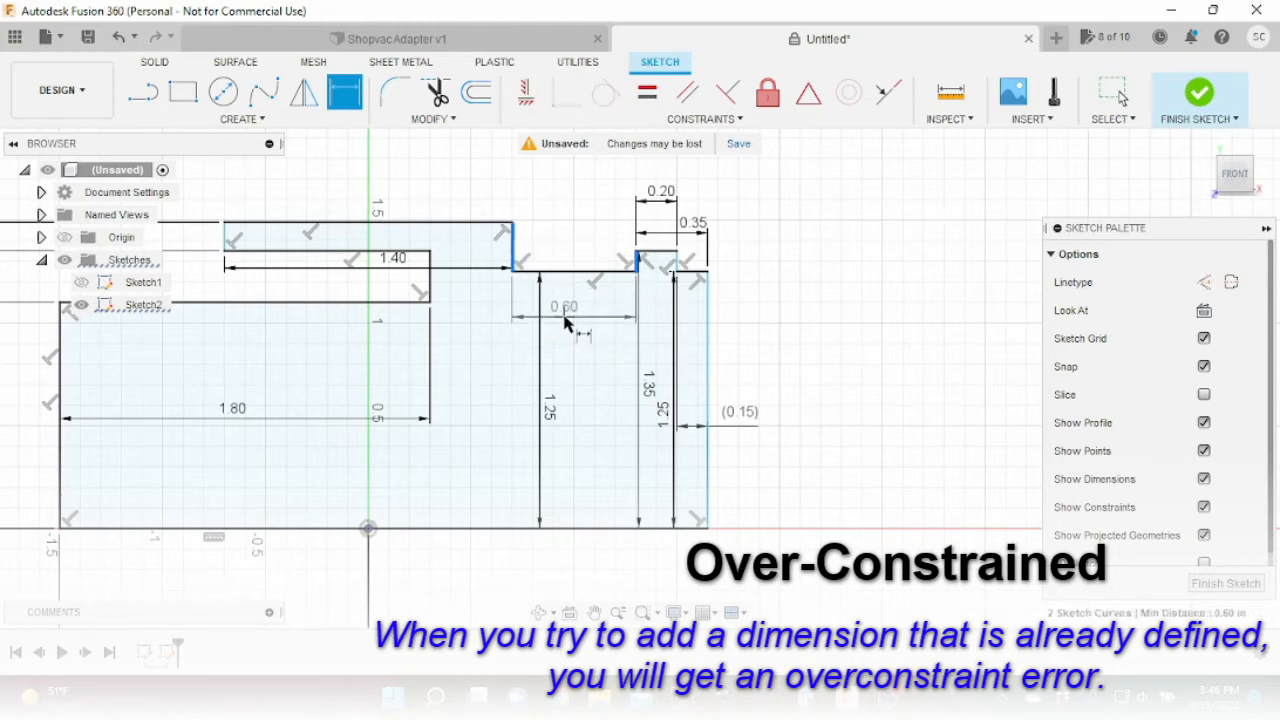
left_click(565, 316)
type(".5")
key("Return")
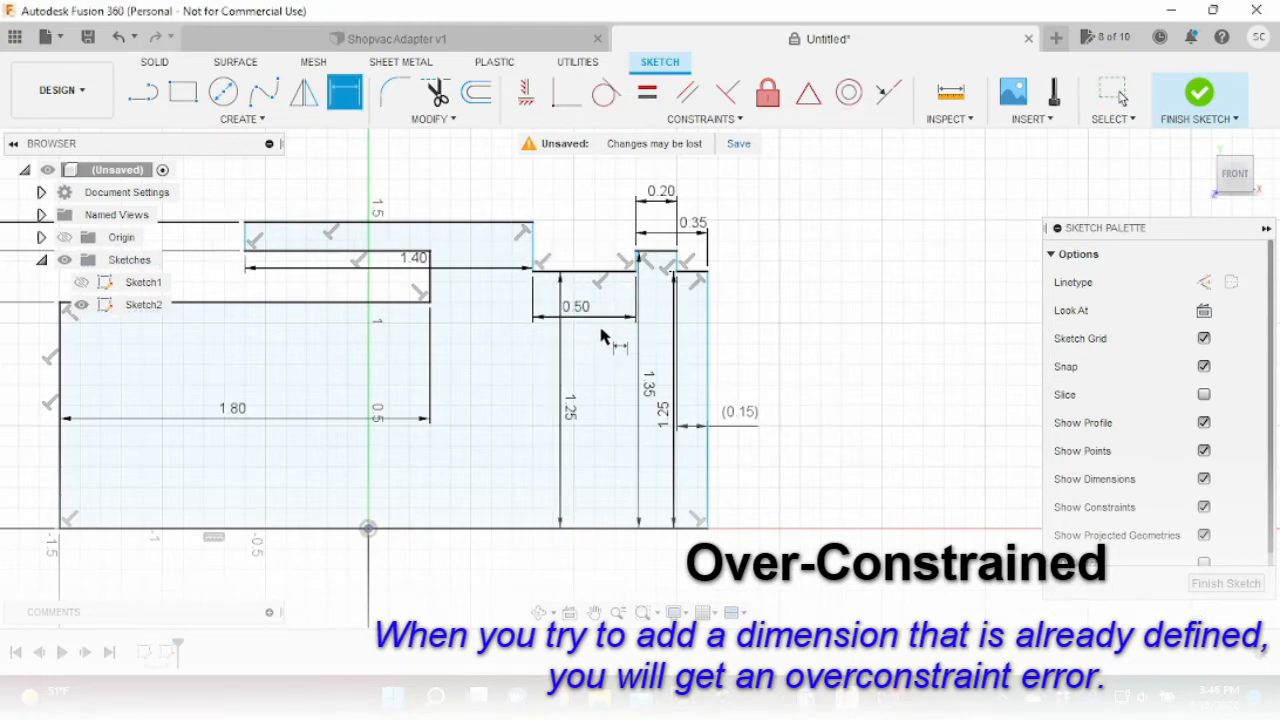
Try to dimension the distance from the upper arm's step down to the profile's right vertical edge.
scroll(600, 337, "up", 4)
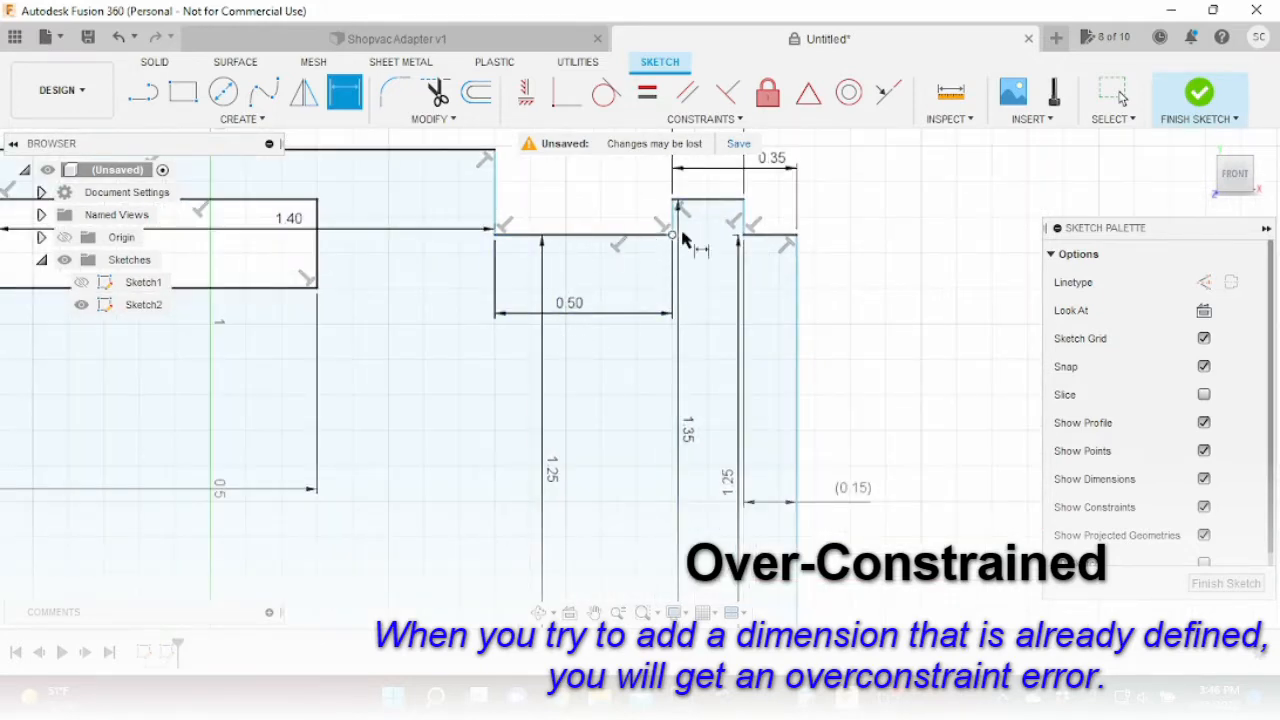
scroll(755, 250, "down", 2)
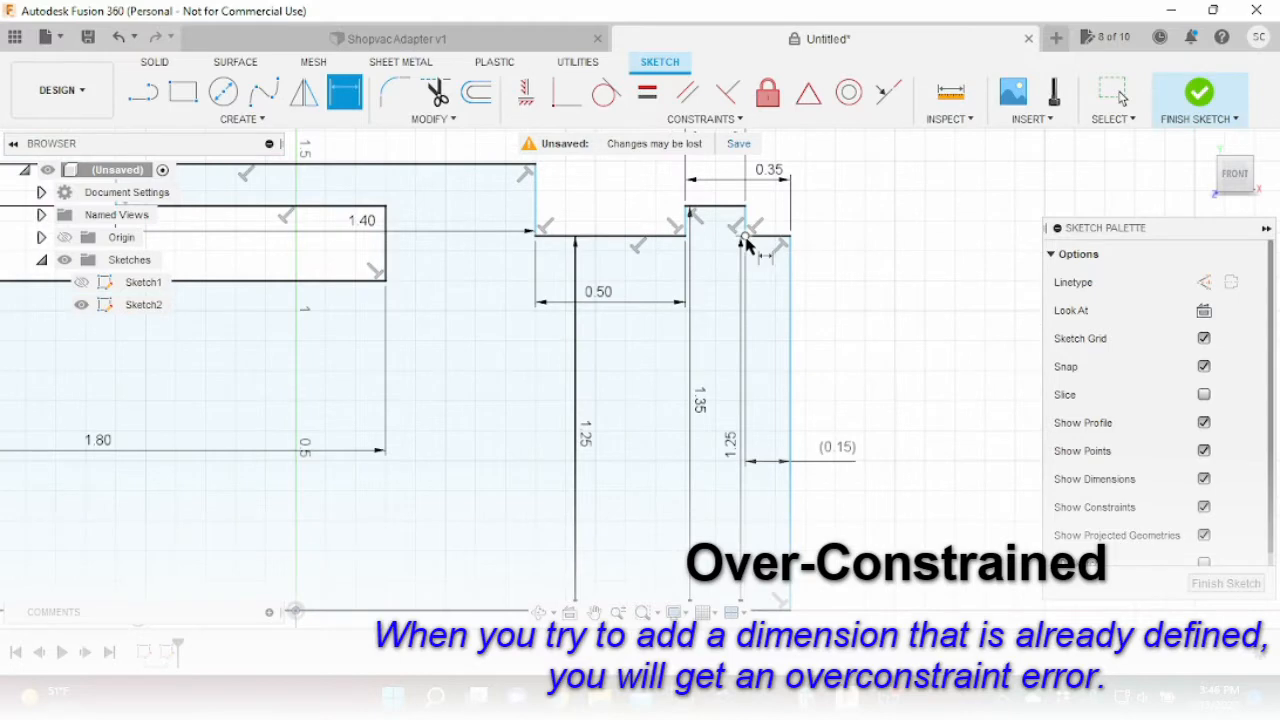
scroll(752, 438, "down", 2)
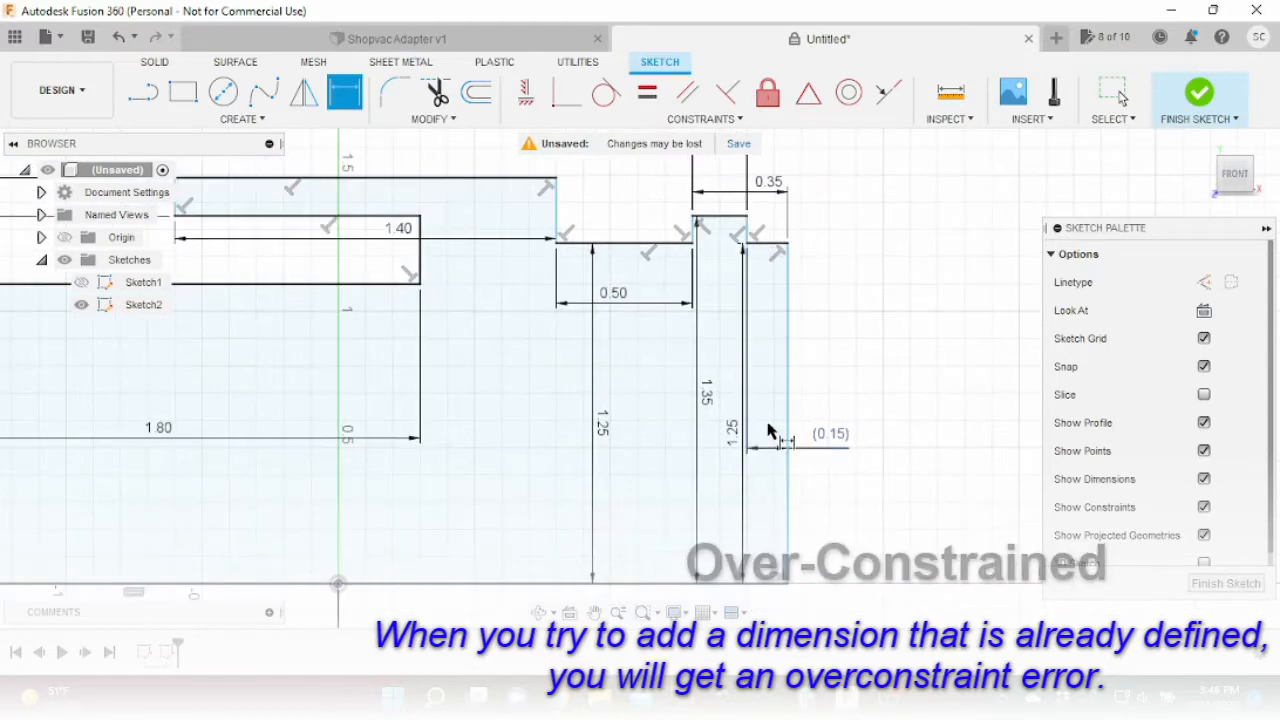
scroll(700, 410, "down", 2)
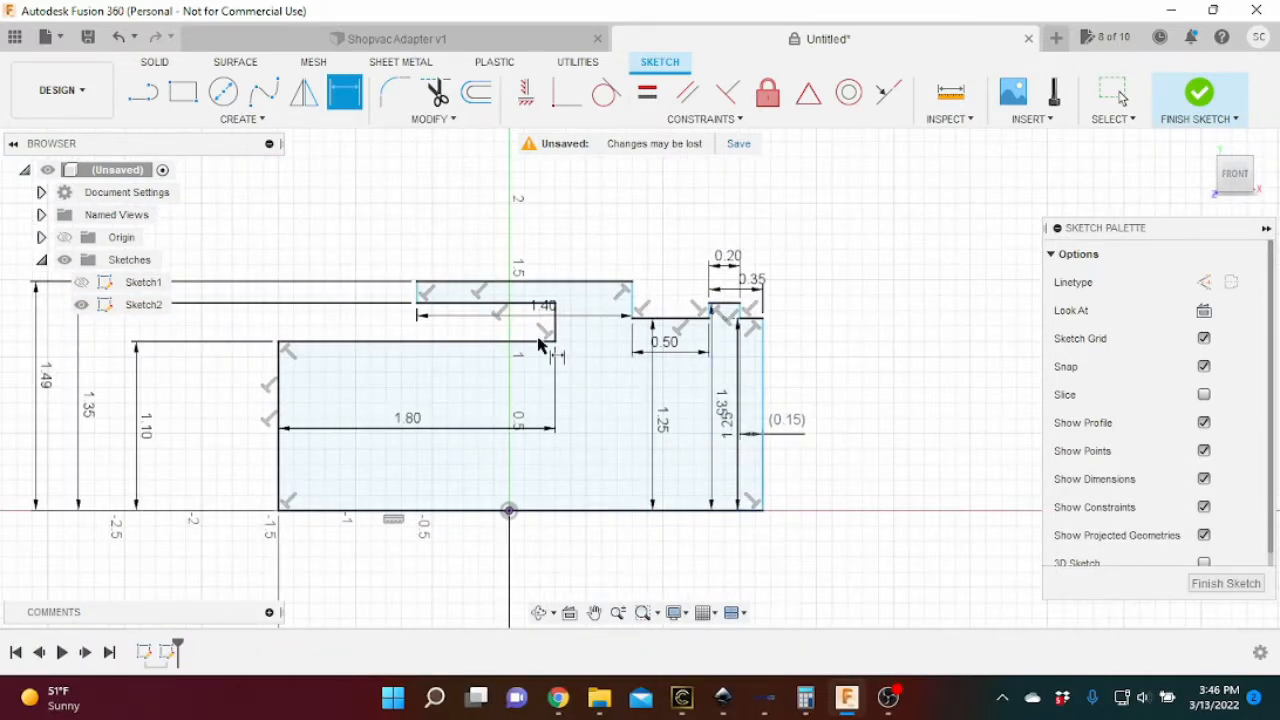
scroll(400, 335, "down", 1)
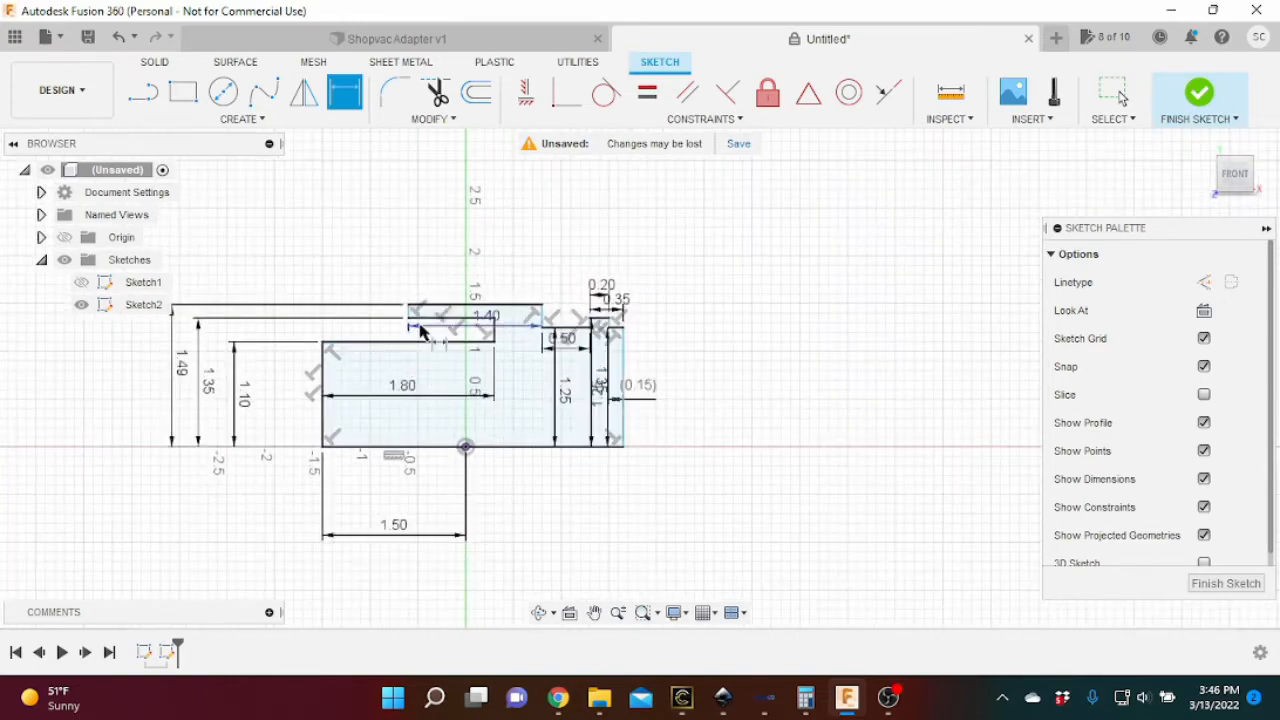
scroll(380, 342, "up", 3)
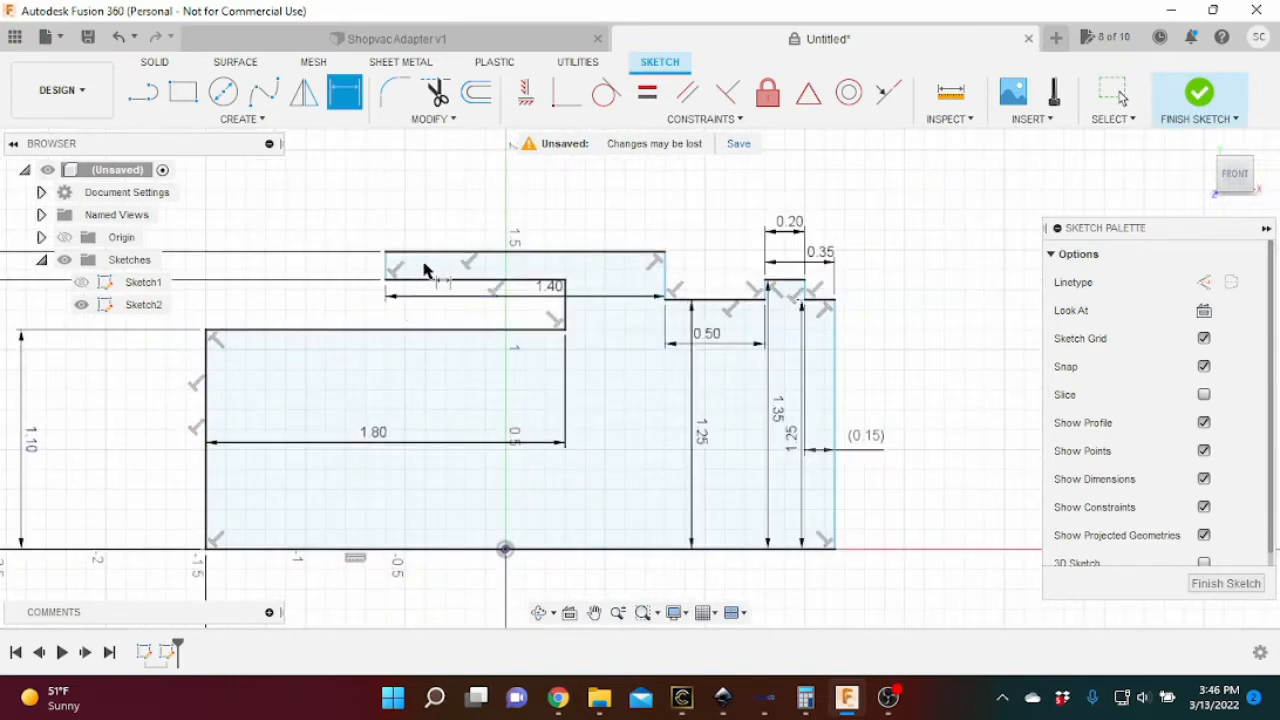
left_click(667, 292)
left_click(835, 352)
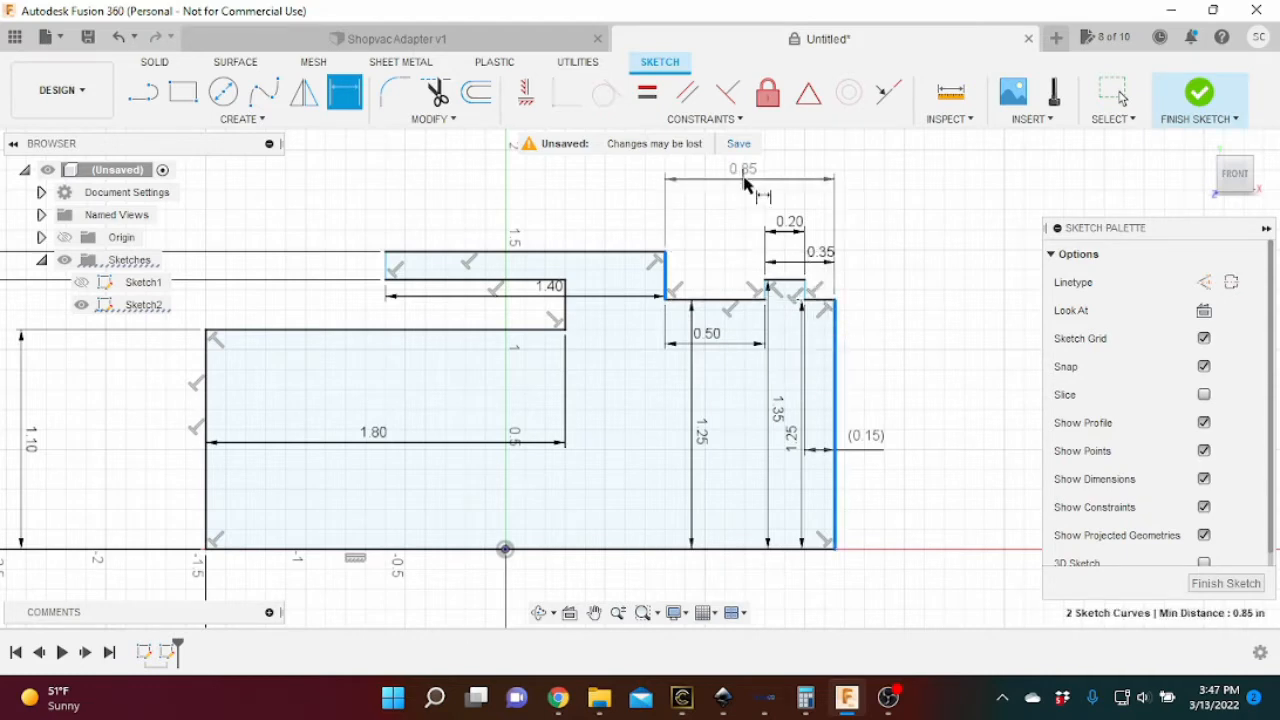
left_click(765, 200)
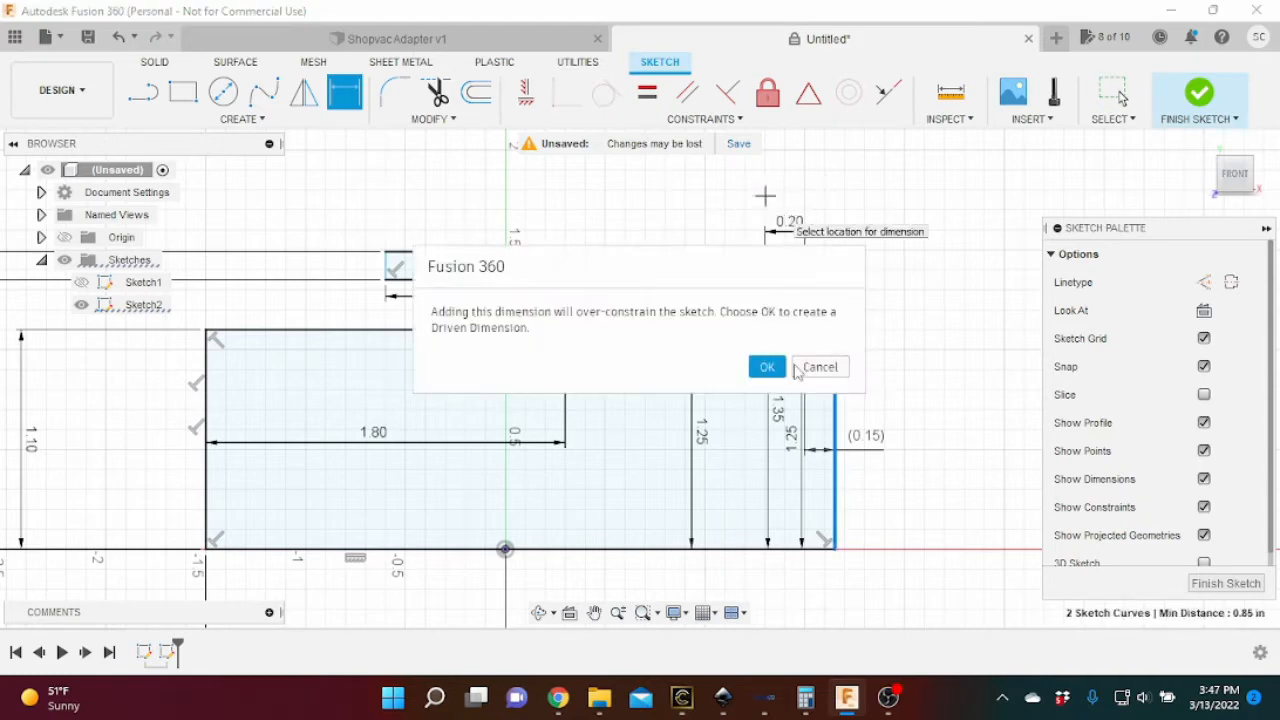
left_click(765, 367)
scroll(728, 480, "down", 2)
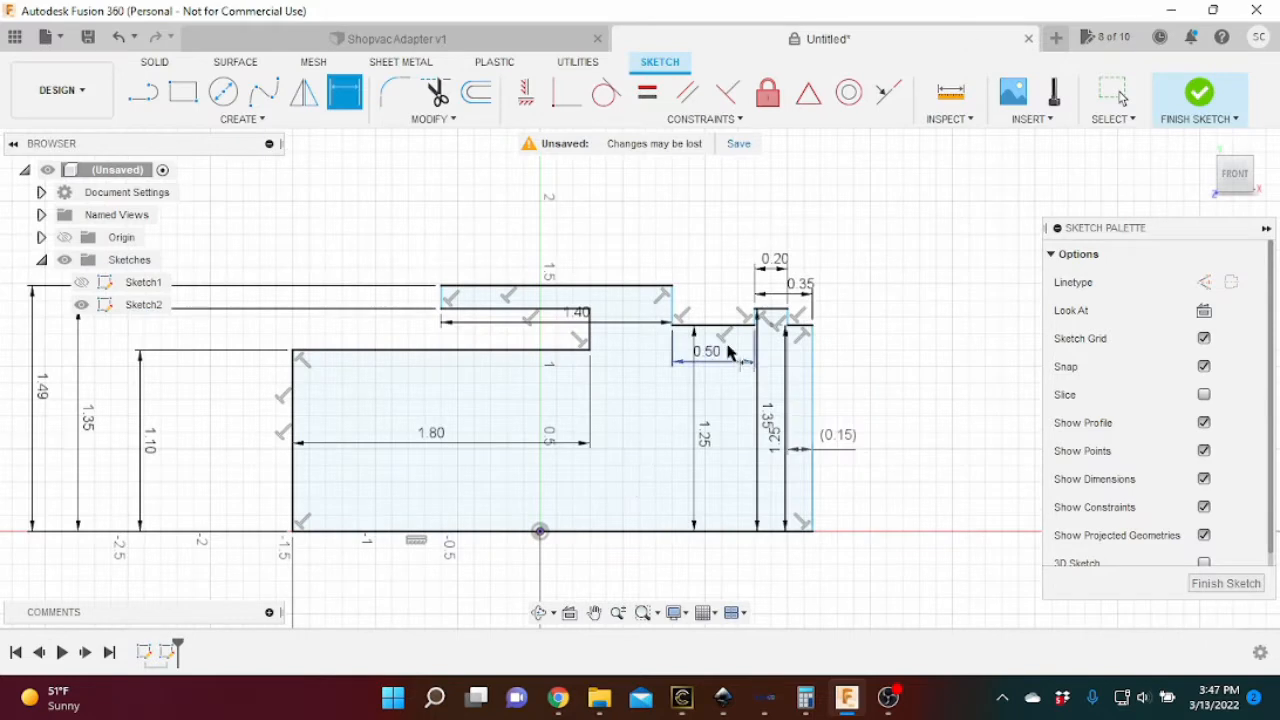
Finish the dimensioned profile sketch and return to solid modeling.
left_click_drag(1220, 178, 1229, 182)
left_click(1231, 181)
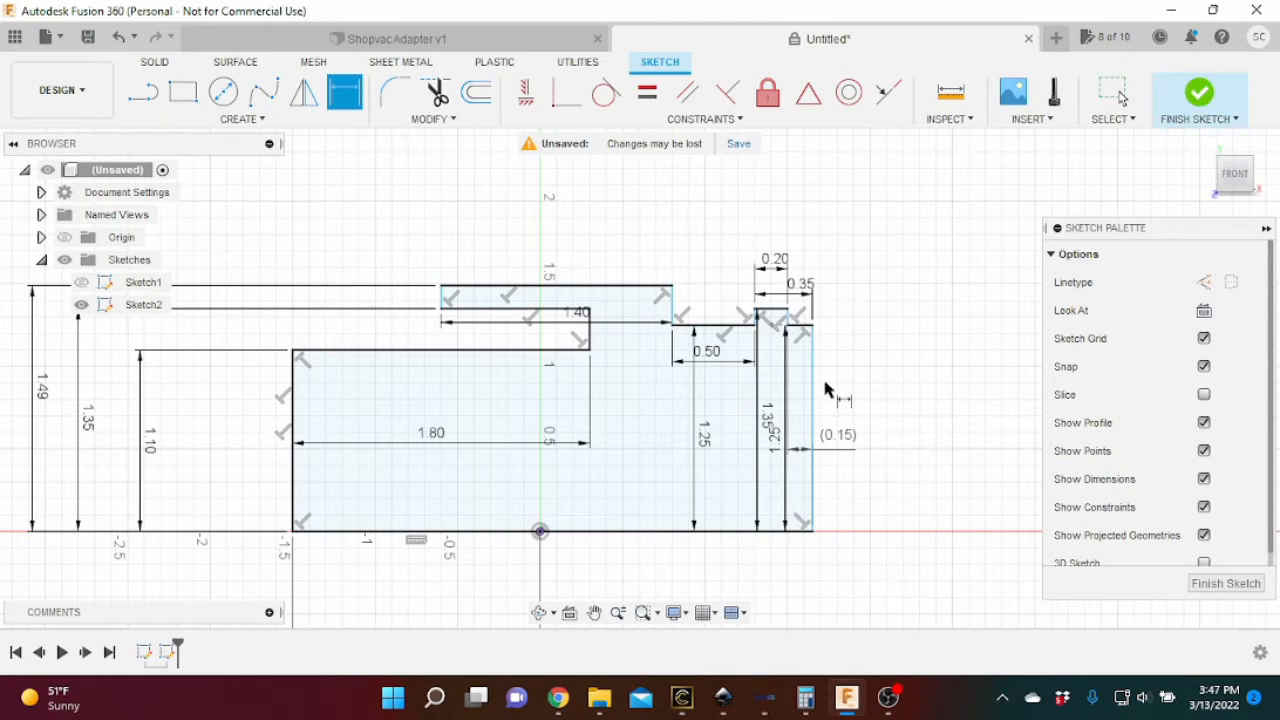
left_click(1182, 114)
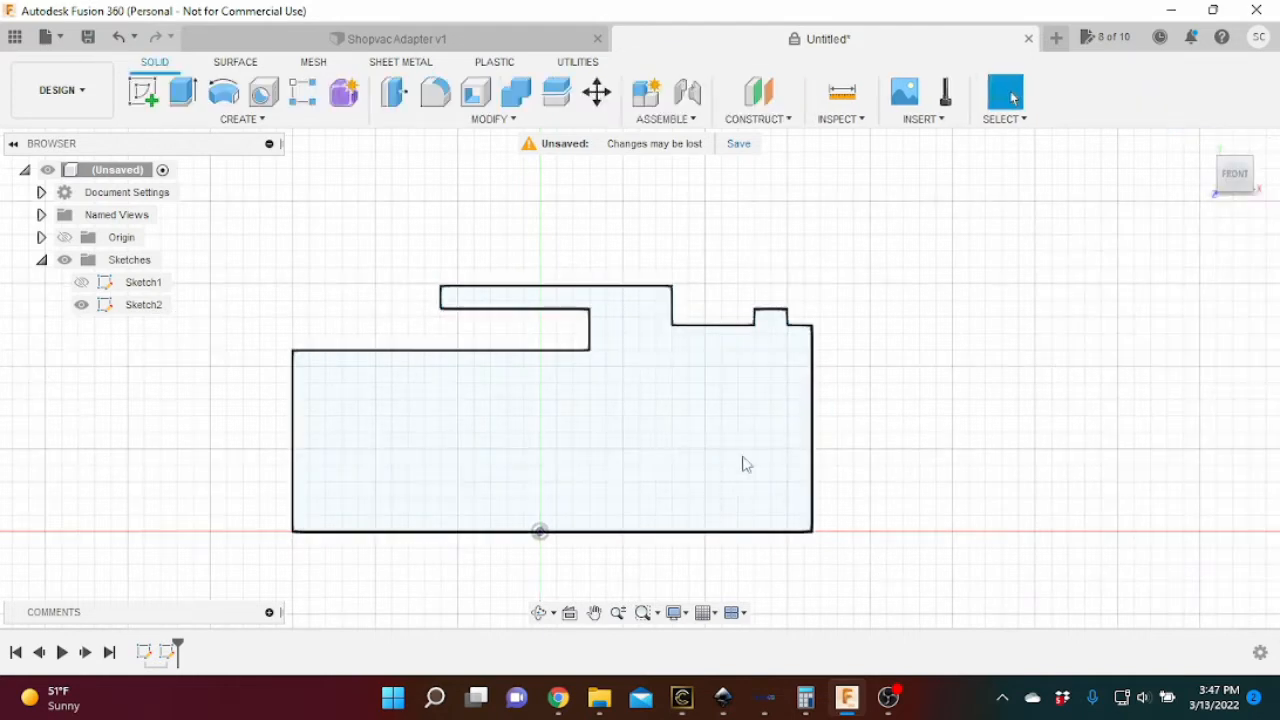
Revolve the stepped profile 360 degrees about its bottom base line as a new body.
scroll(668, 528, "down", 1)
scroll(910, 548, "up", 1)
scroll(845, 575, "up", 1)
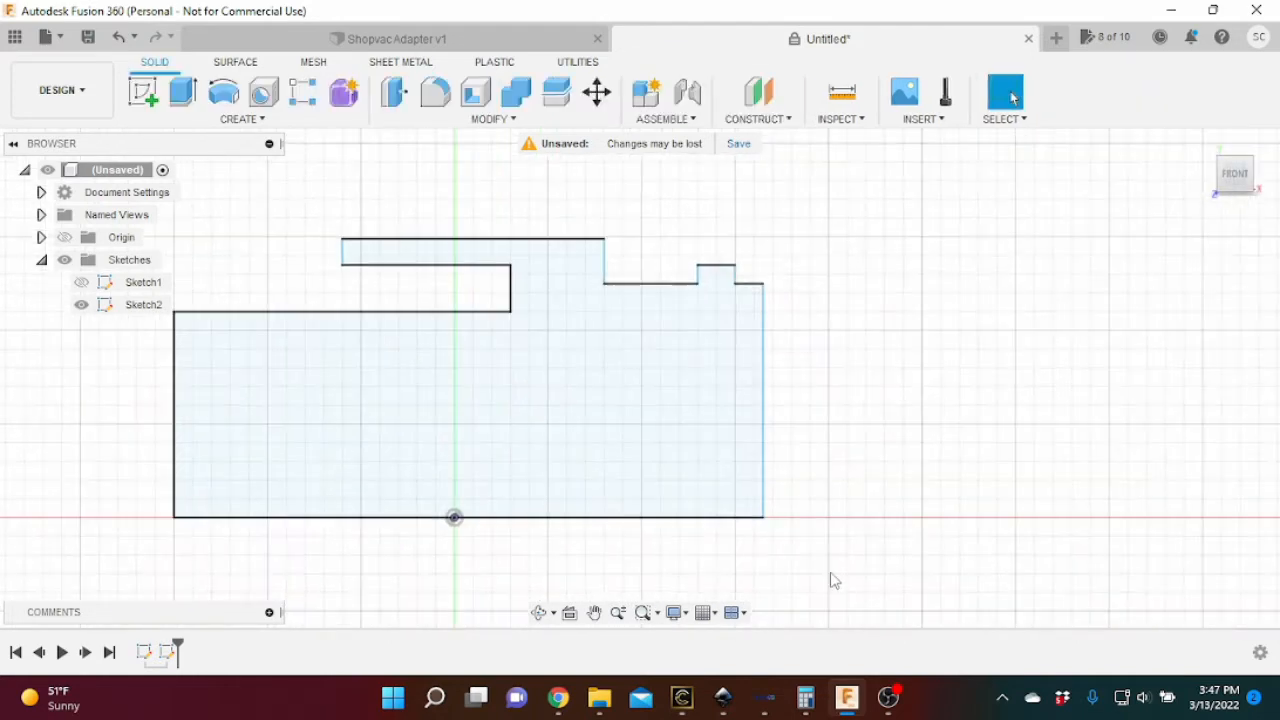
left_click_drag(1226, 175, 1230, 182)
left_click(1232, 174)
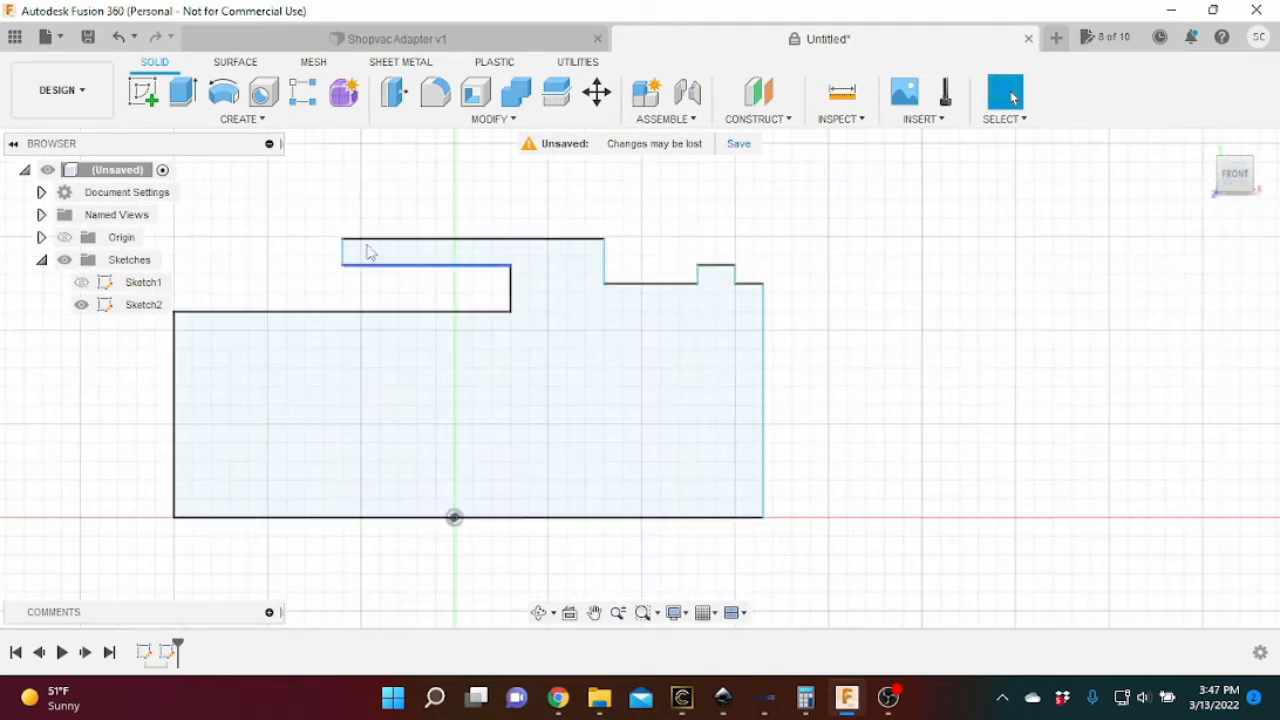
left_click(226, 96)
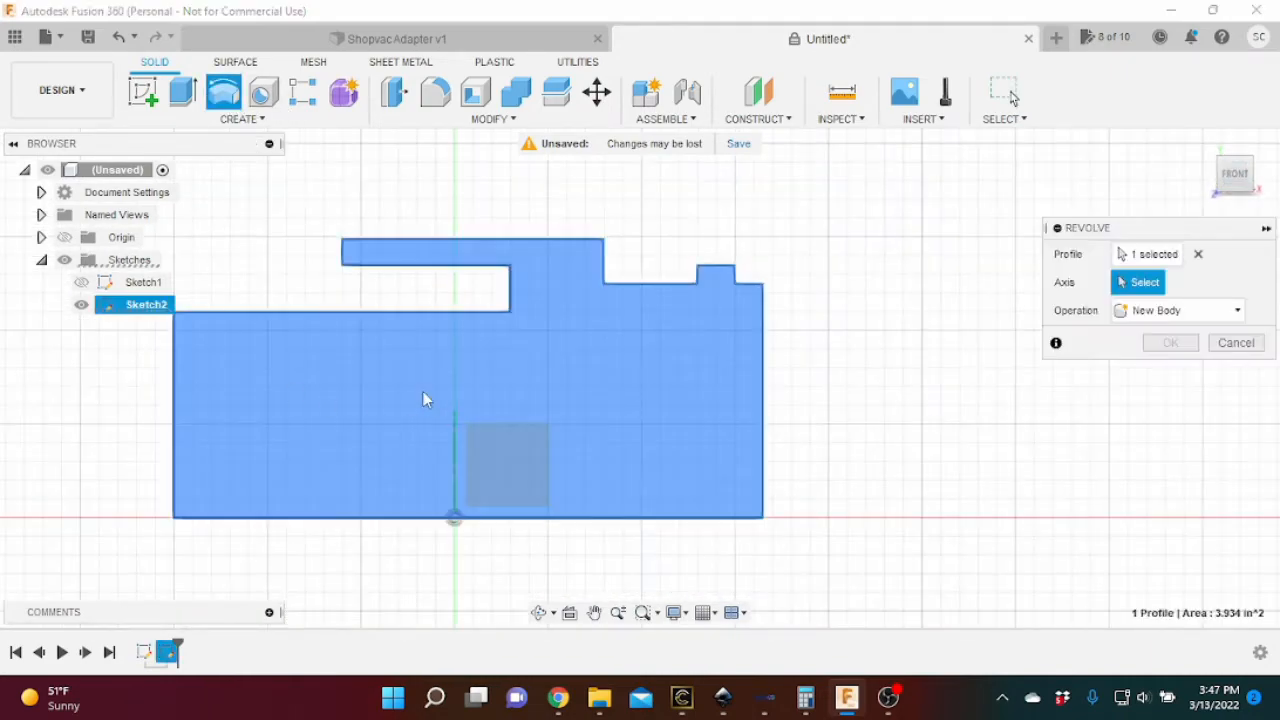
left_click(514, 519)
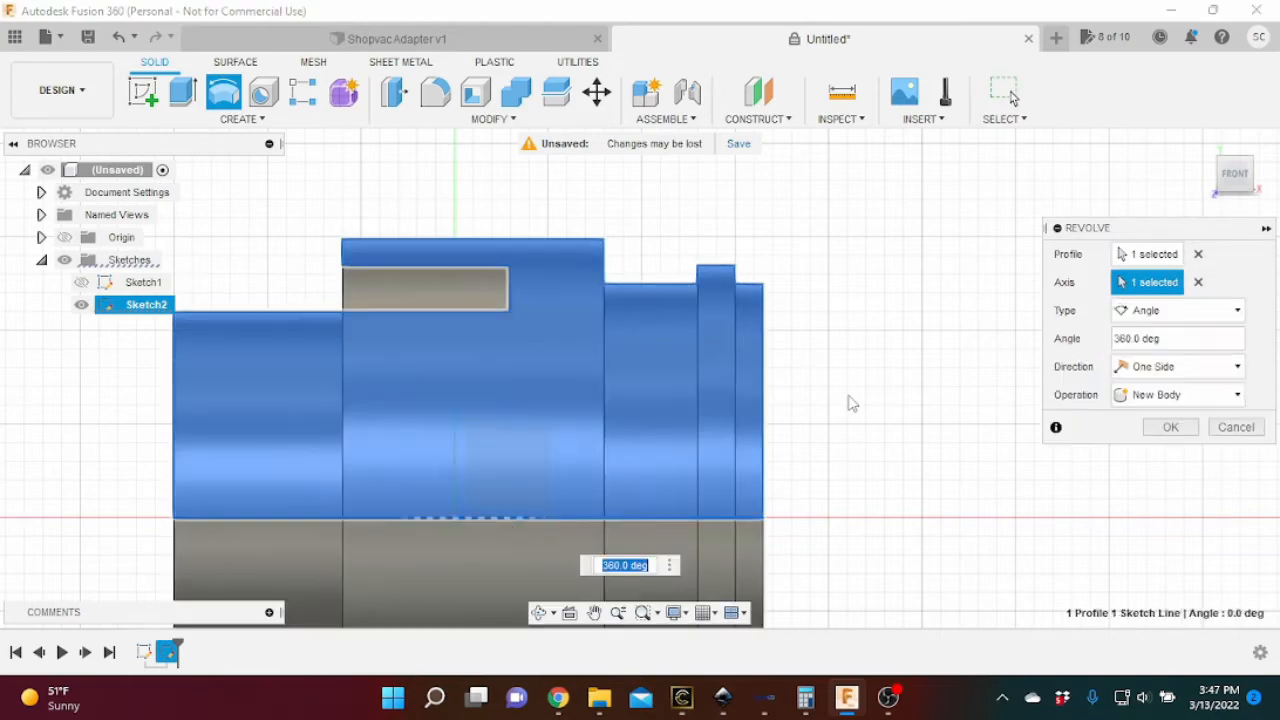
mouse_move(1236, 182)
left_mouse_down()
mouse_move(1262, 180)
mouse_move(1232, 176)
left_mouse_up()
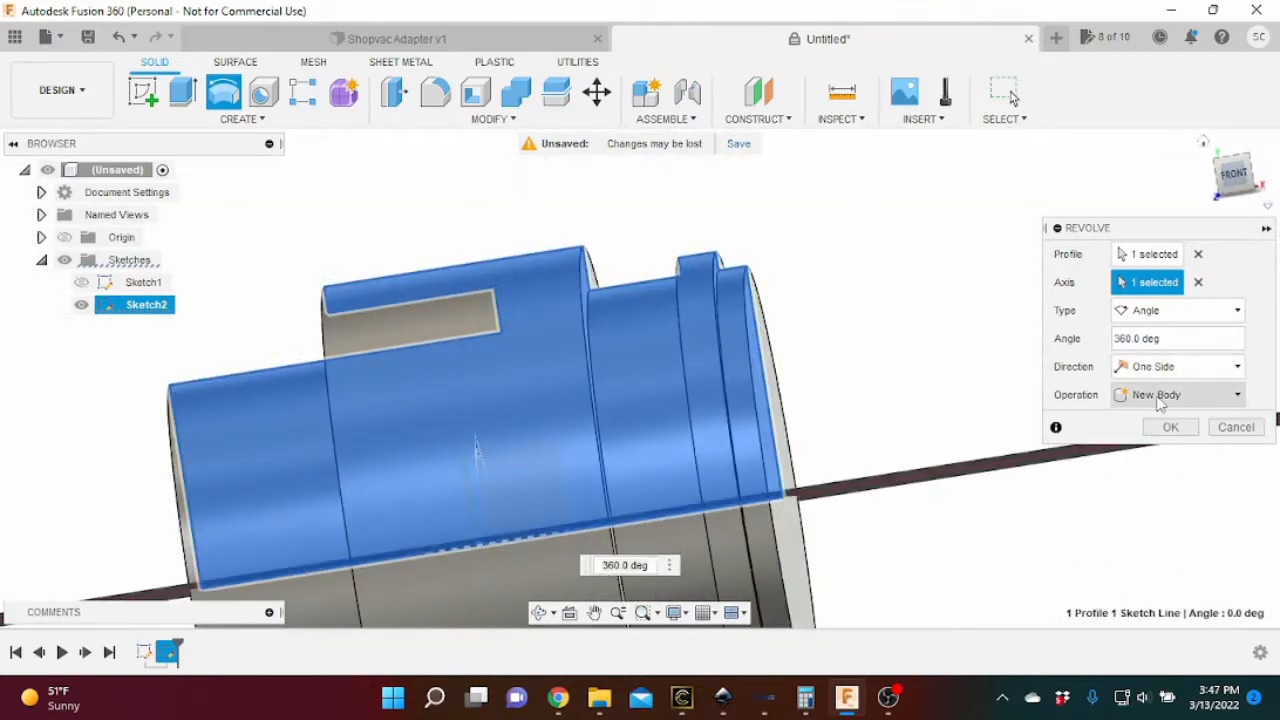
left_click(1170, 427)
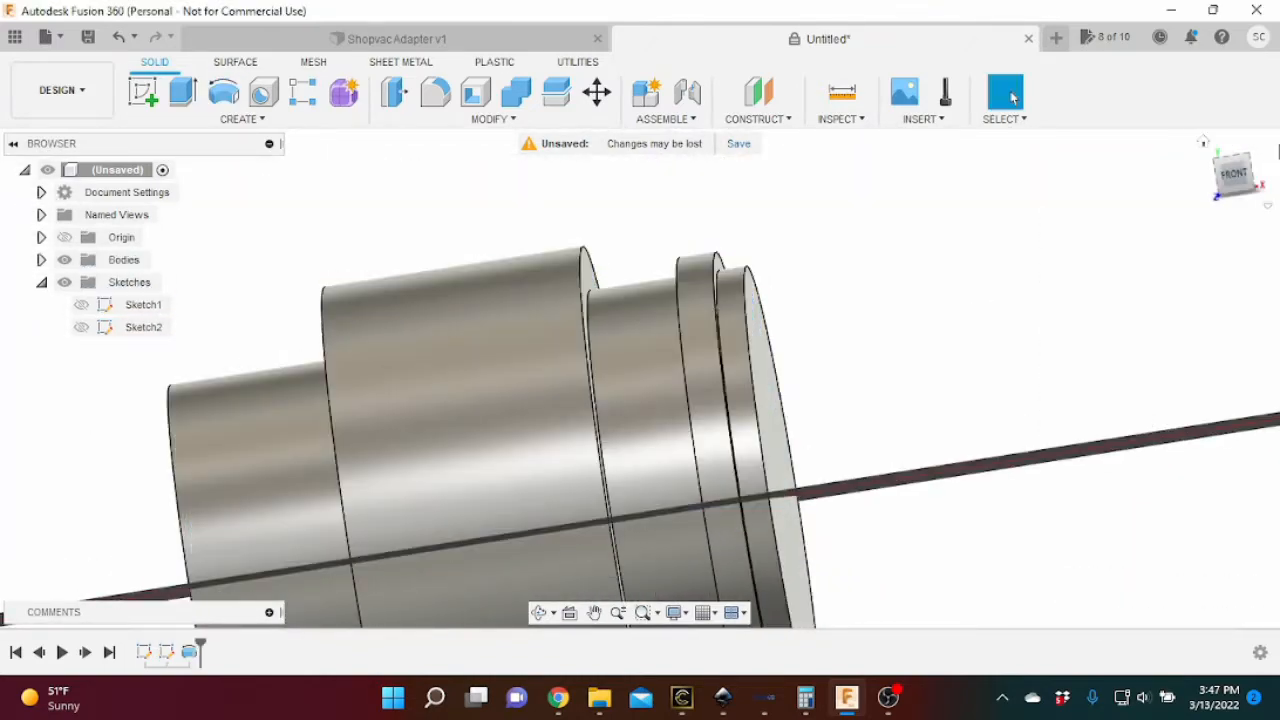
left_click(1219, 188)
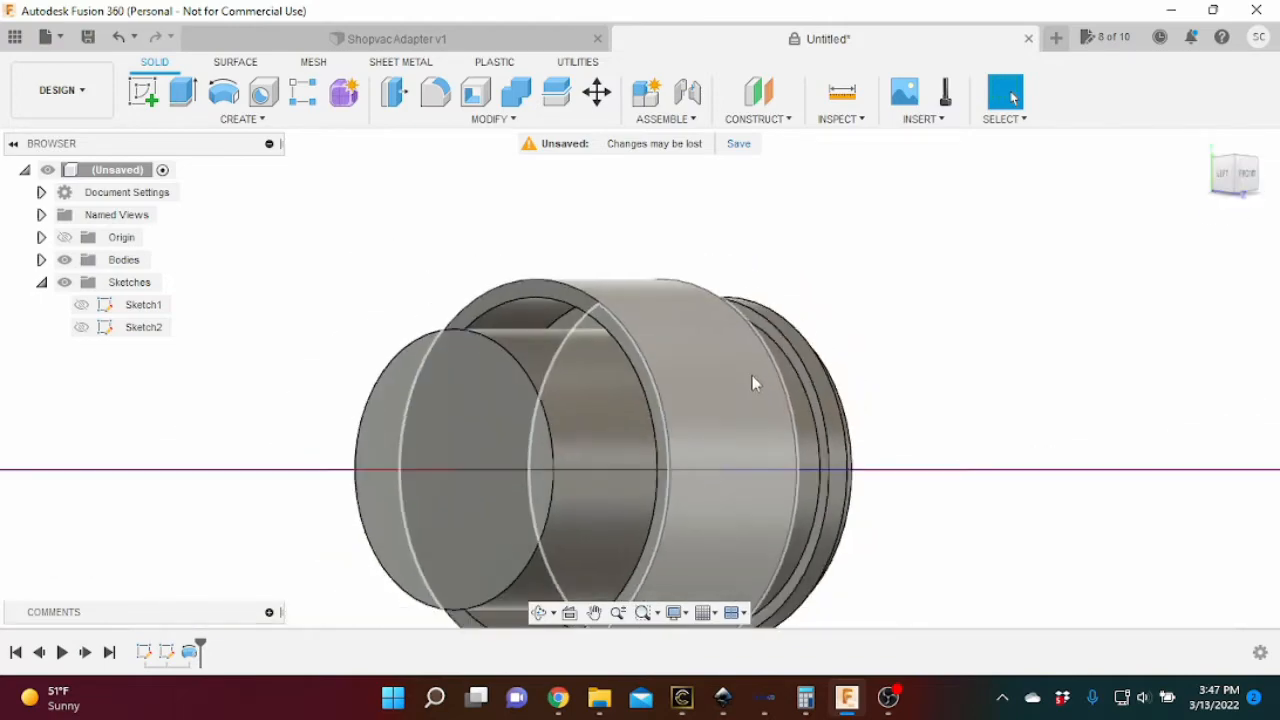
Shell the revolved body with a 0.2 in inside thickness, removing the flat faces at both ends.
left_click(1005, 93)
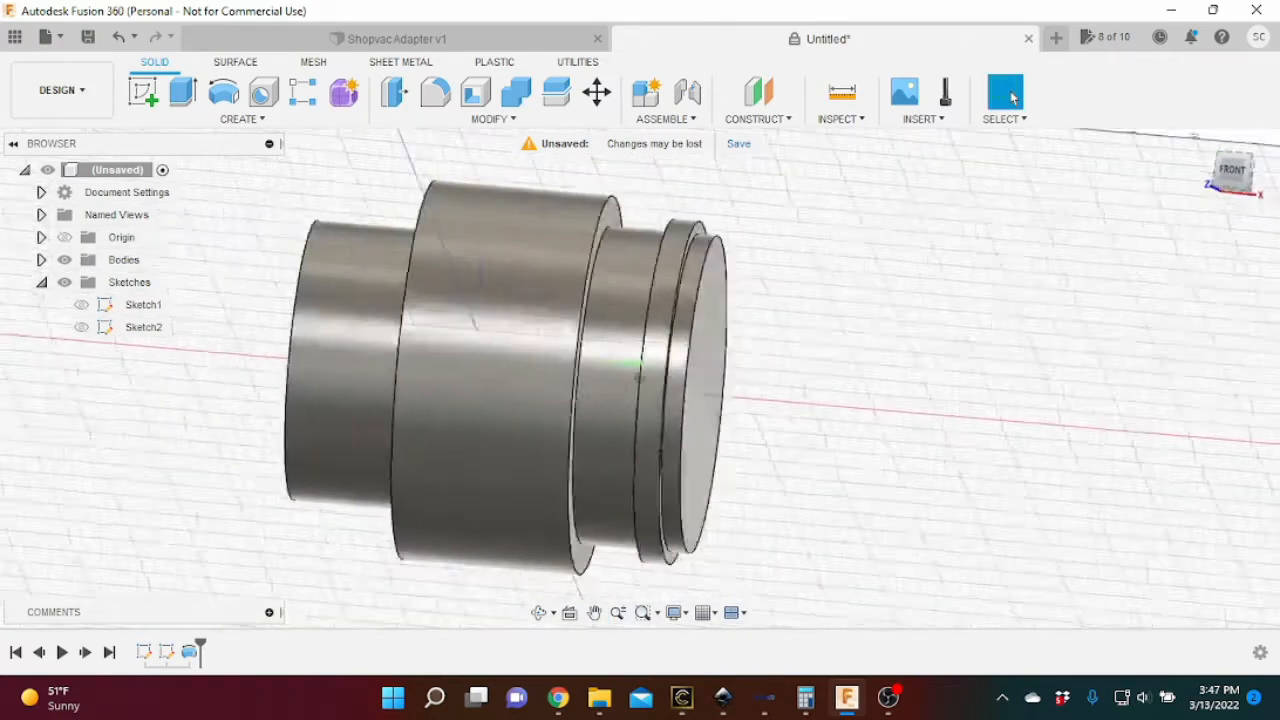
middle_click_drag(639, 376, 570, 376, "shift")
mouse_move(1249, 174)
left_mouse_down()
mouse_move(1245, 164)
mouse_move(1198, 183)
left_mouse_up()
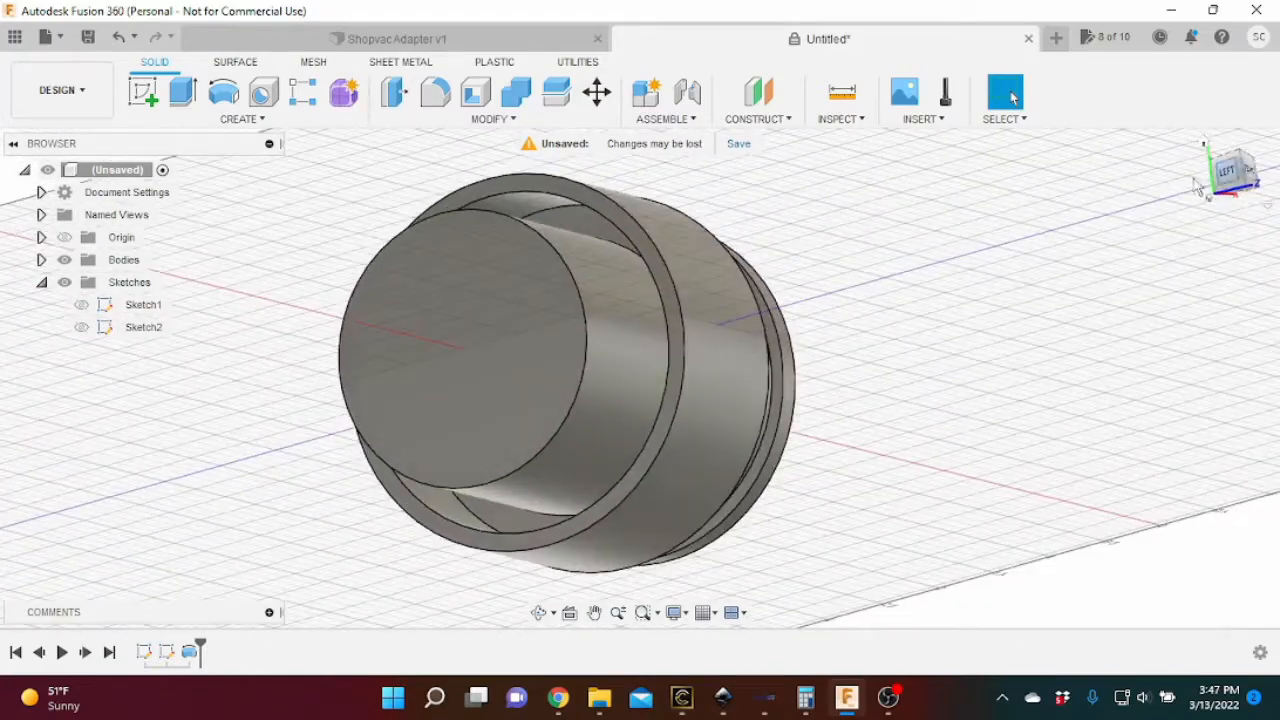
left_click(1228, 180)
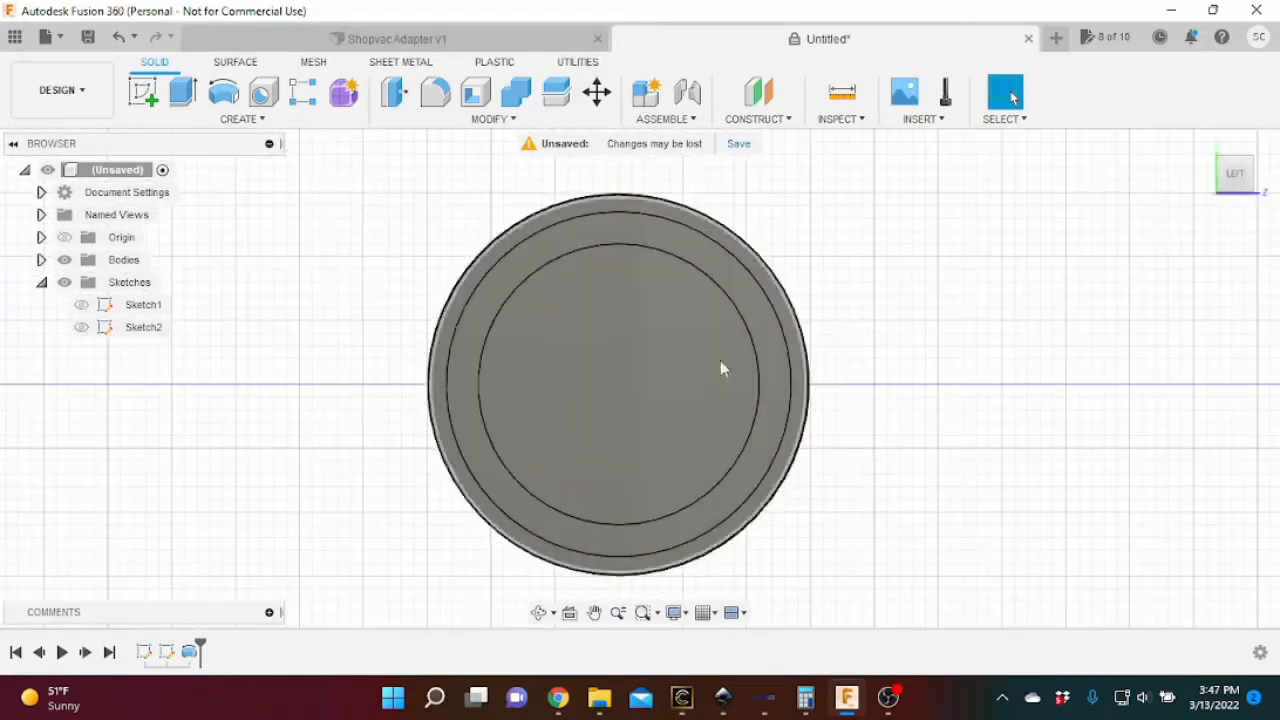
left_click(619, 391)
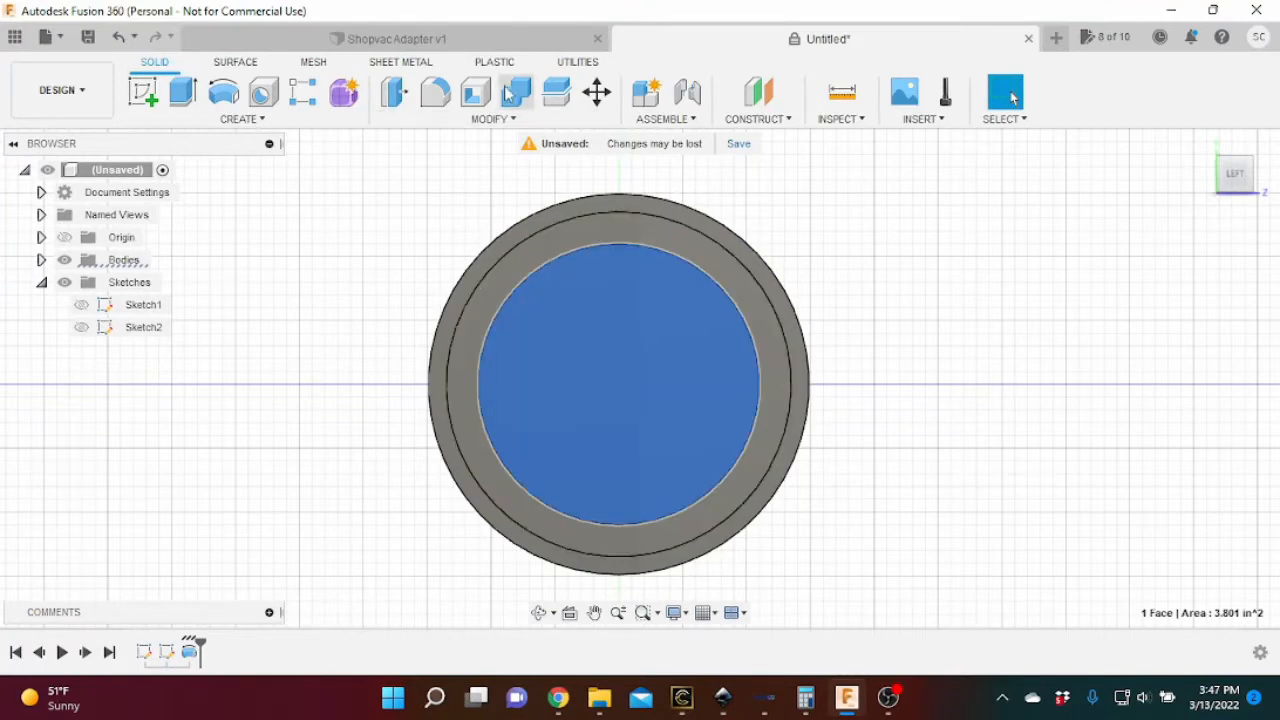
left_click(476, 94)
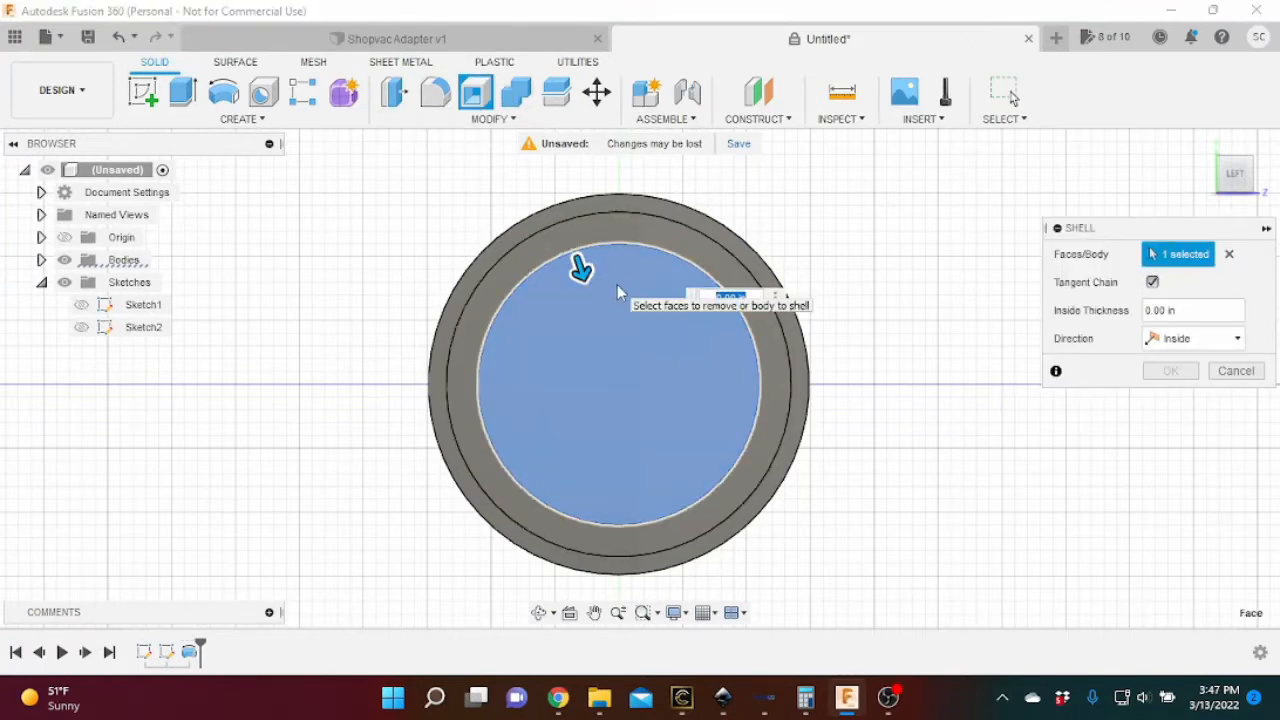
type(".2")
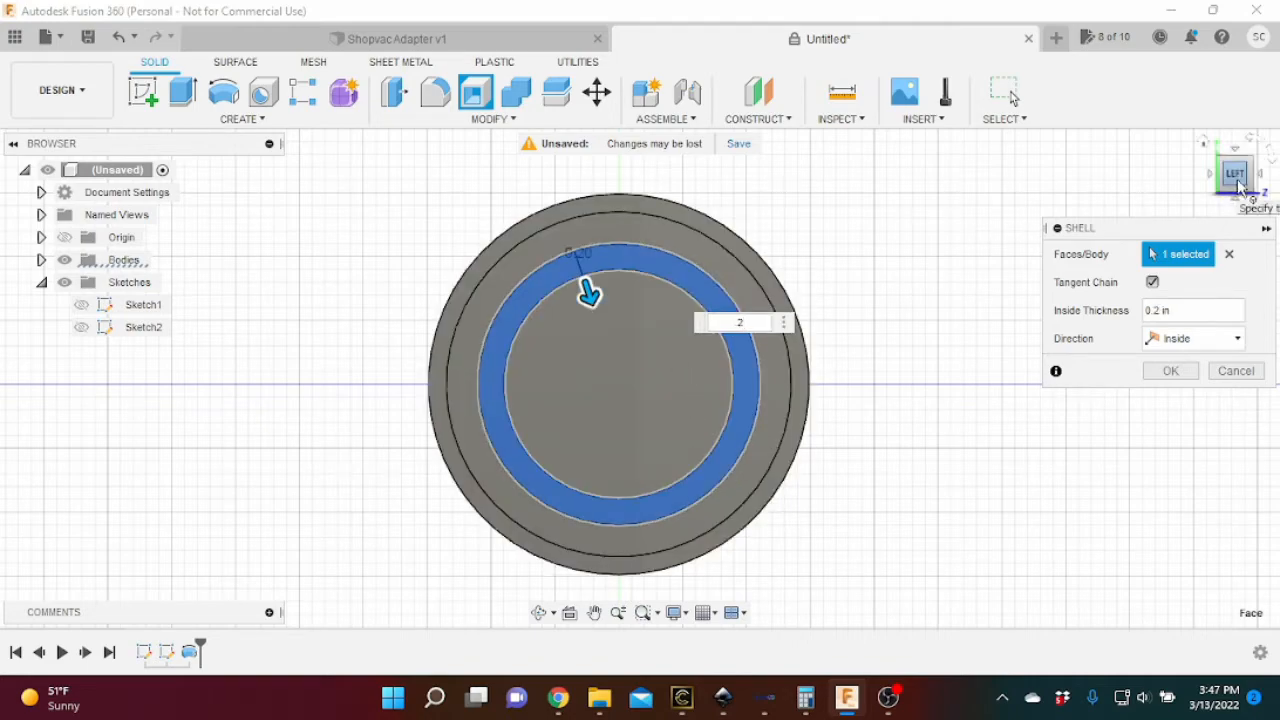
mouse_move(1238, 188)
left_mouse_down()
mouse_move(1090, 195)
mouse_move(1010, 225)
left_mouse_up()
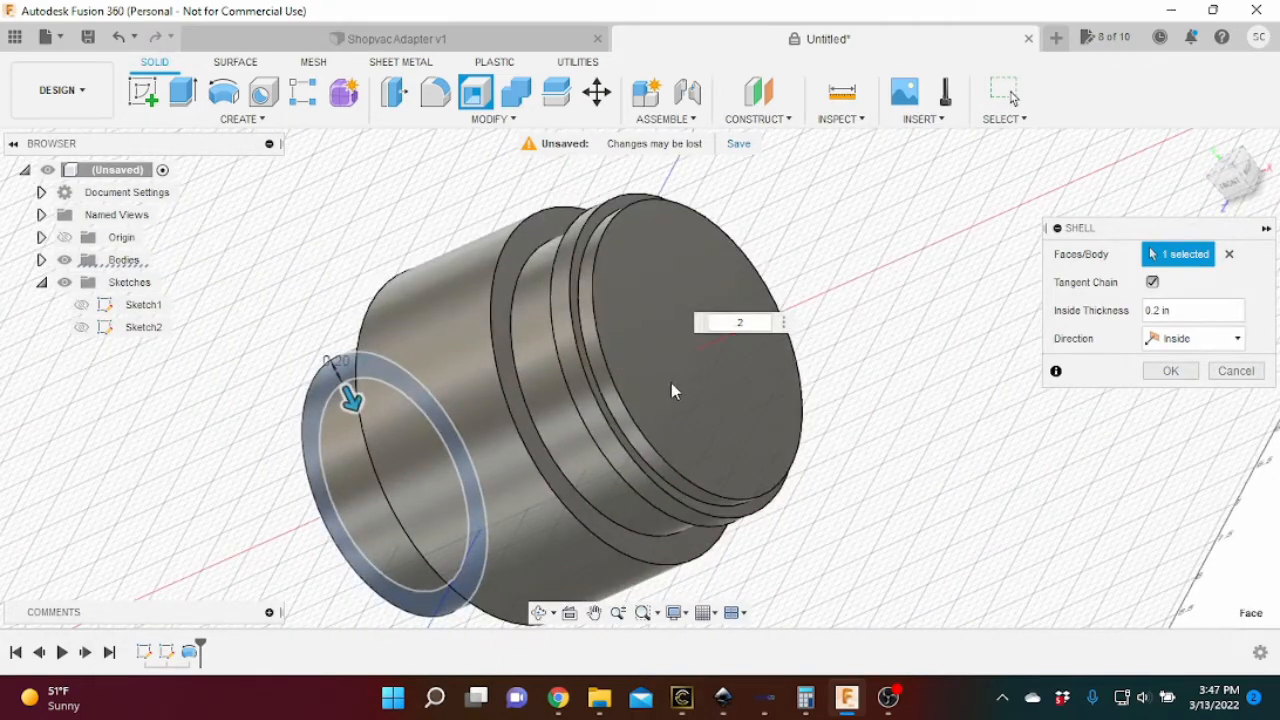
left_click(1230, 180)
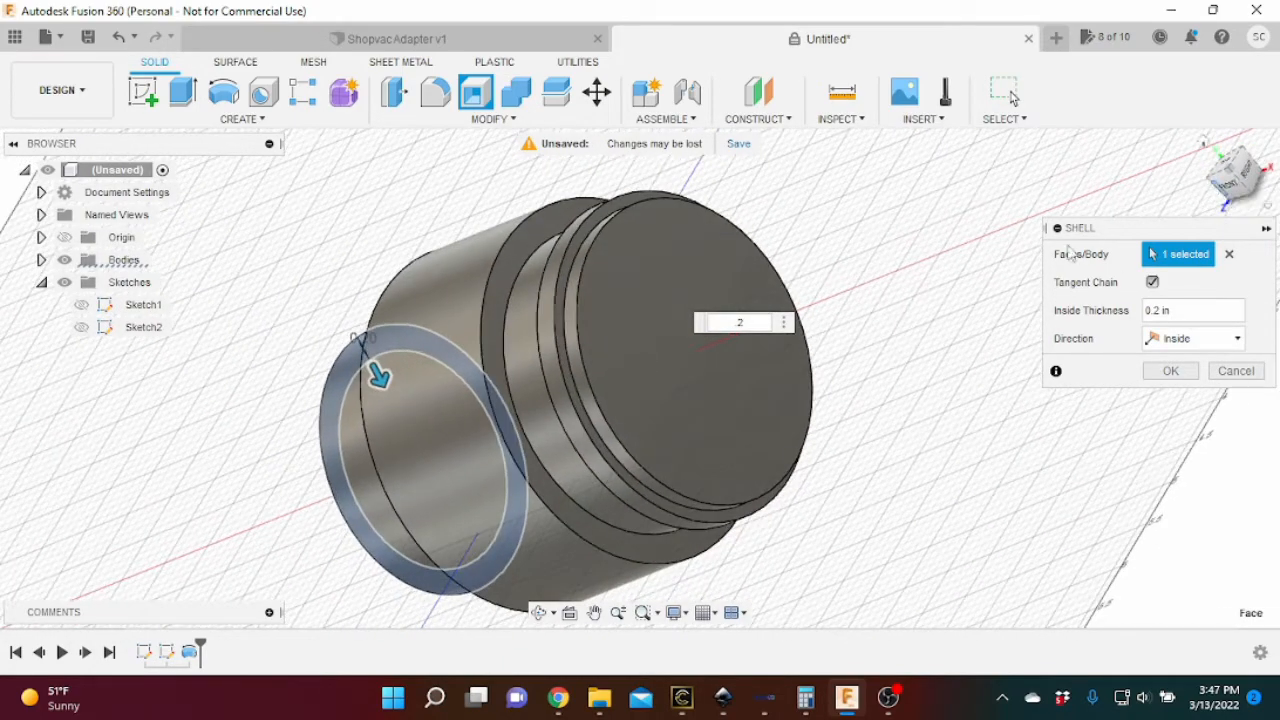
left_click(679, 385)
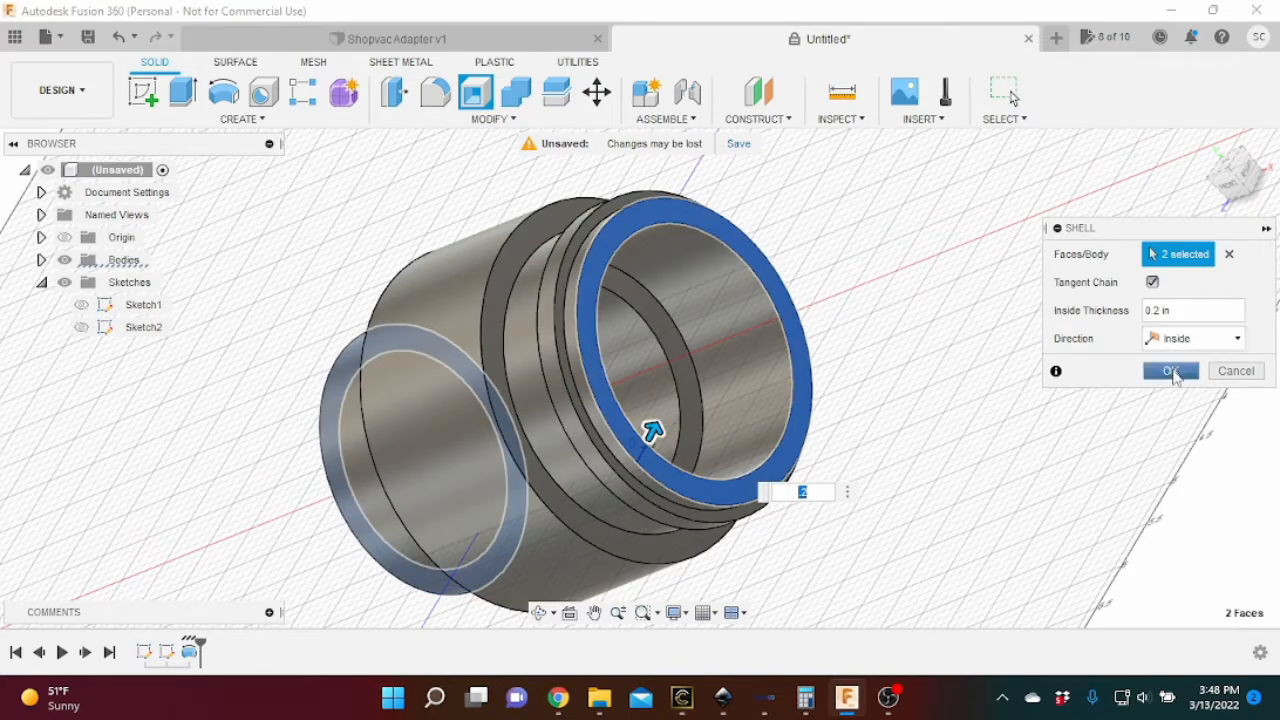
left_click(1173, 371)
Examine the hollowed adapter and the ring-shaped recess between its narrow tube and outer sleeve.
left_click_drag(1234, 178, 991, 257)
scroll(1045, 280, "down", 2)
scroll(969, 280, "down", 2)
scroll(969, 280, "up", 1)
middle_click_drag(880, 324, 744, 464)
scroll(638, 449, "up", 2)
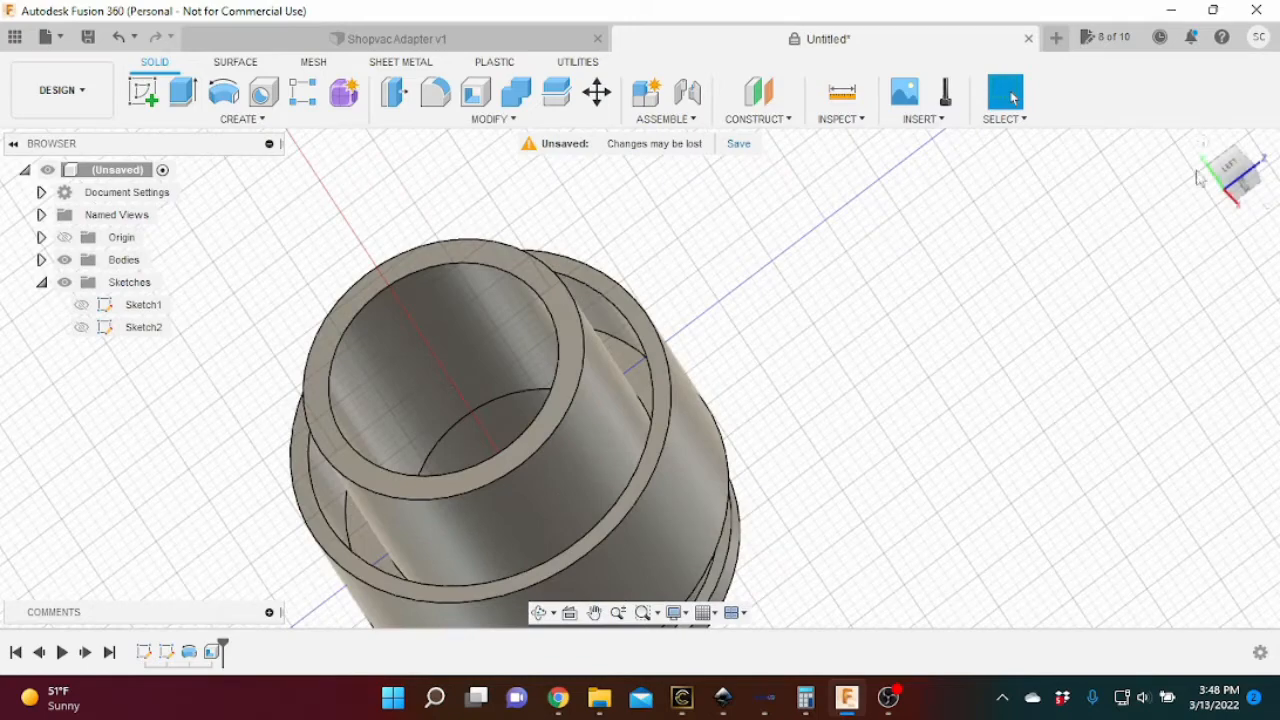
left_click_drag(1232, 168, 1232, 166)
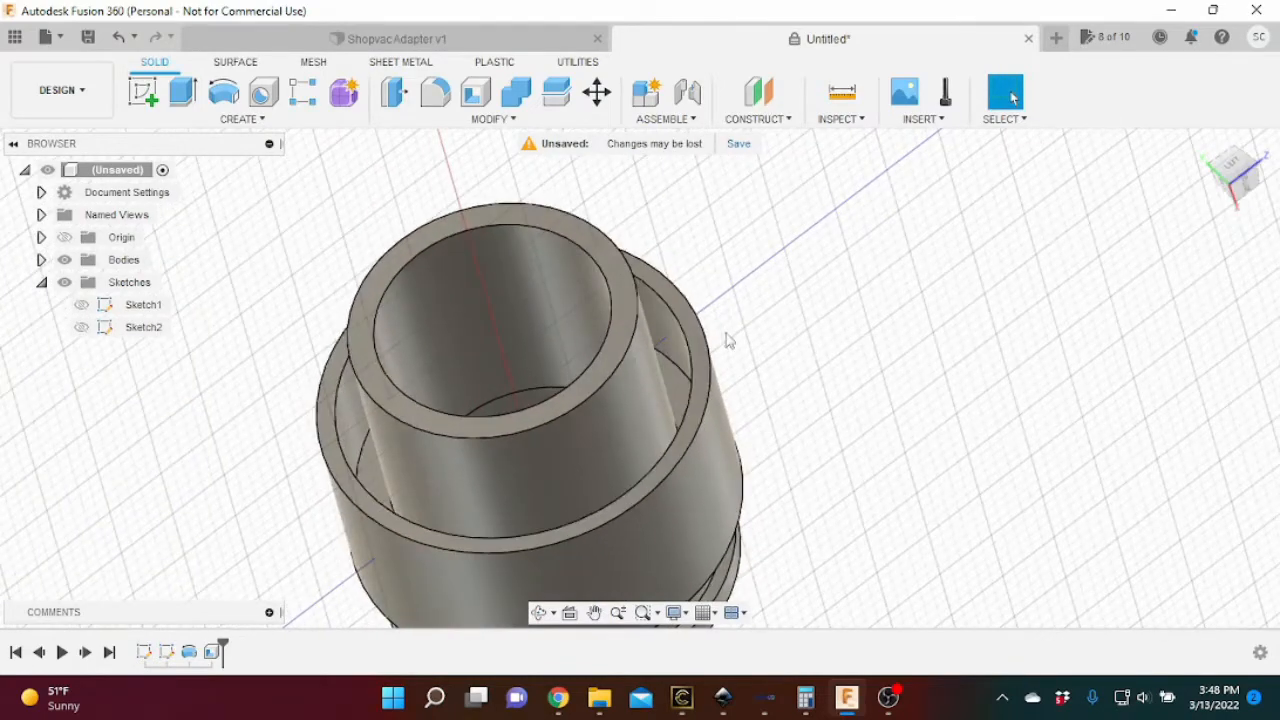
scroll(668, 343, "up", 2)
middle_click_drag(661, 437, 729, 401)
key("Escape")
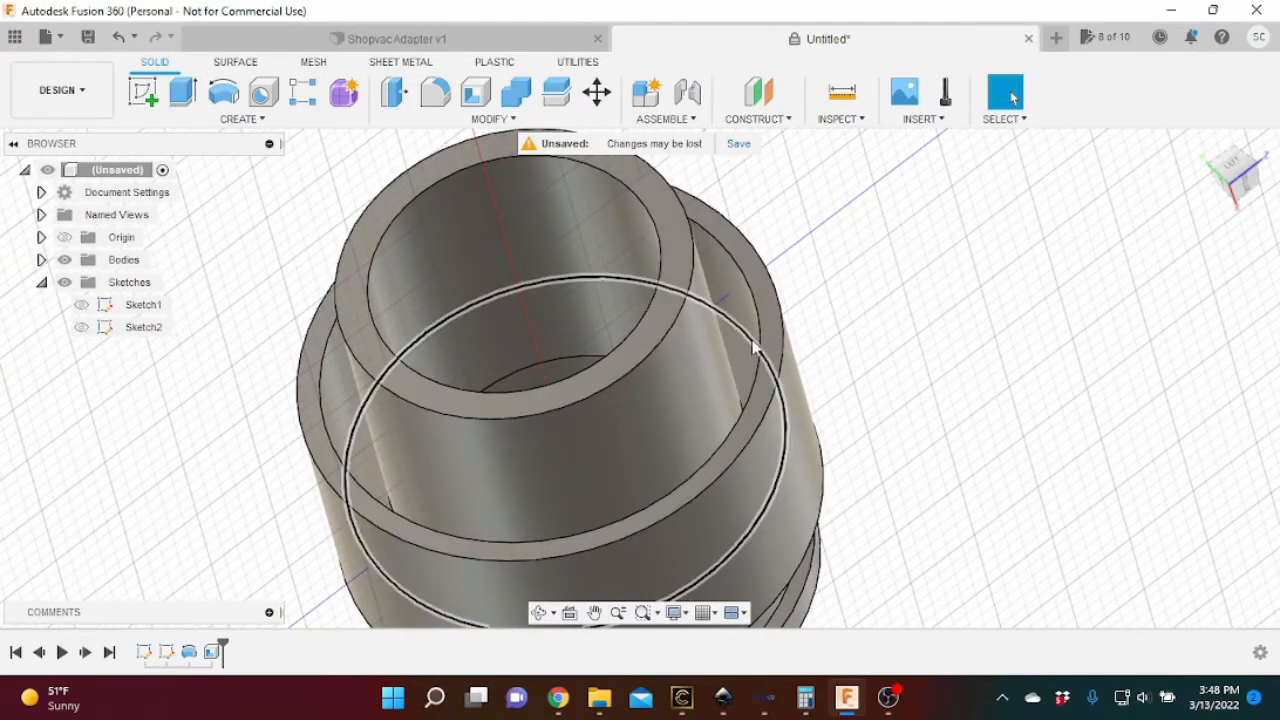
left_click(740, 374)
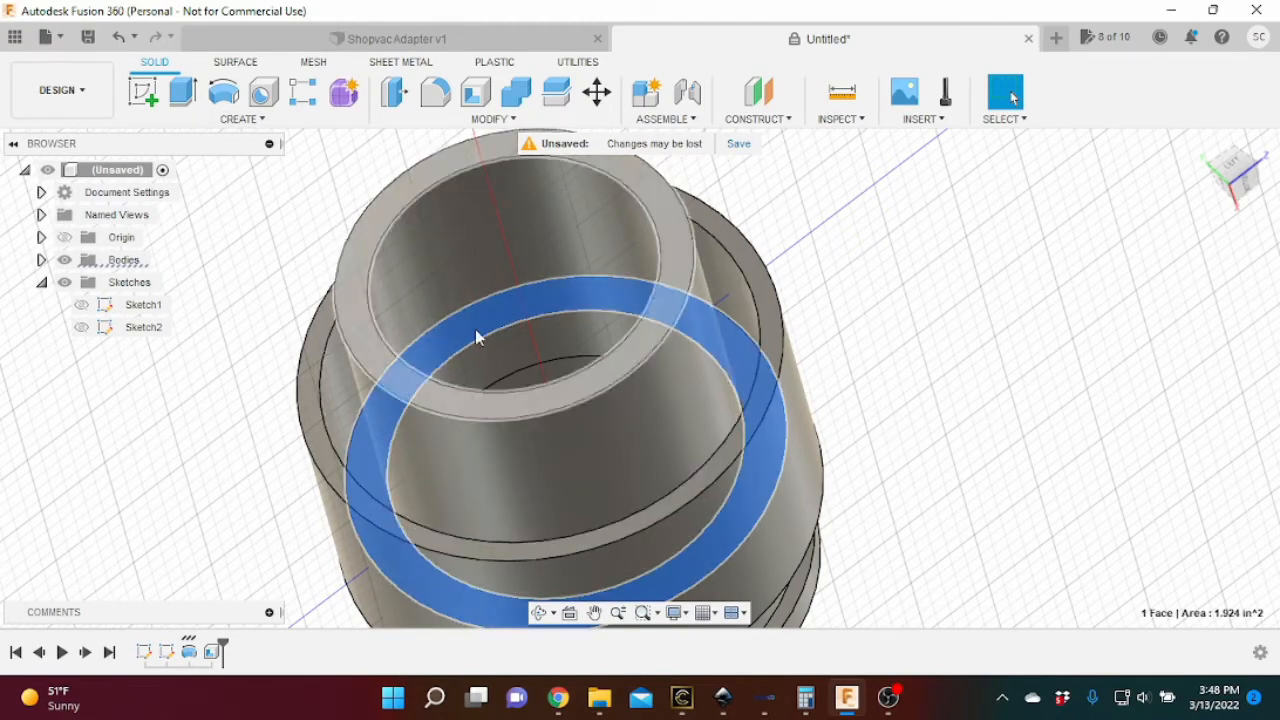
left_click(302, 92)
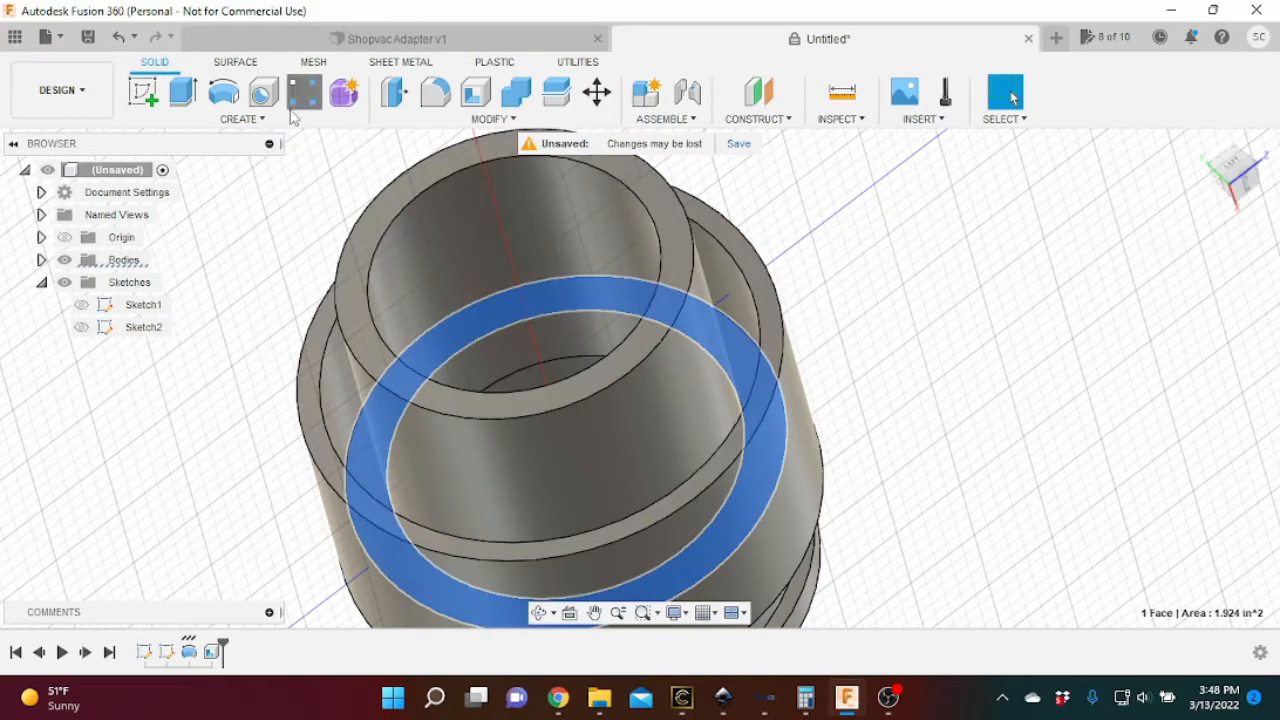
left_click(242, 119)
mouse_move(368, 130)
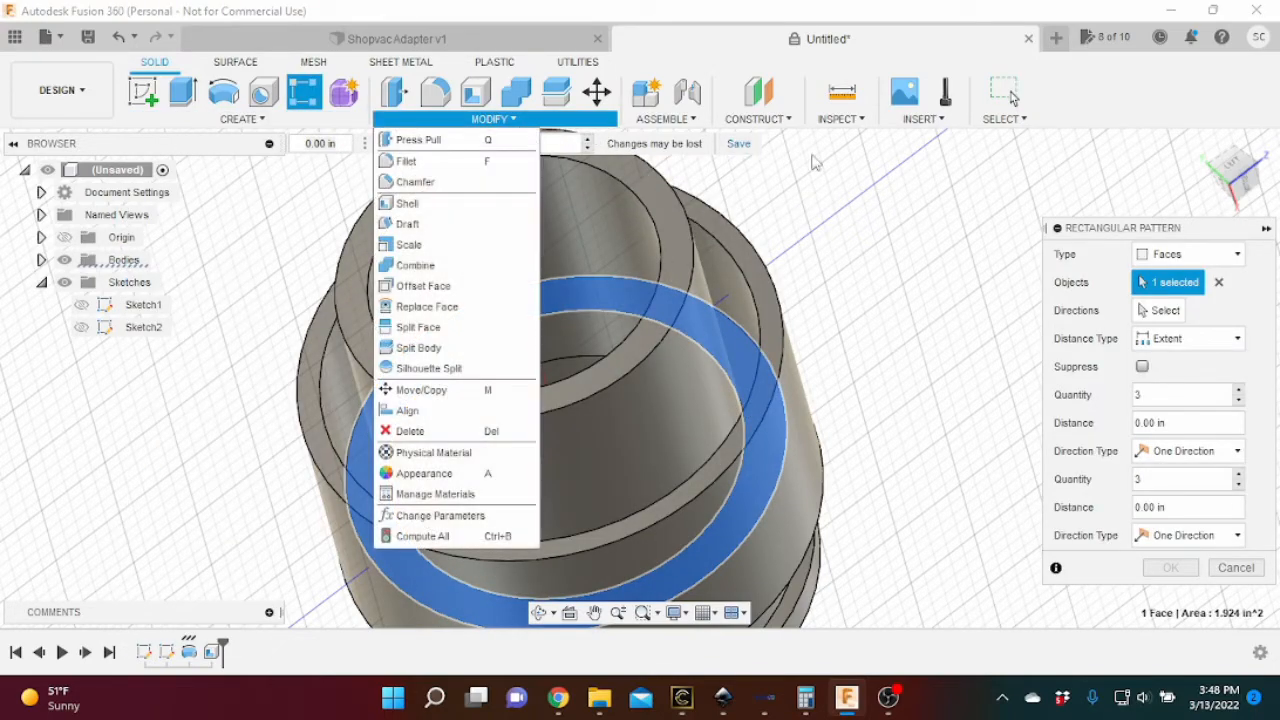
key("Escape")
key("Escape")
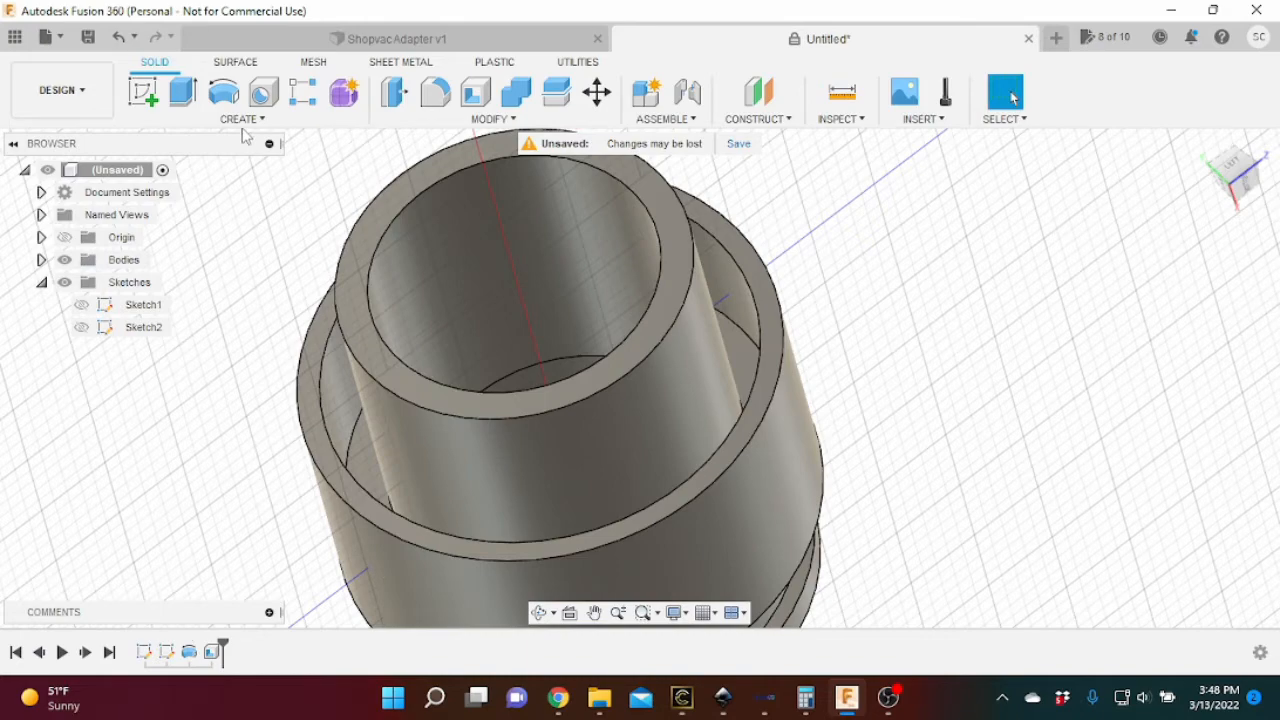
Start a Coil on the floor of the recess inside the outer sleeve, with a 2.51 in diameter base circle centered on the origin.
left_click(242, 120)
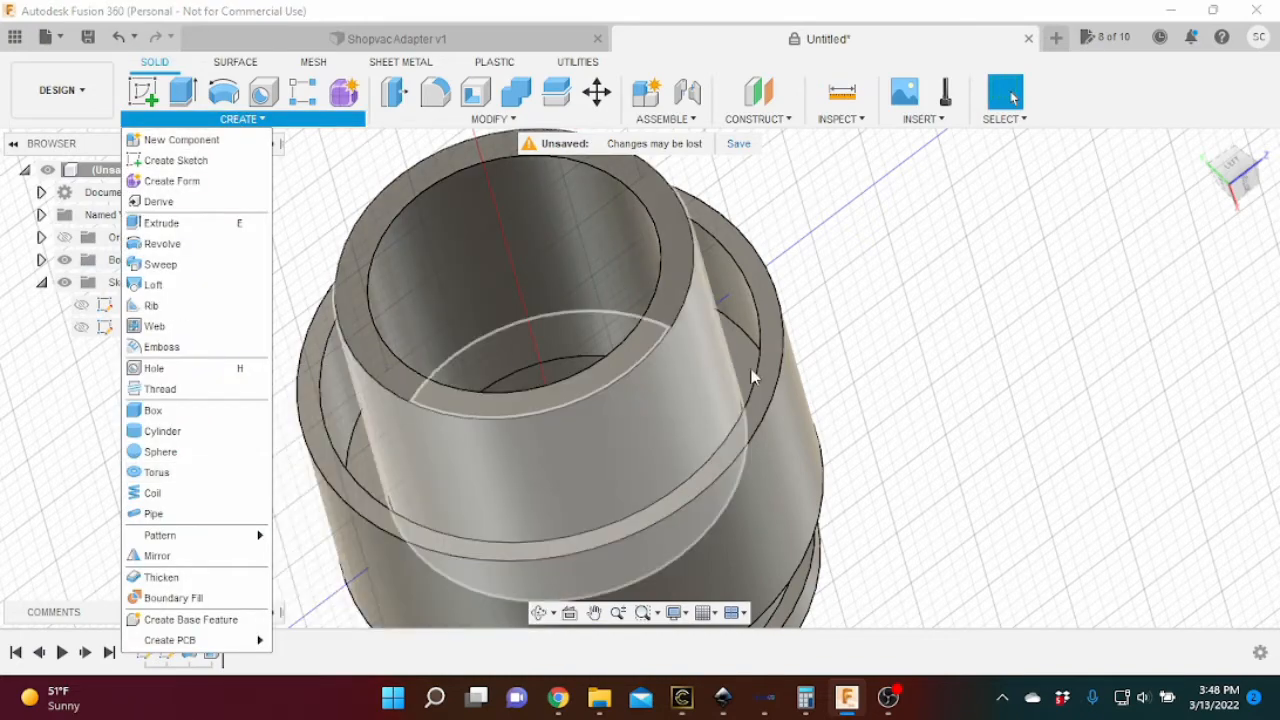
left_click(741, 372)
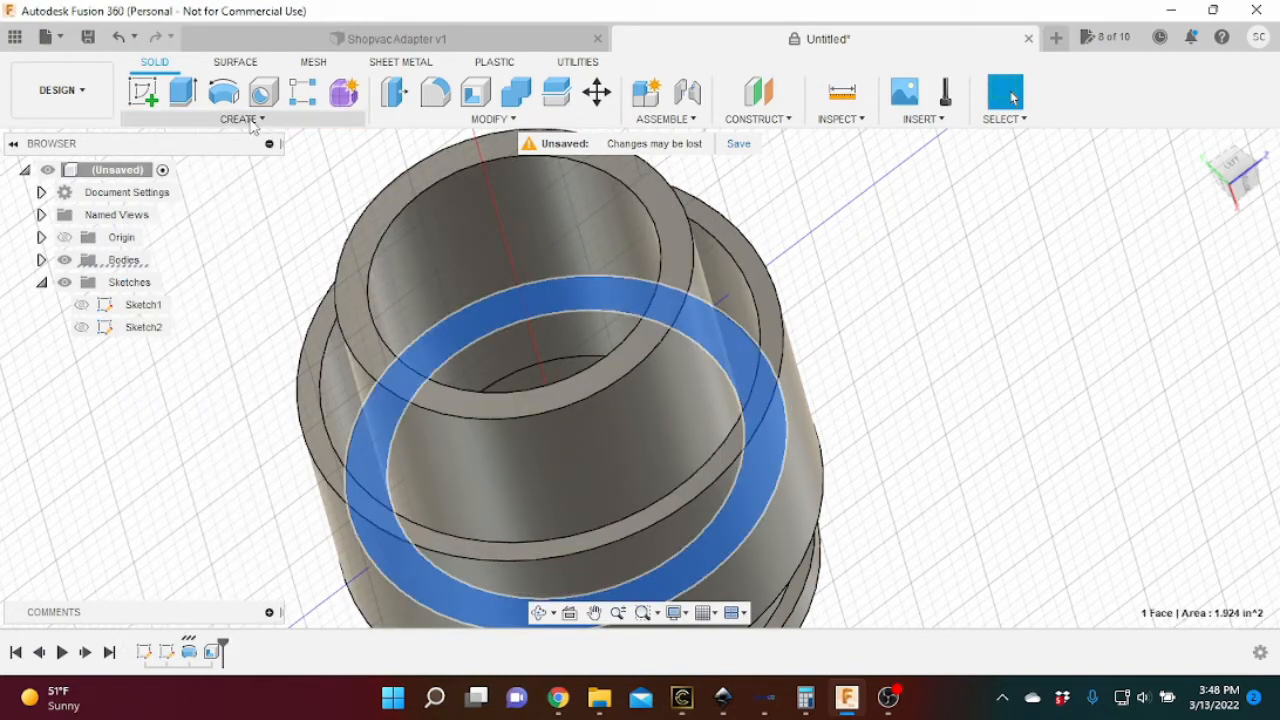
left_click(250, 120)
left_click(157, 491)
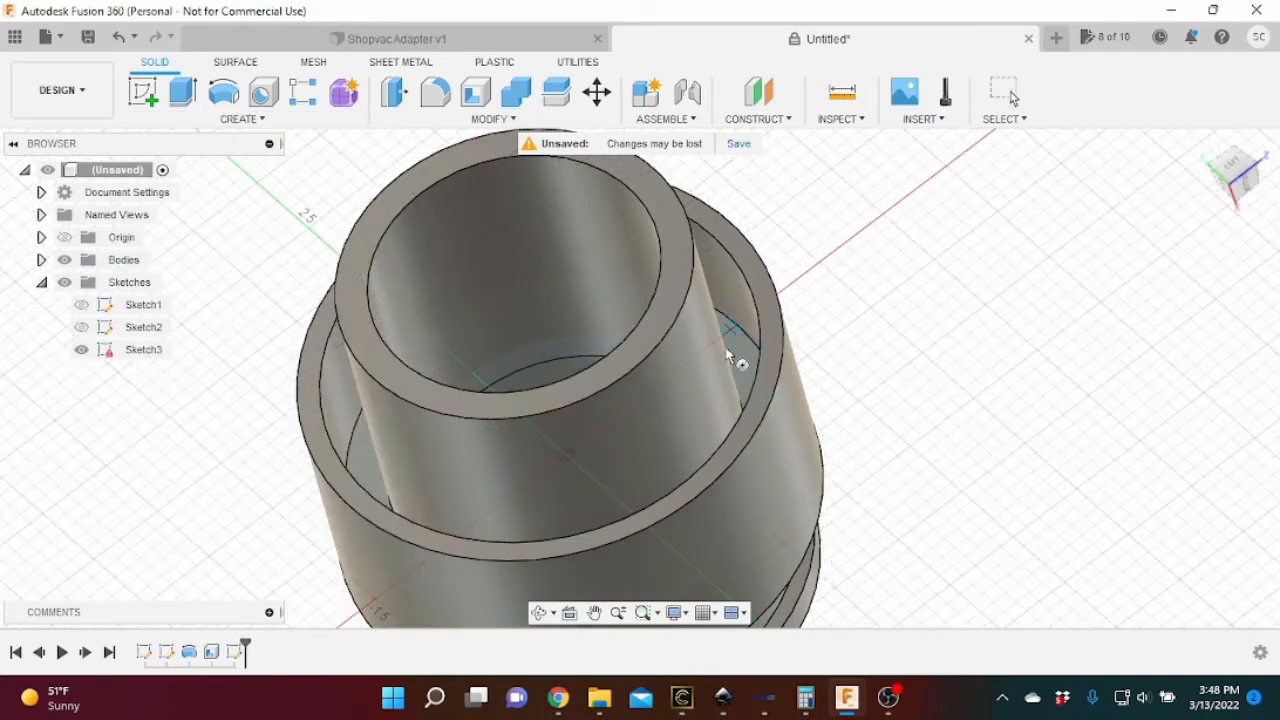
left_click(1237, 172)
left_click(499, 452)
scroll(593, 496, "down", 1)
middle_click_drag(598, 501, 603, 455)
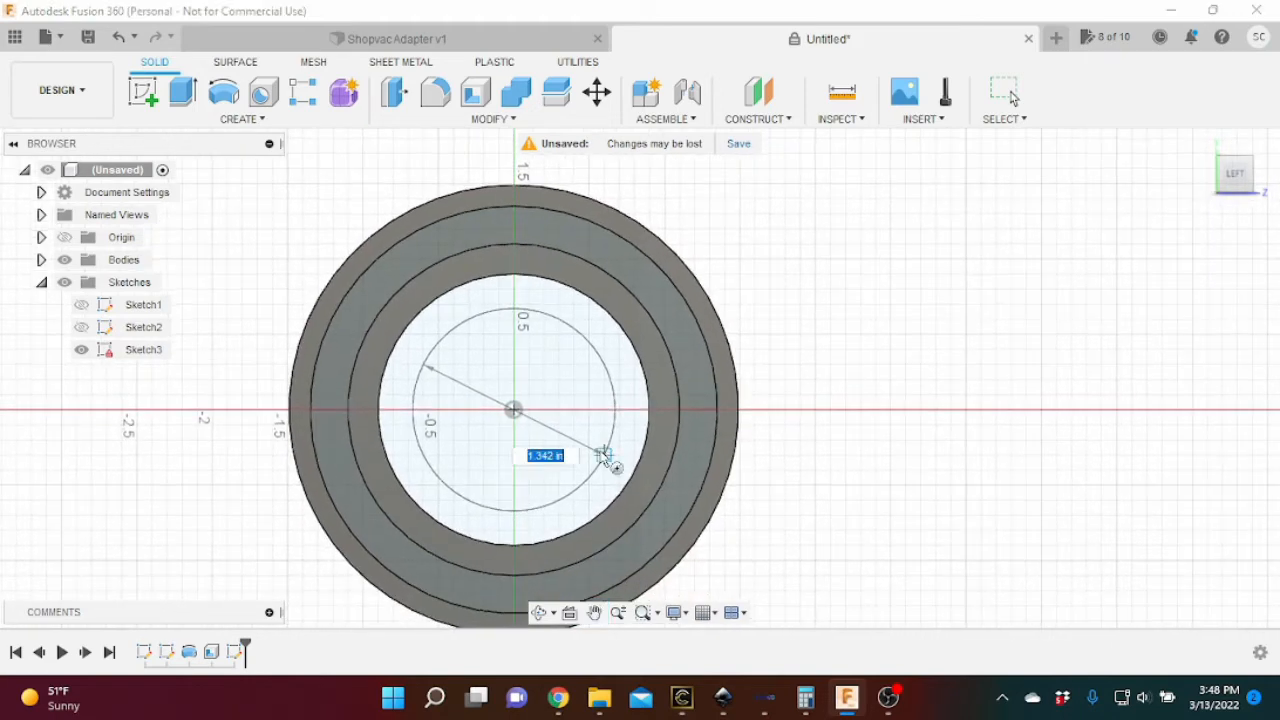
type("2.51")
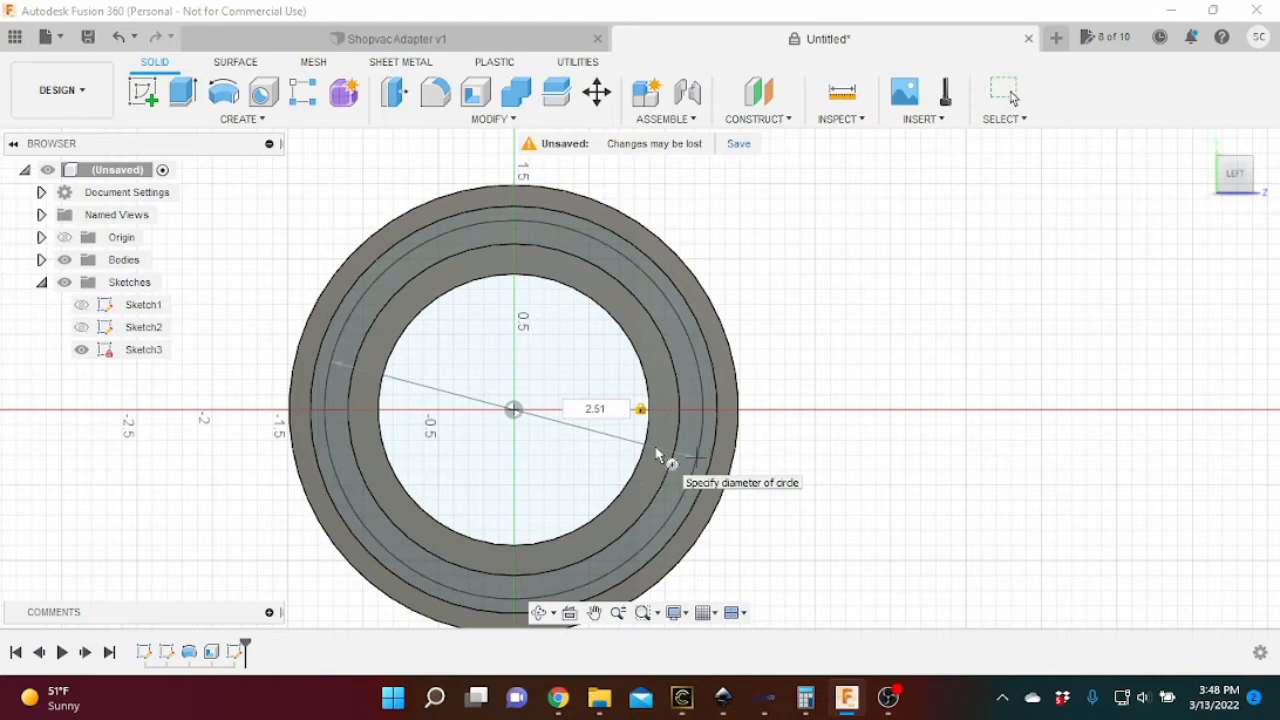
key("Return")
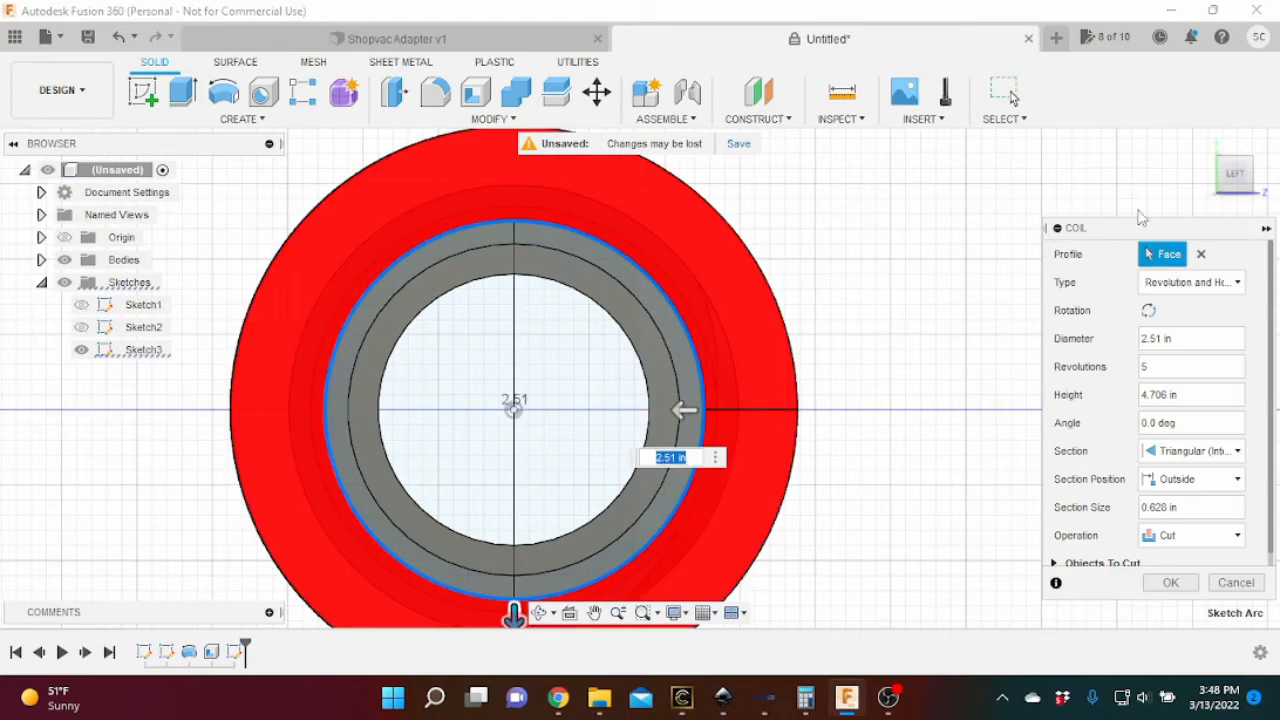
Set the coil to 6 revolutions and a height of 1.2 in.
left_click_drag(1236, 190, 1231, 135)
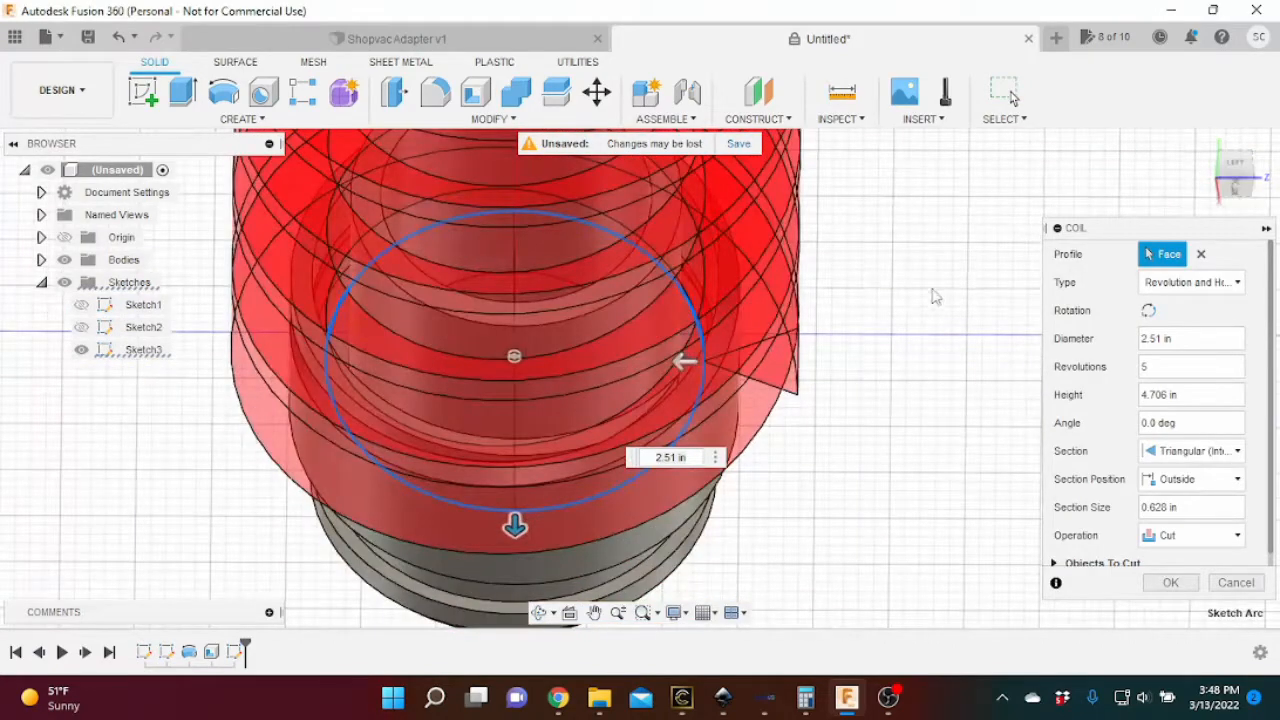
scroll(917, 290, "down", 2)
middle_click_drag(886, 305, 783, 431)
scroll(708, 362, "down", 2)
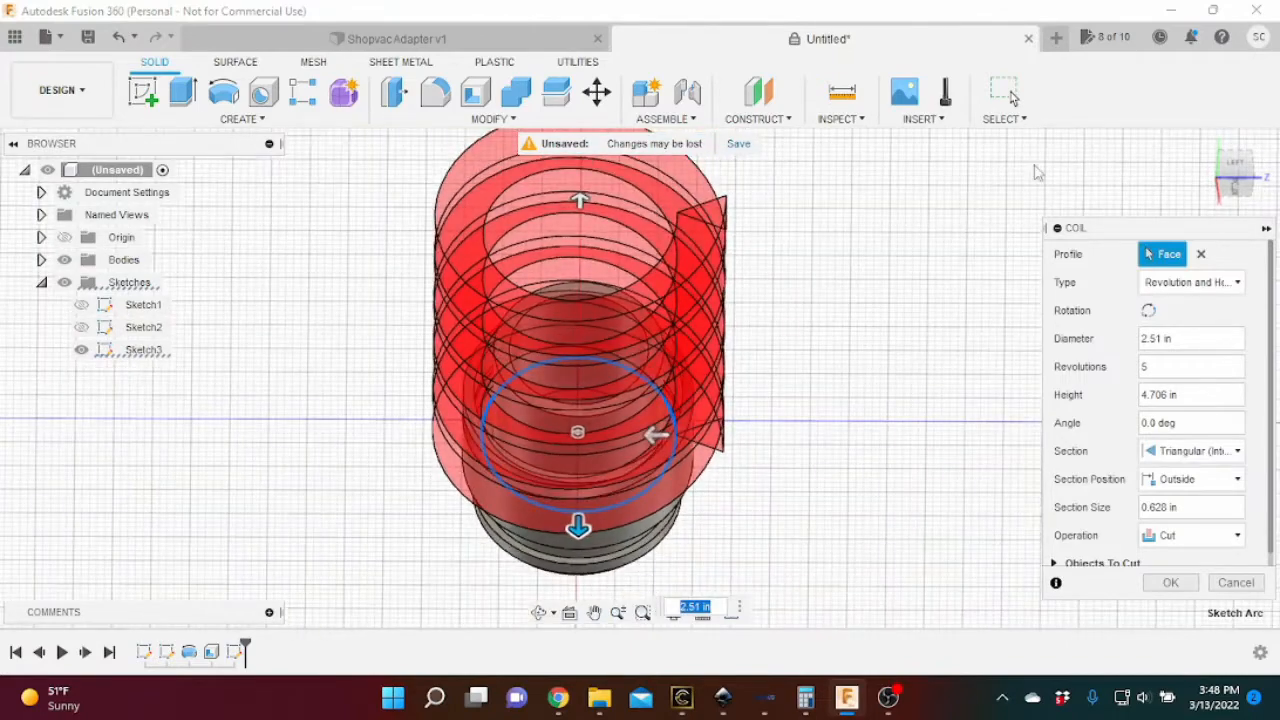
mouse_move(1236, 178)
left_mouse_down()
mouse_move(1234, 128)
mouse_move(1230, 185)
left_mouse_up()
scroll(672, 362, "up", 2)
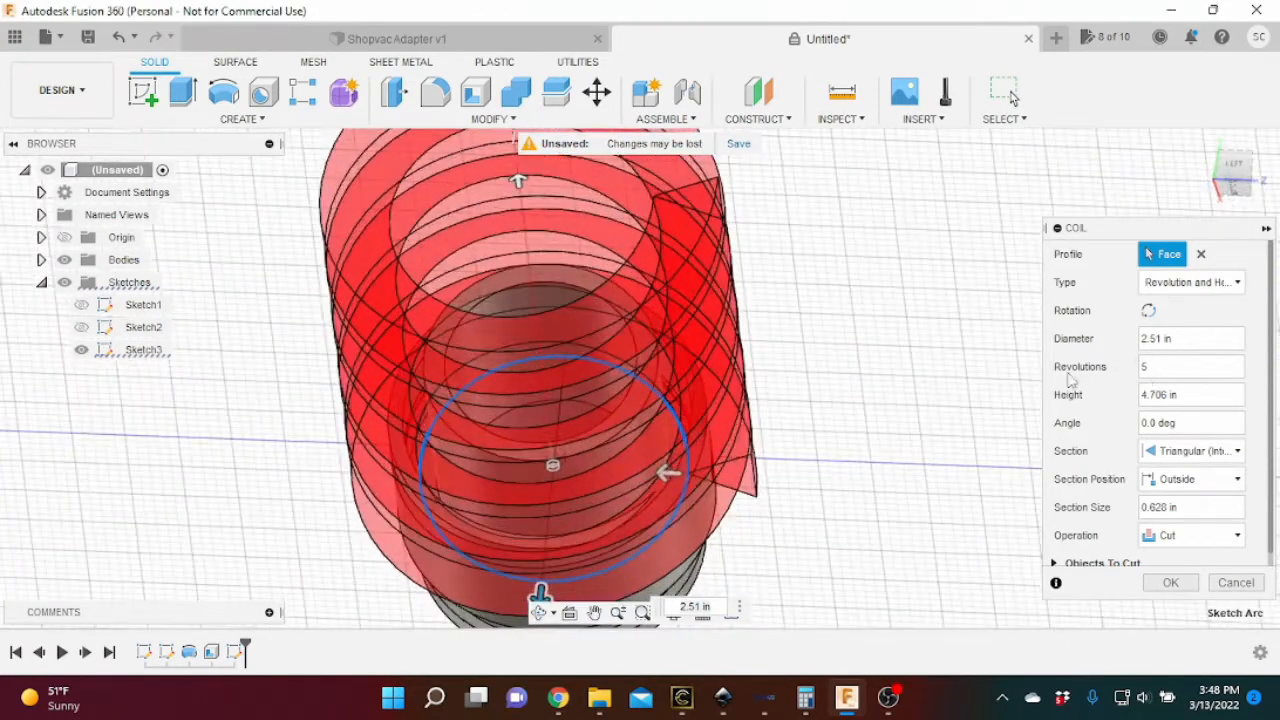
double_click(1152, 368)
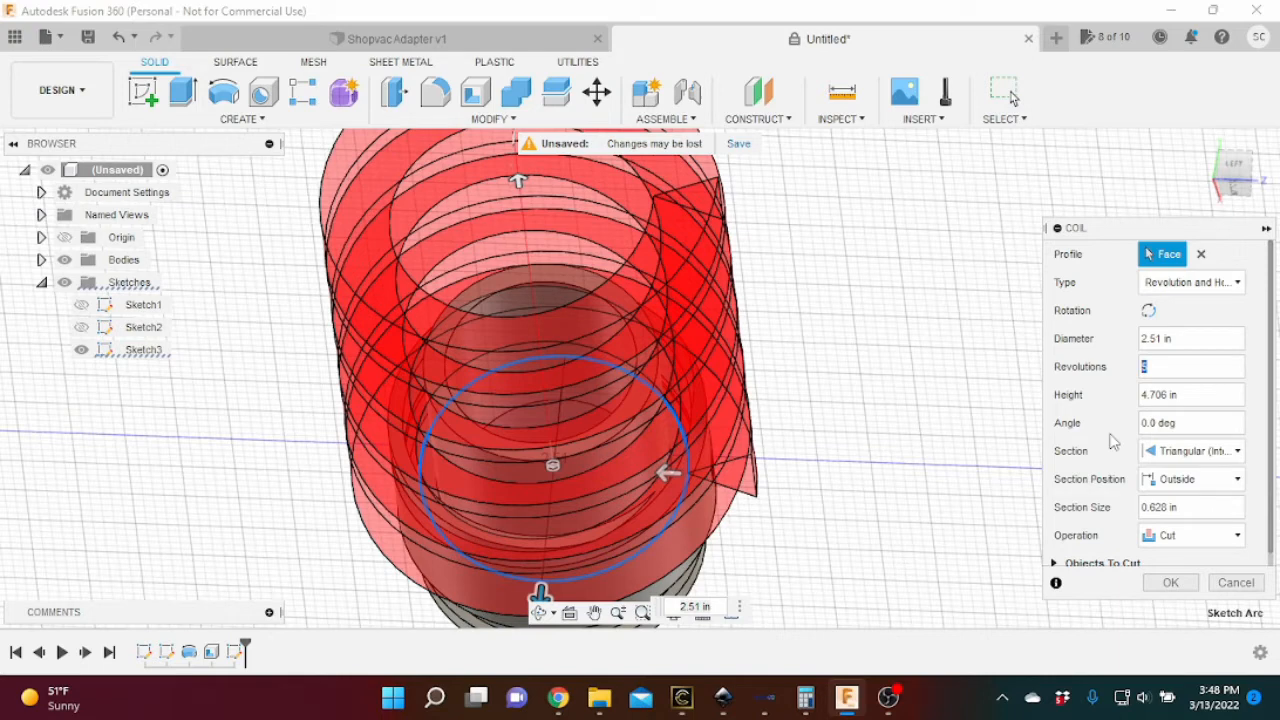
double_click(1165, 394)
type("1.2")
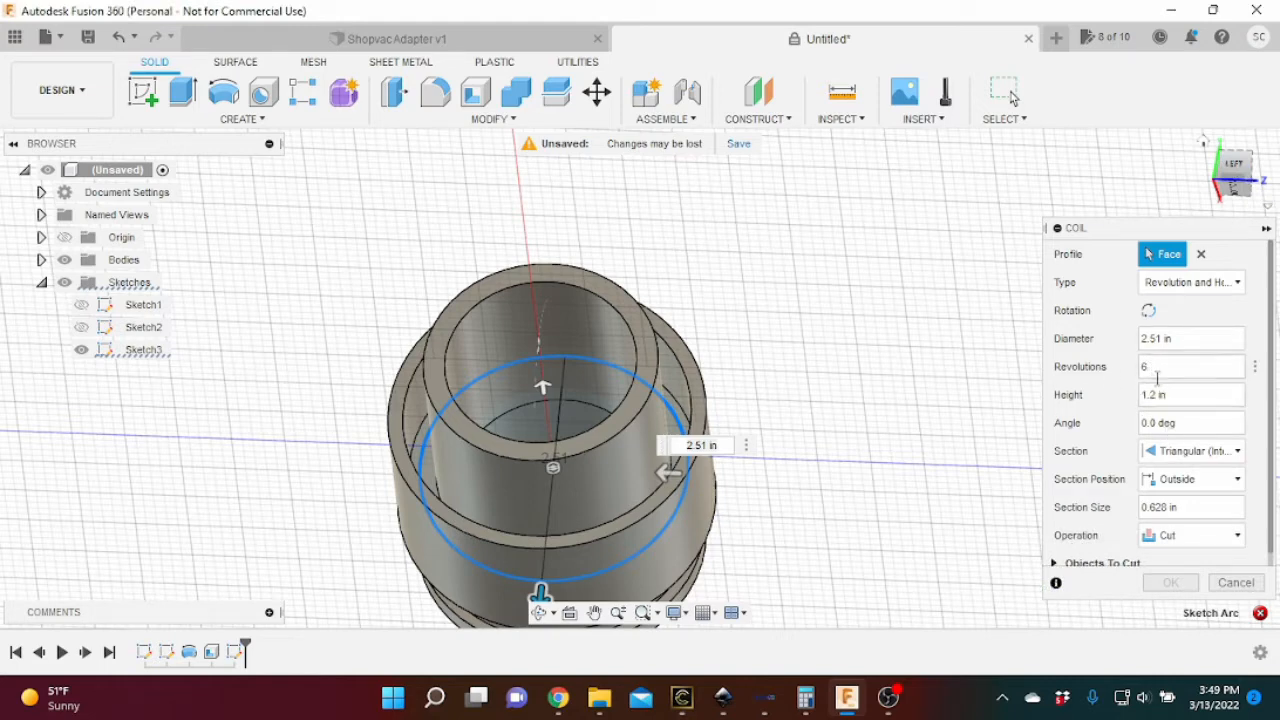
Give the coil a Triangular (Internal) section of size 0.125 in and set its operation to Join.
left_click(1170, 455)
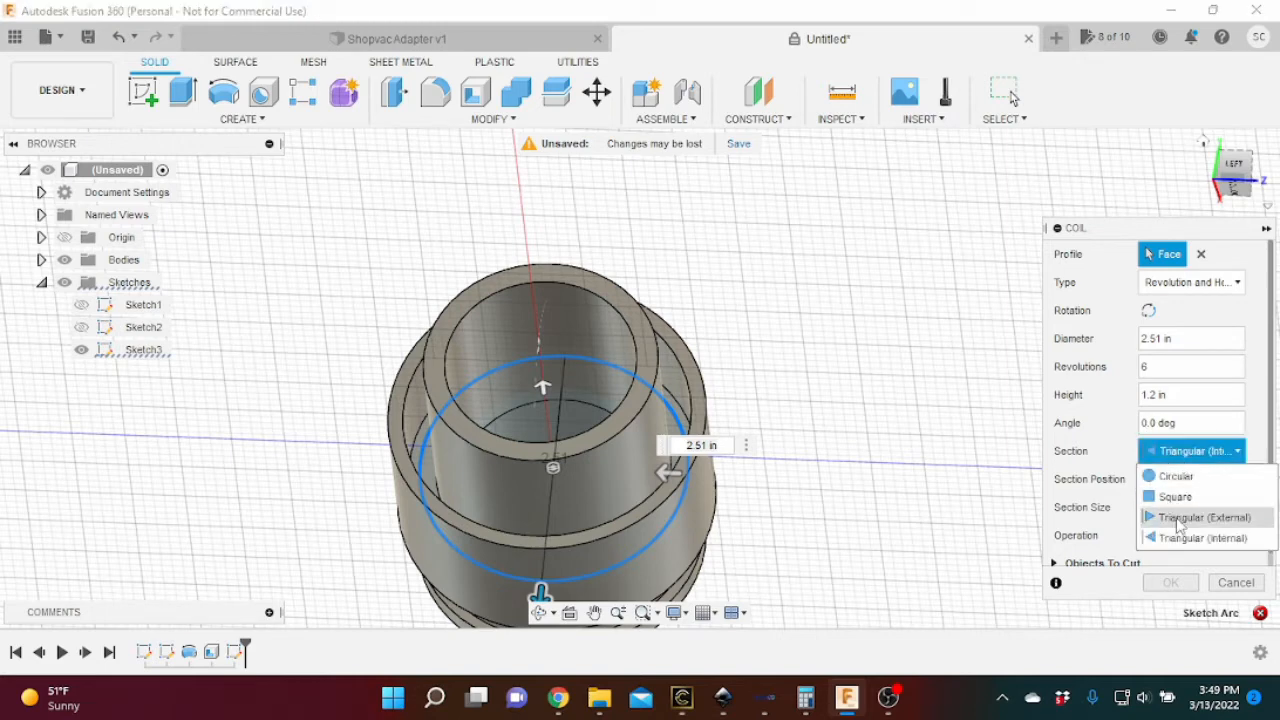
left_click(1180, 540)
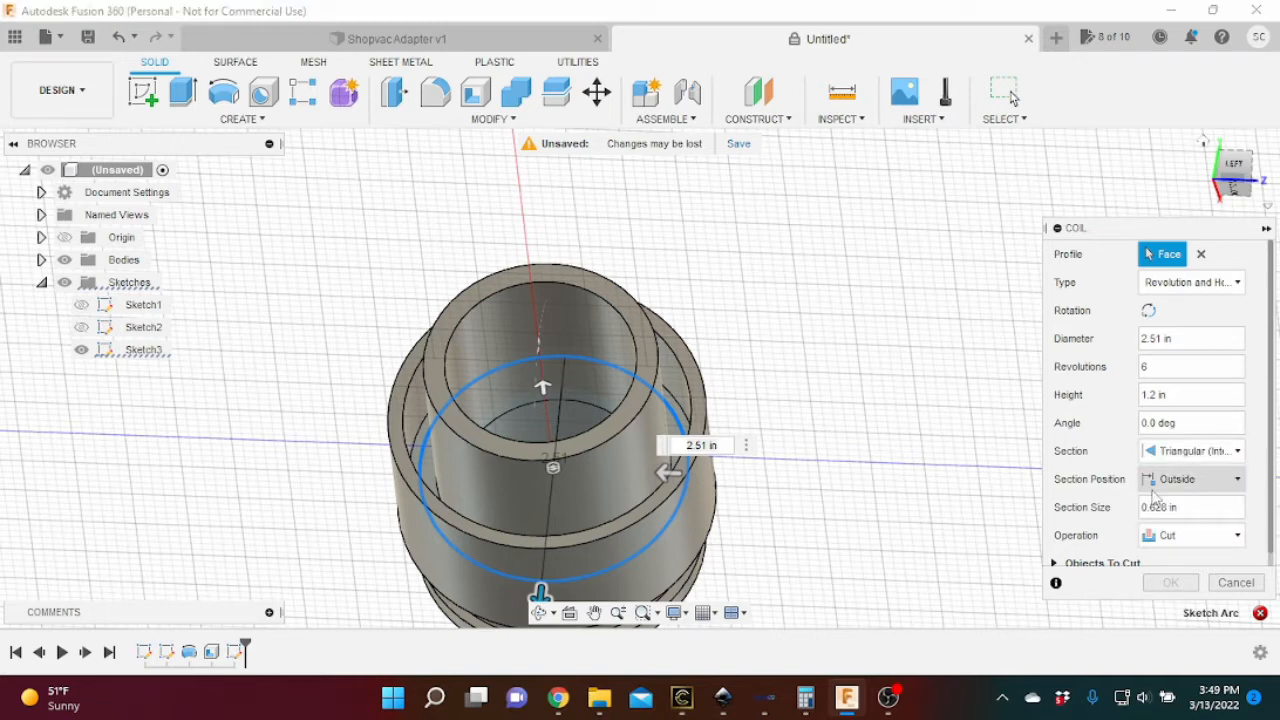
scroll(1120, 498, "down", 1)
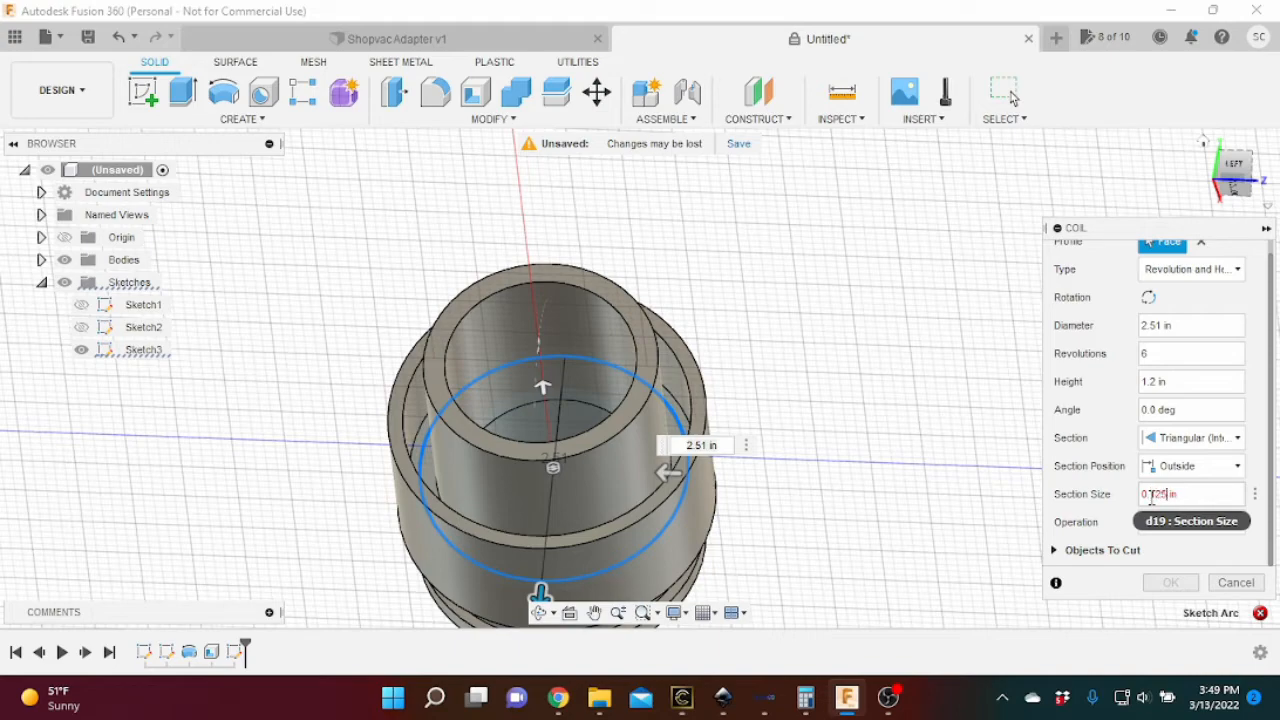
left_click(1155, 522)
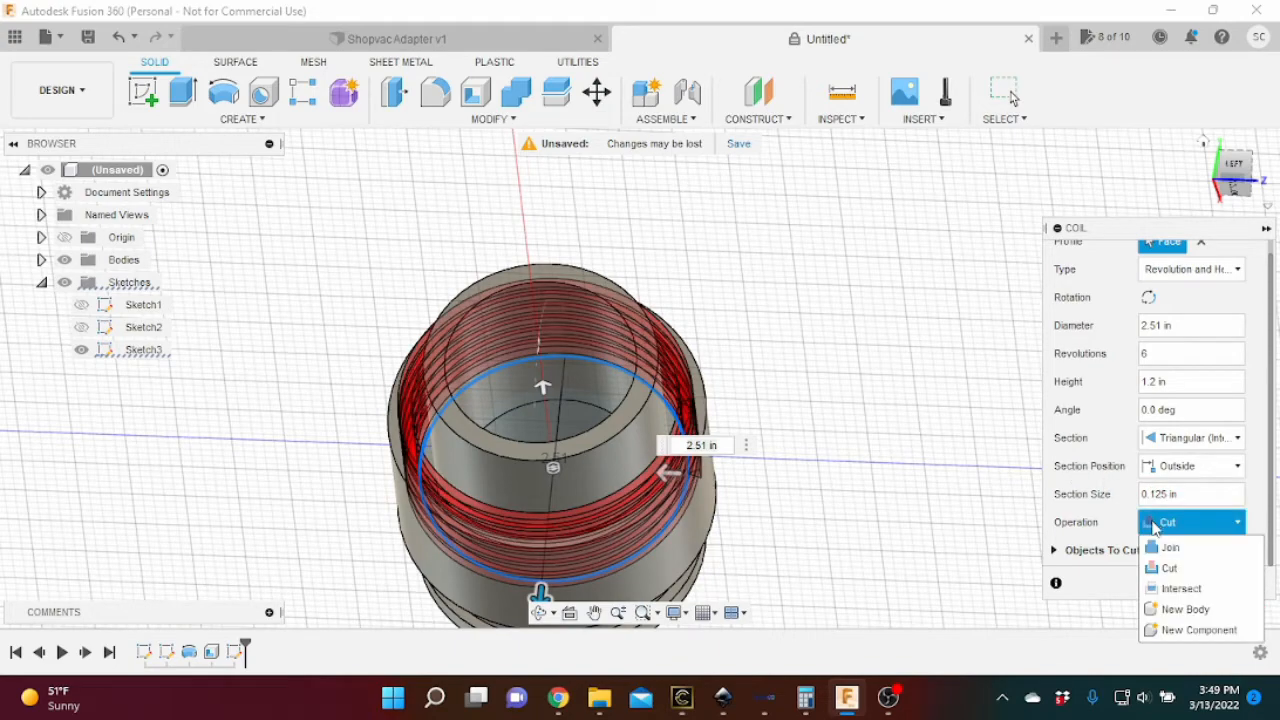
left_click(1170, 547)
Examine the coil preview against the inner wall and rim of the outer sleeve.
scroll(618, 466, "up", 3)
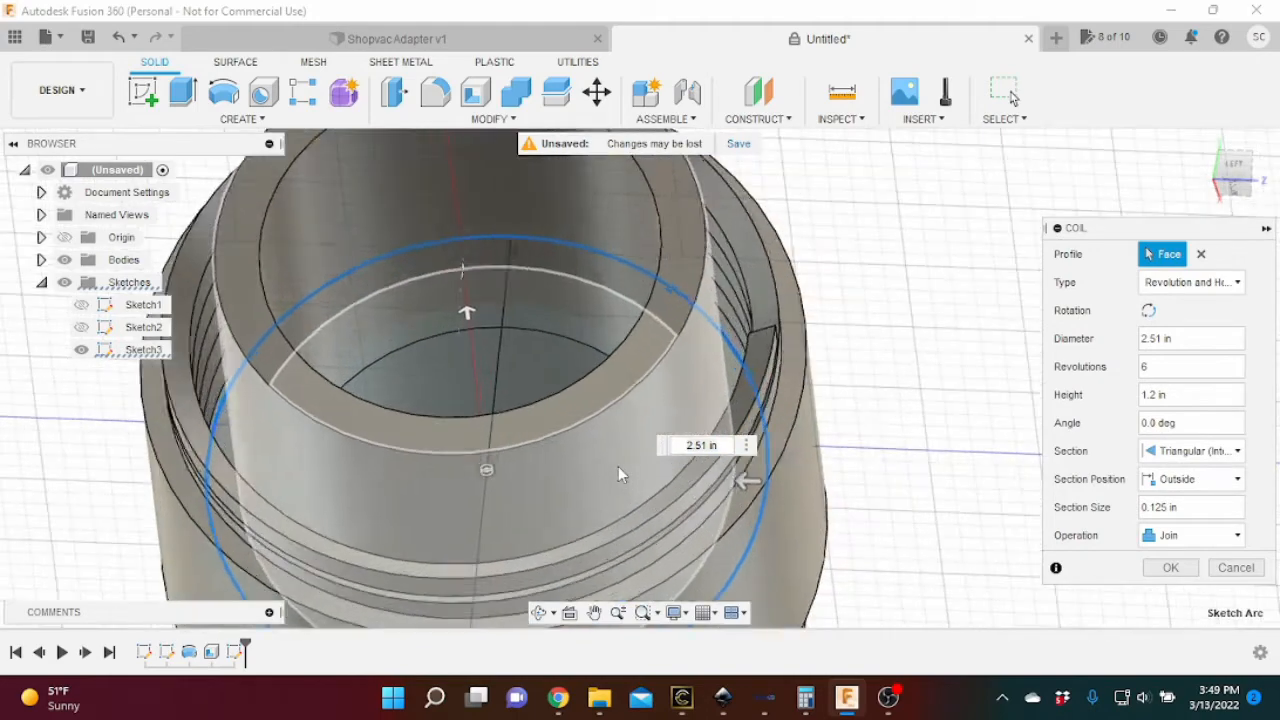
left_click_drag(1234, 186, 1244, 134)
mouse_move(640, 300)
middle_mouse_down("shift")
mouse_move(652, 450)
mouse_move(605, 438)
mouse_move(626, 419)
mouse_move(1200, 245)
mouse_move(950, 238)
middle_mouse_up("shift")
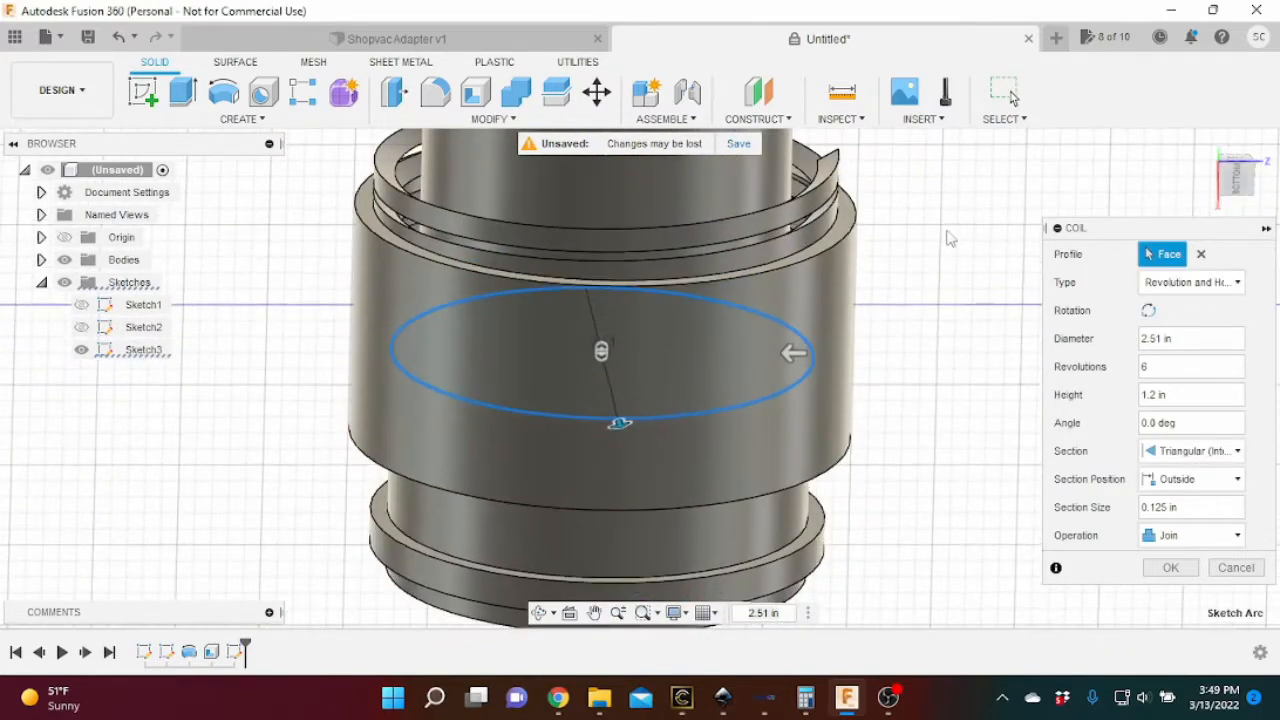
middle_click_drag(897, 295, 667, 412, "shift")
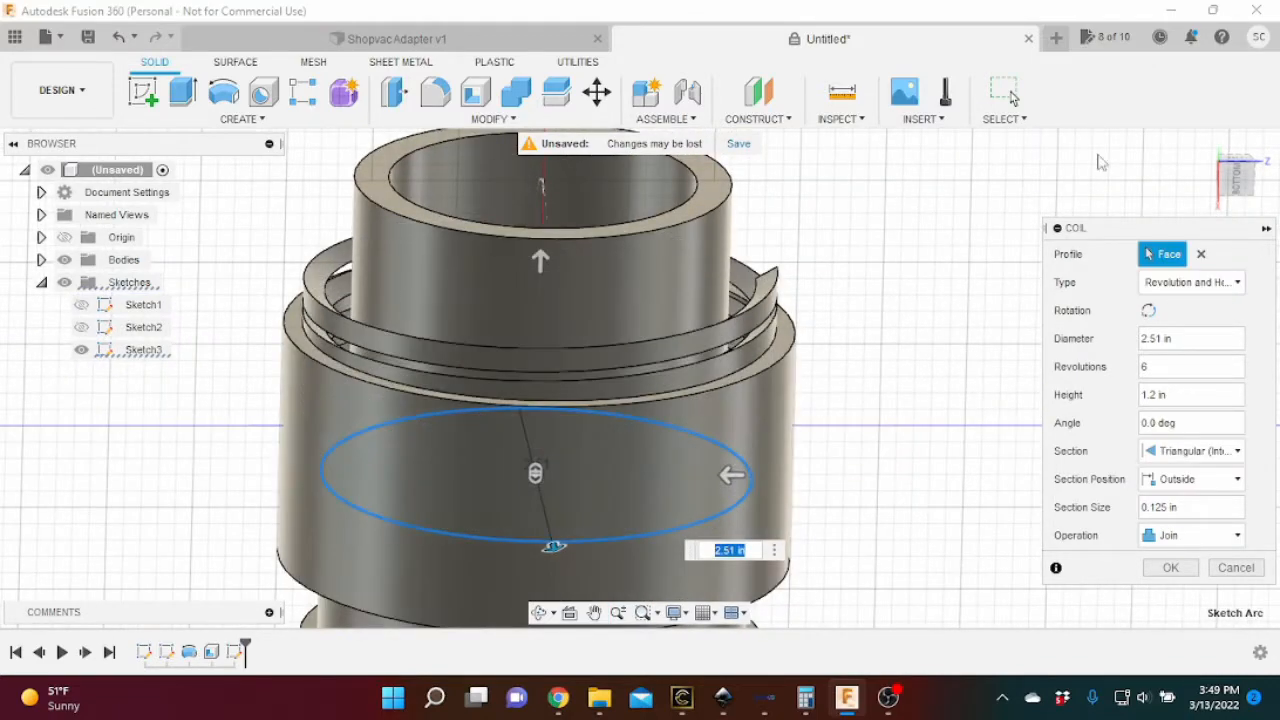
left_click(1240, 182)
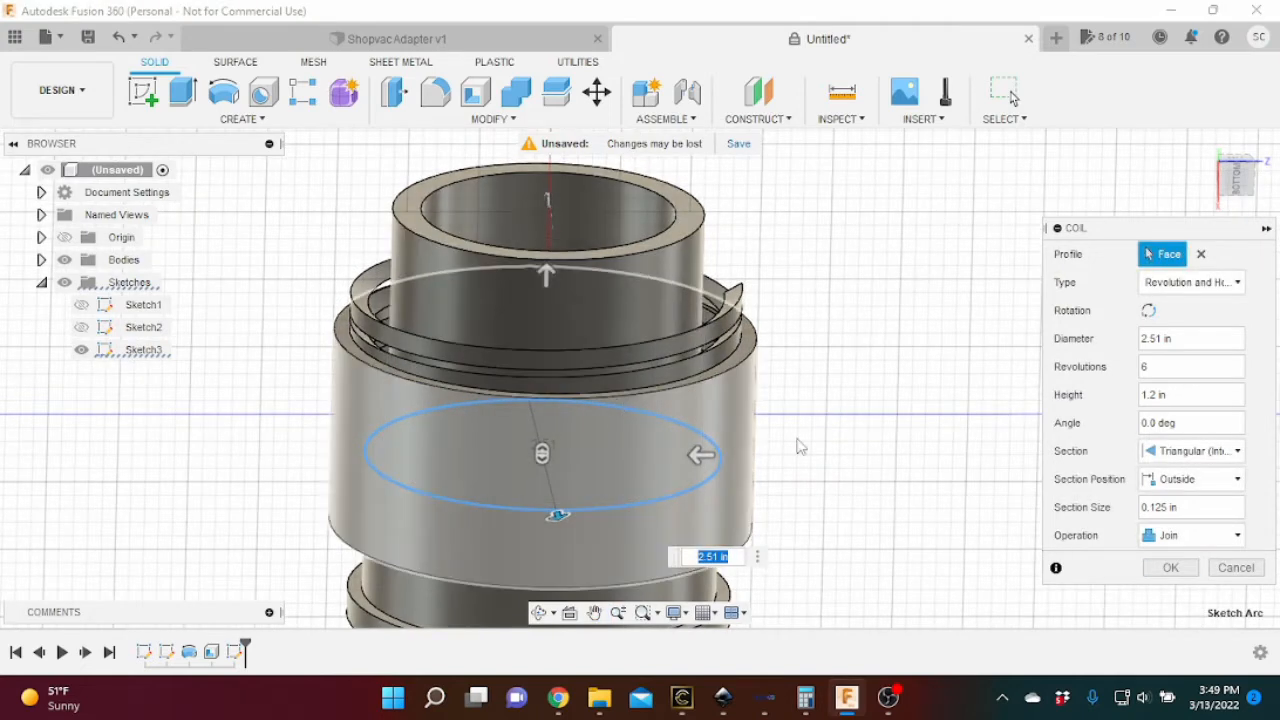
Create the coil thread inside the outer sleeve with the settings already entered.
left_click(1170, 568)
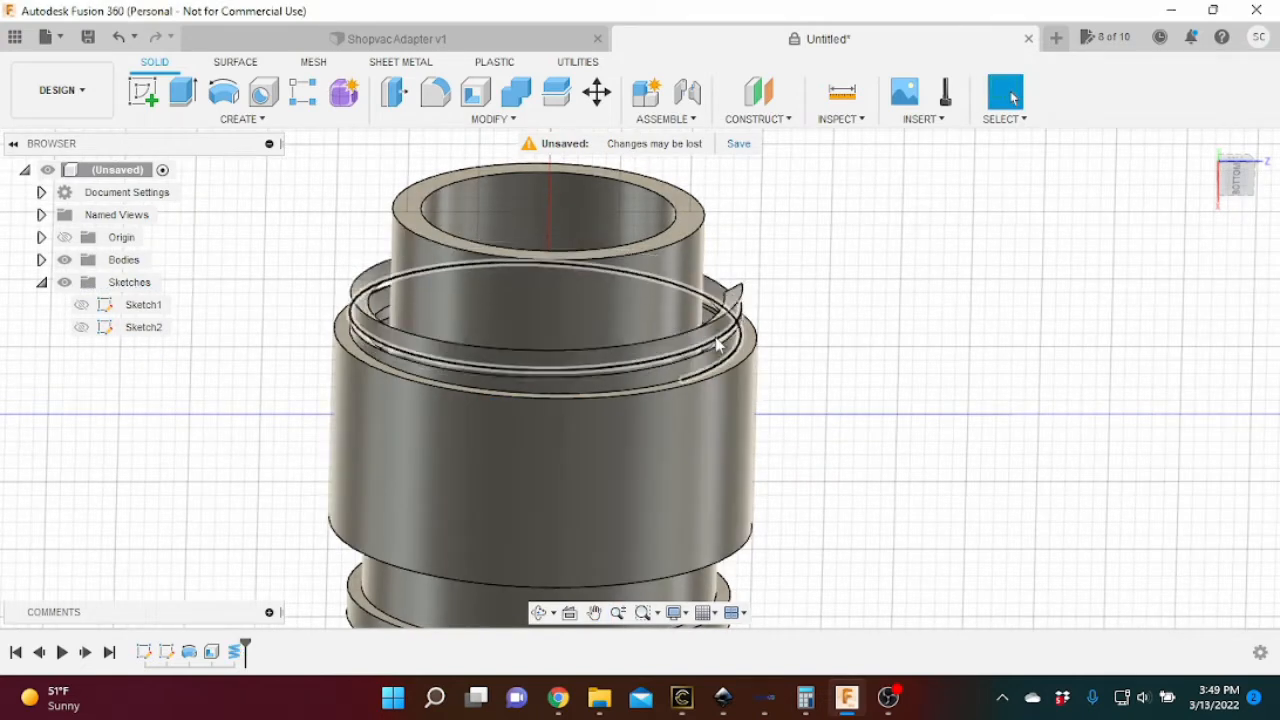
scroll(726, 406, "up", 5)
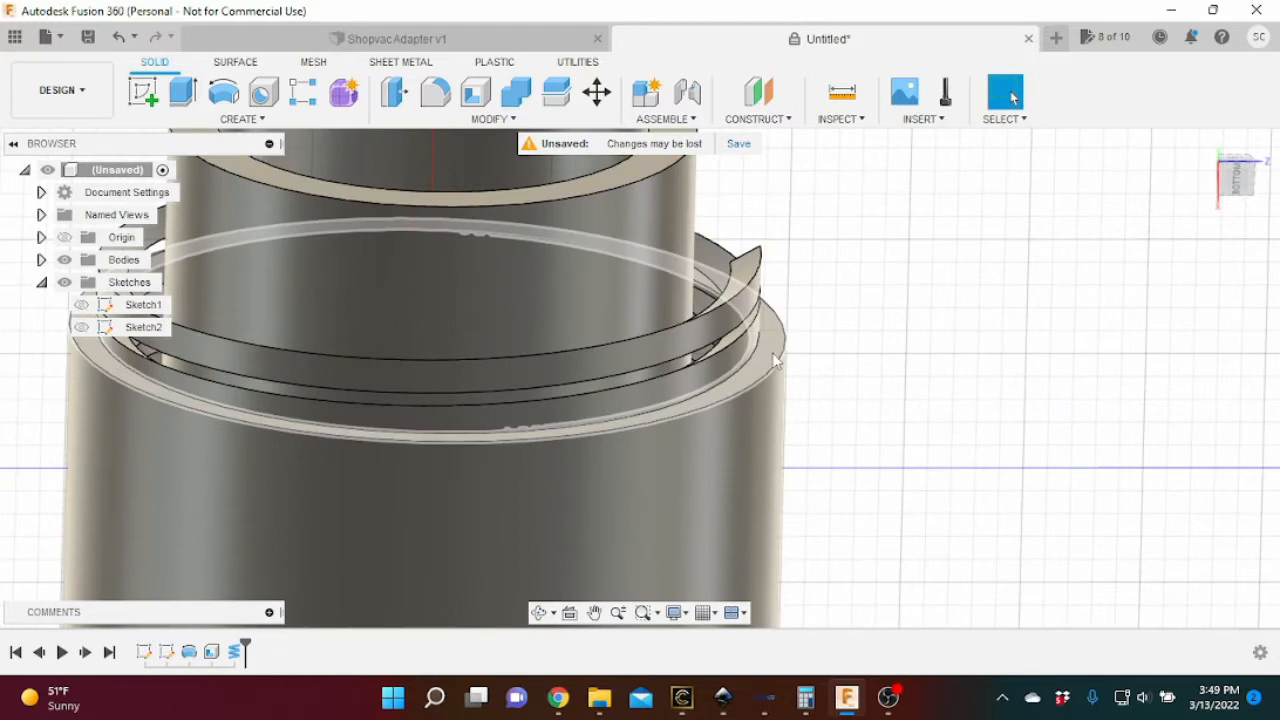
Try to extrude the outer sleeve's rim face 0.35 in toward the open end with the Cut operation.
left_click(775, 360)
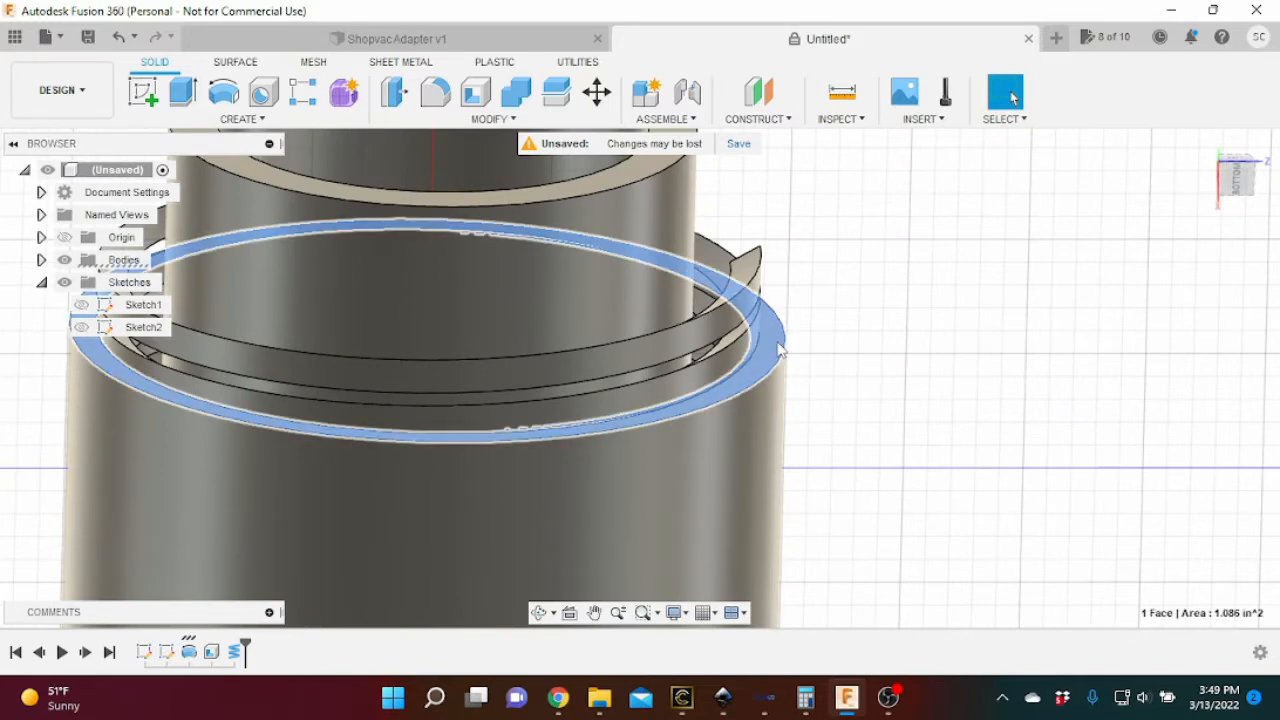
key("e")
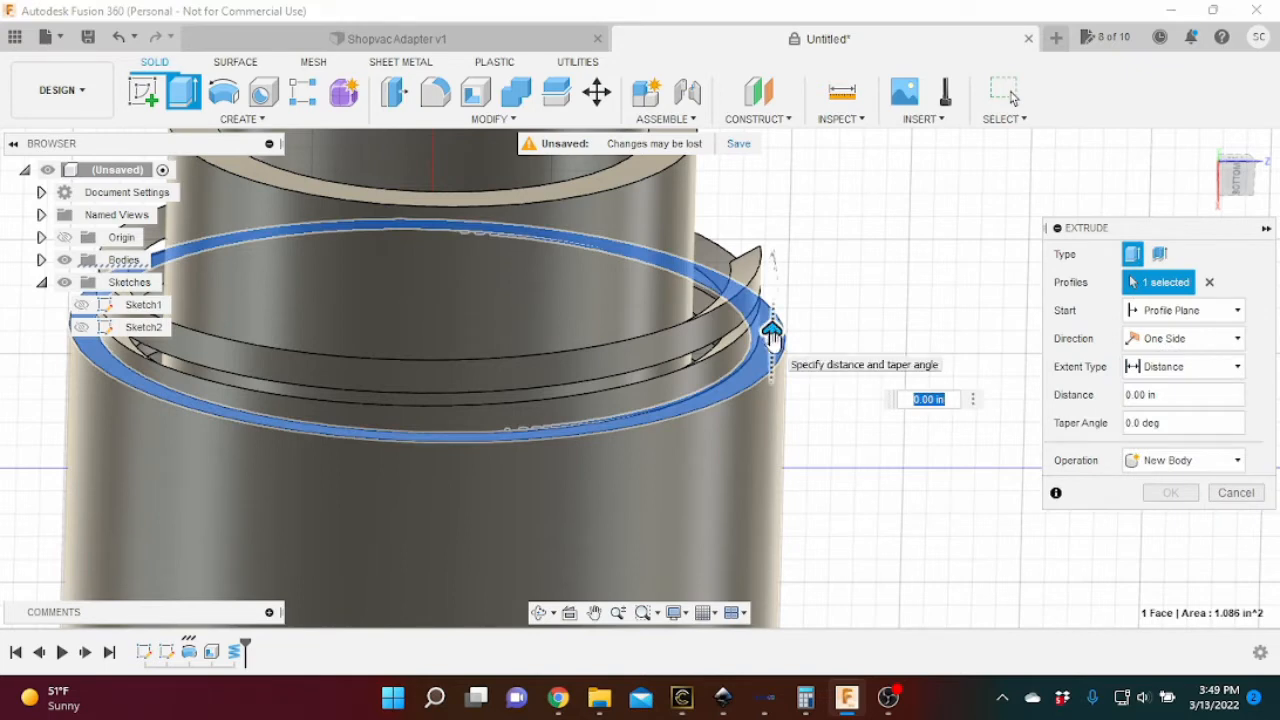
left_click_drag(771, 333, 775, 241)
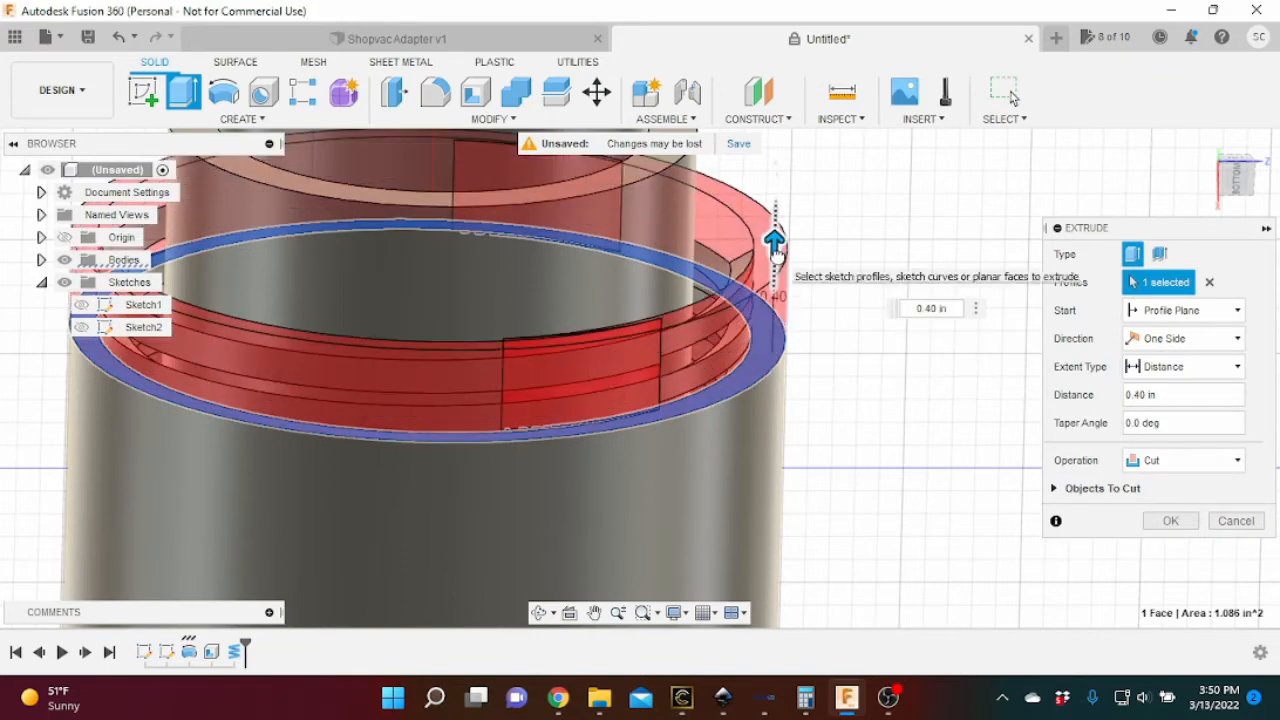
scroll(826, 229, "up", 3)
mouse_move(1233, 183)
left_mouse_down()
mouse_move(1224, 154)
mouse_move(1228, 165)
left_mouse_up()
scroll(655, 256, "down", 1)
middle_click_drag(638, 318, 720, 396)
left_click_drag(785, 262, 786, 280)
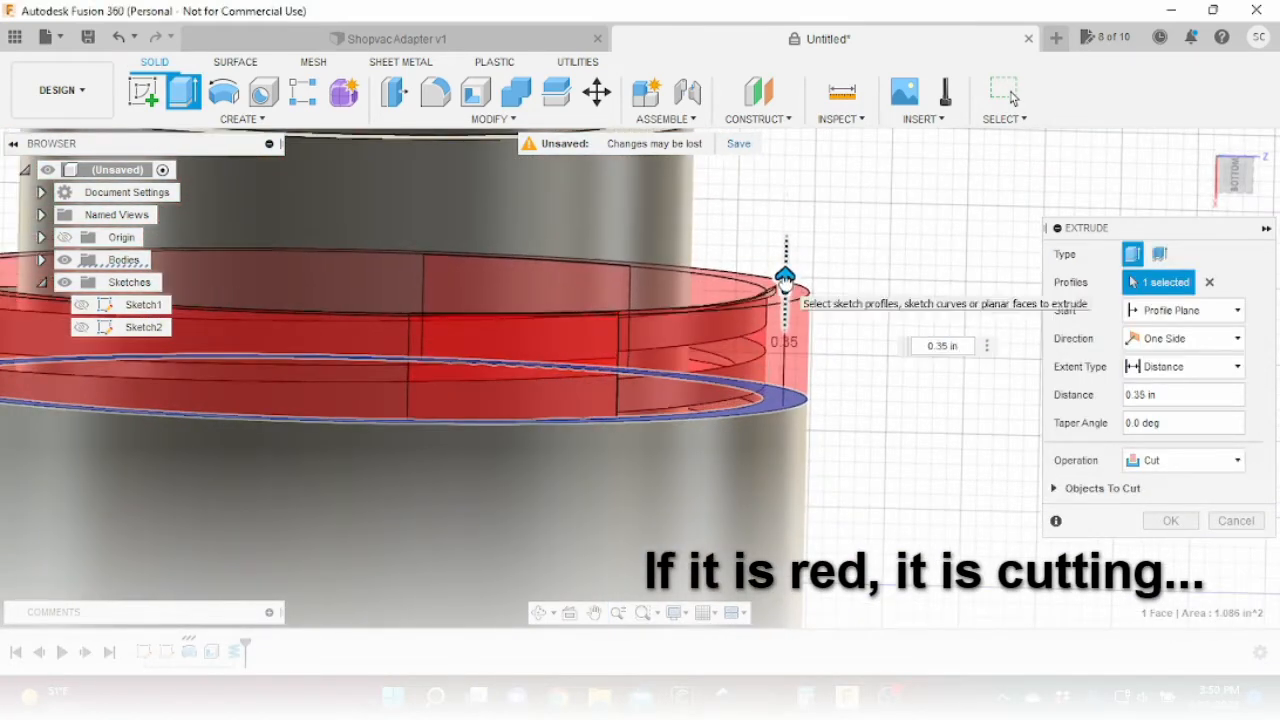
scroll(755, 334, "up", 2)
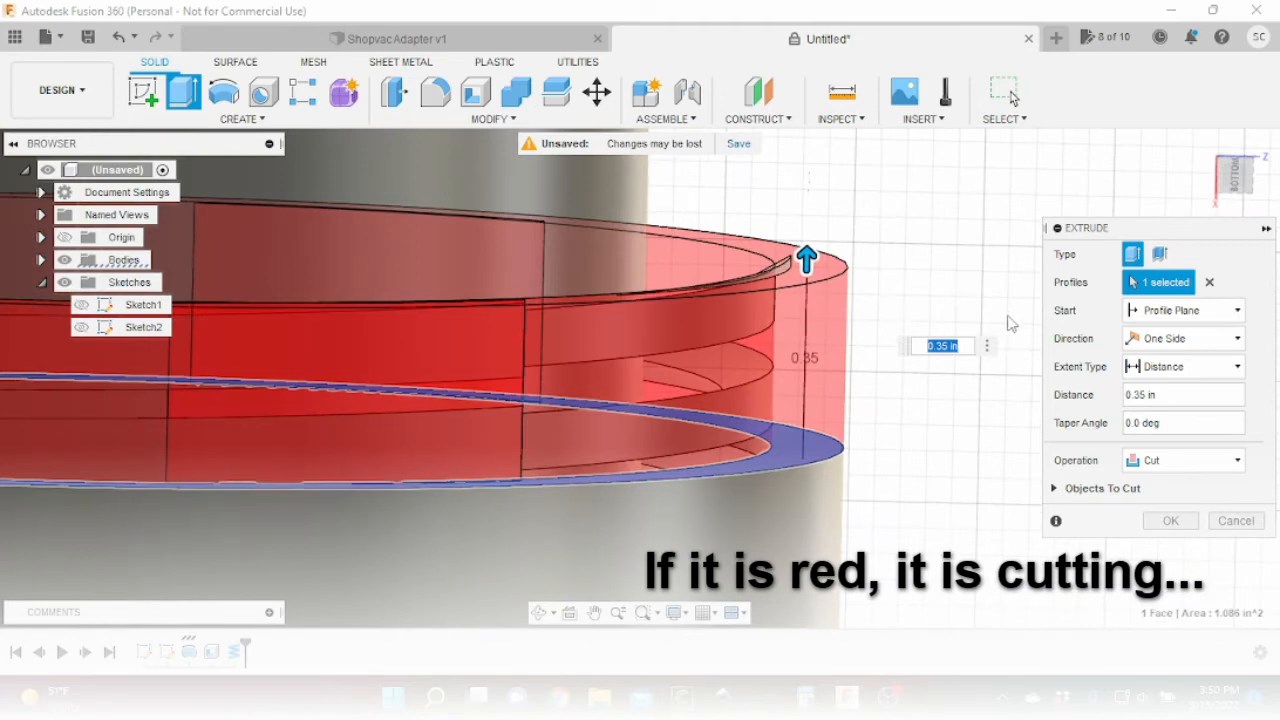
left_click(1171, 521)
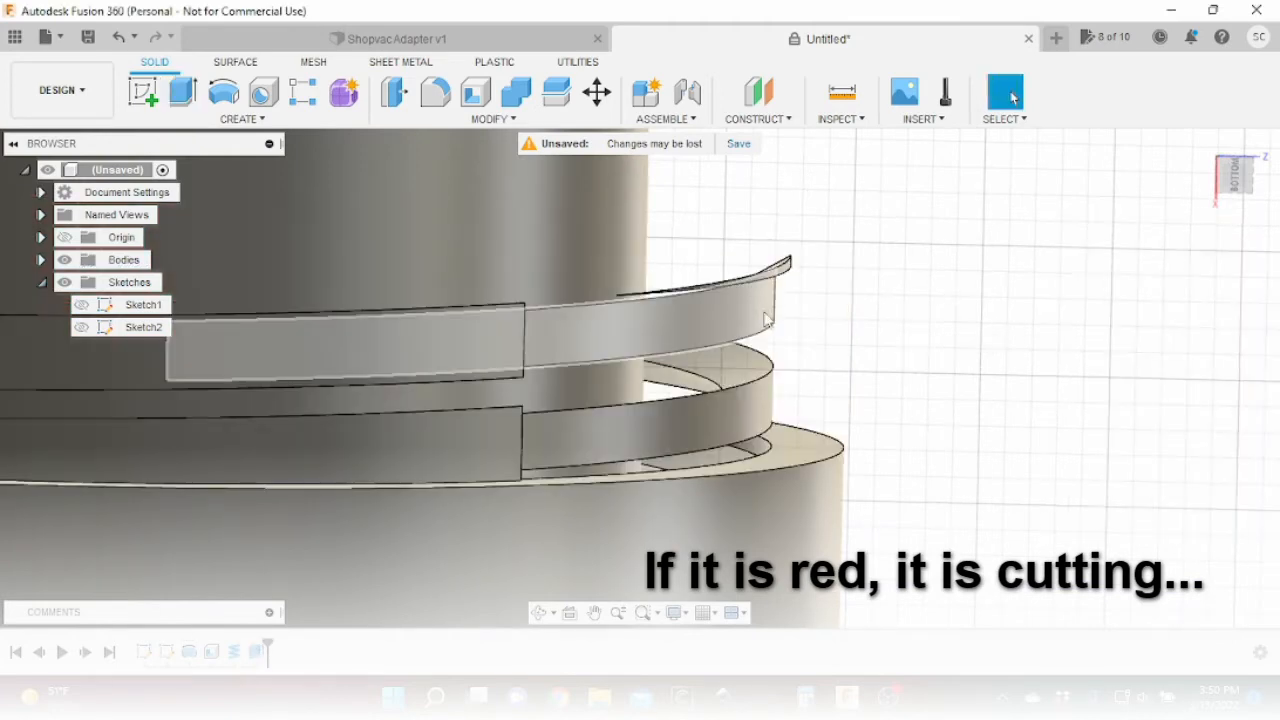
scroll(757, 427, "down", 3)
scroll(757, 427, "down", 2)
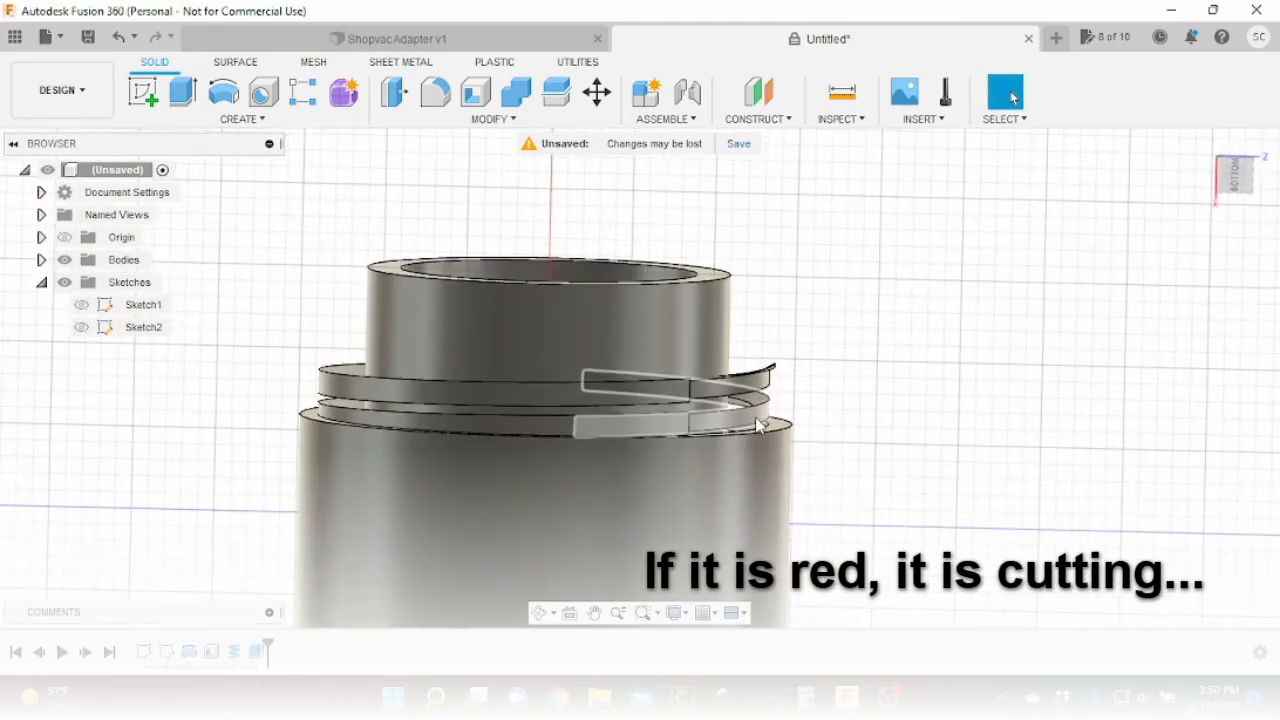
Extrude the outer sleeve's rim face about 0.3 in toward the coil's end with the Join operation.
left_click(780, 433)
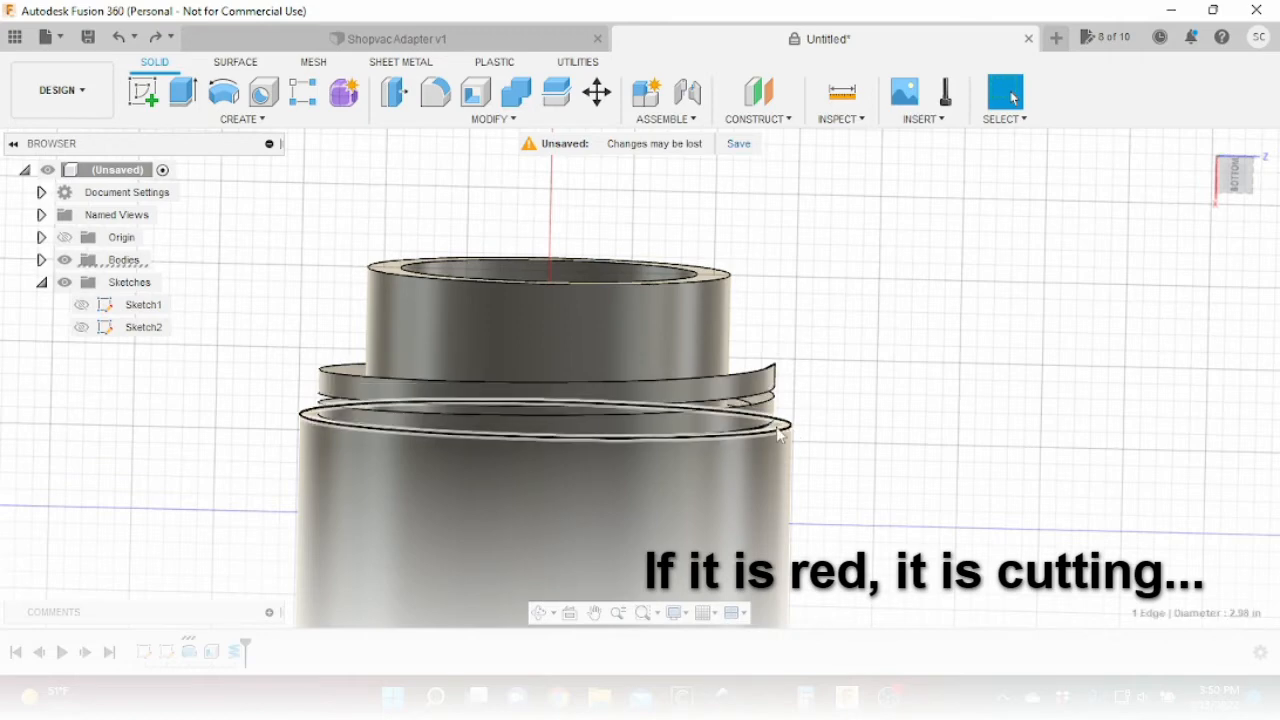
left_click_drag(1234, 180, 1234, 262)
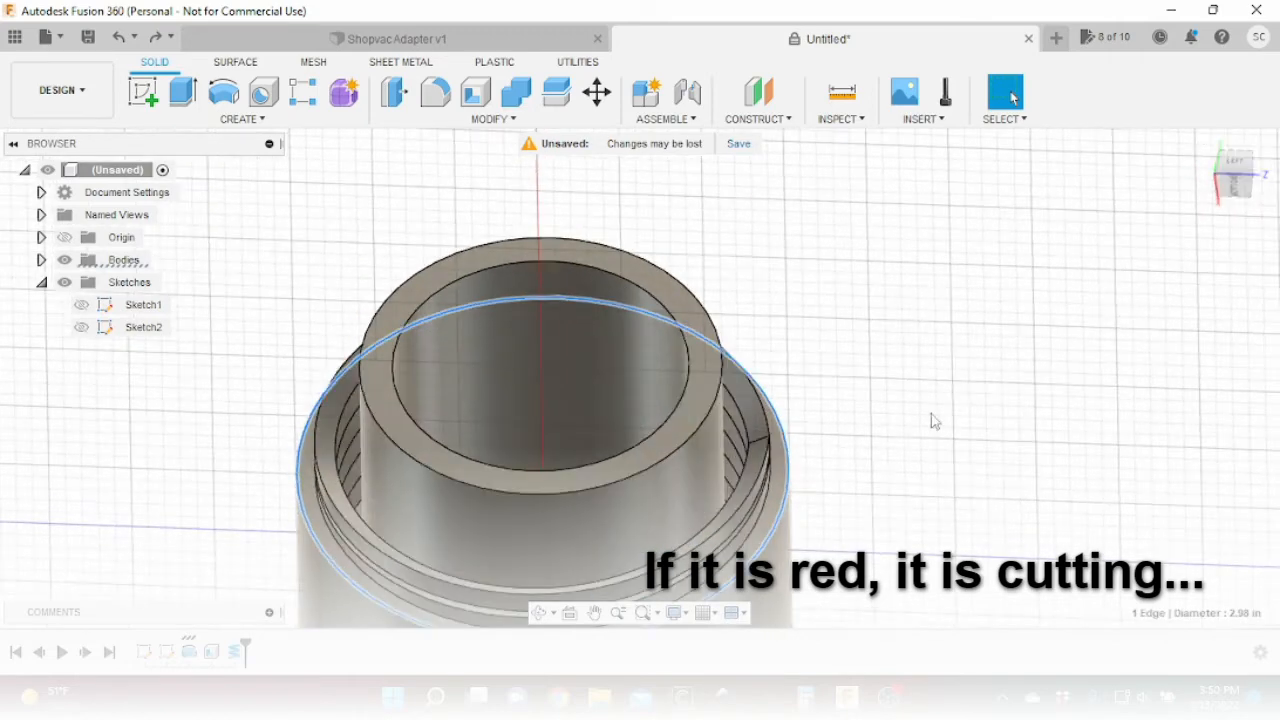
left_click(785, 478)
key("e")
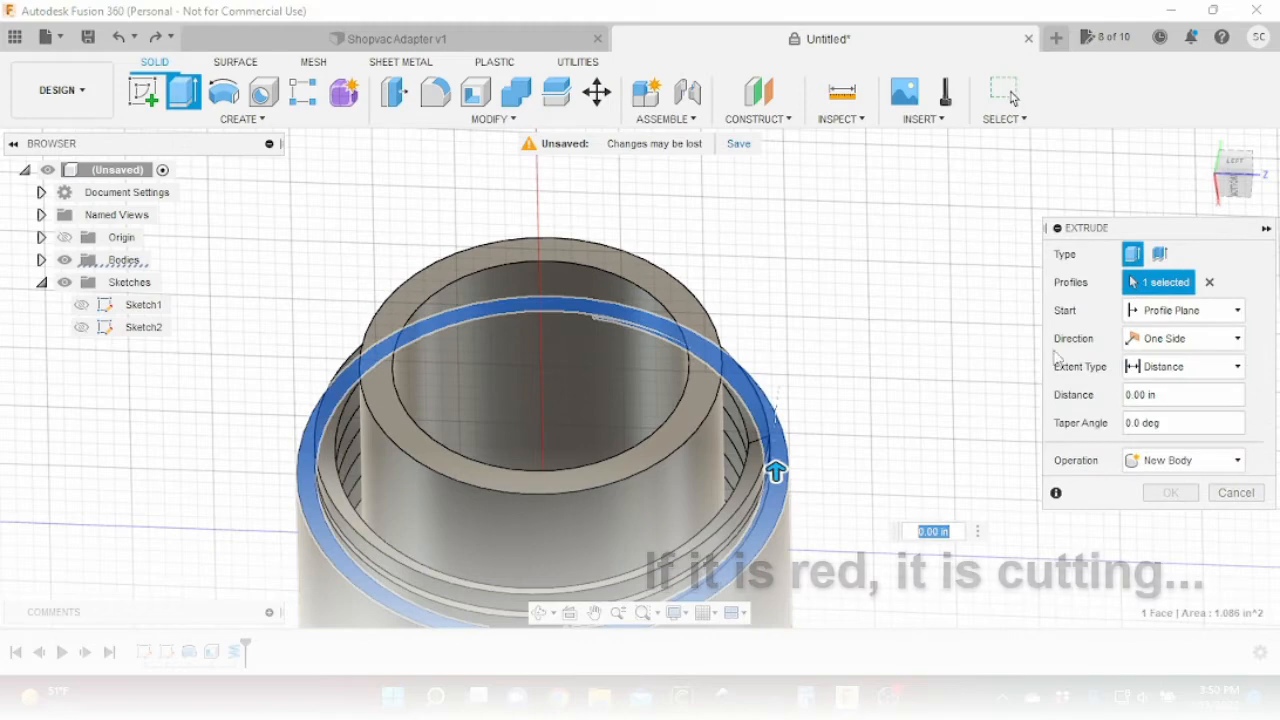
left_click(1240, 195)
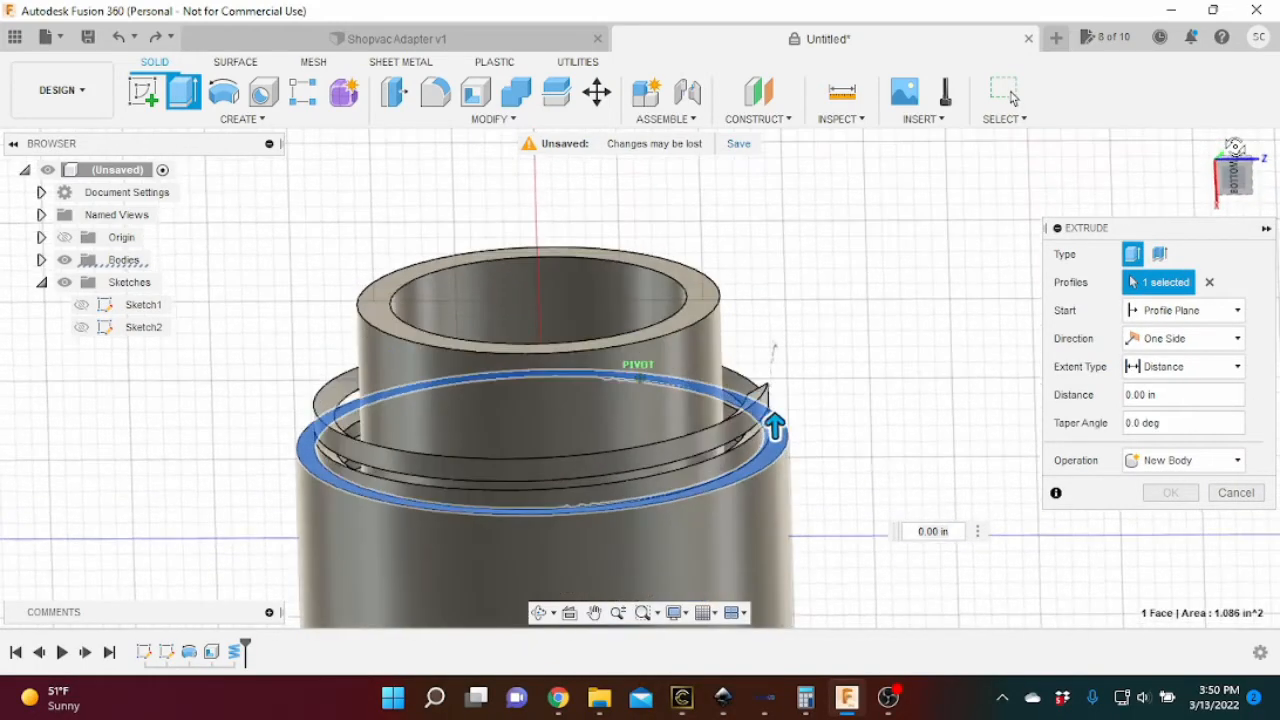
left_click_drag(775, 408, 776, 358)
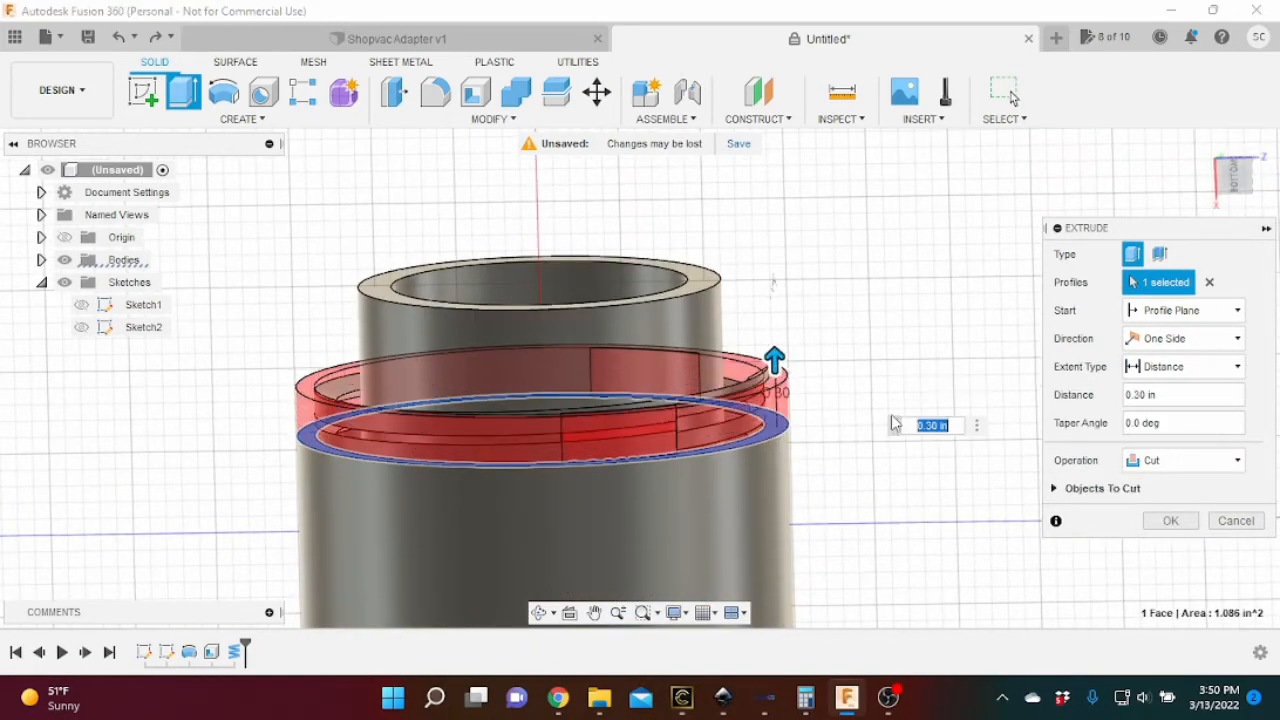
left_click(1175, 461)
left_click(1168, 489)
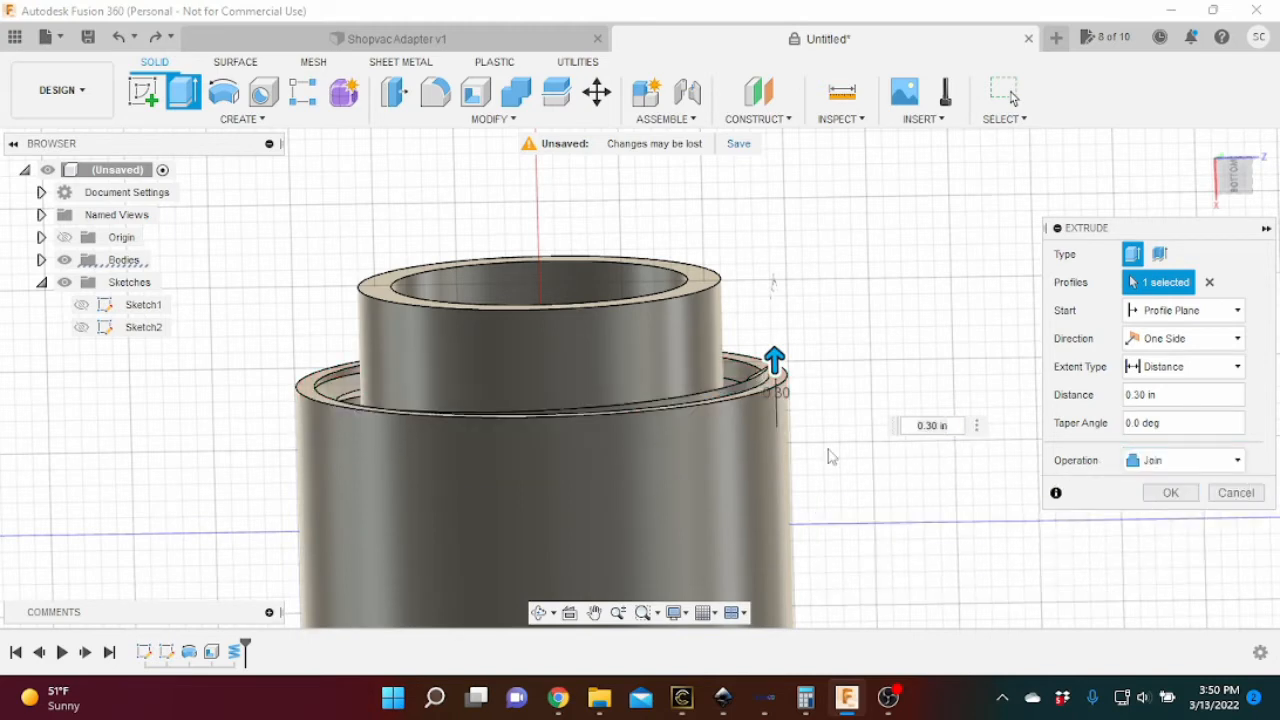
scroll(732, 385, "up", 6)
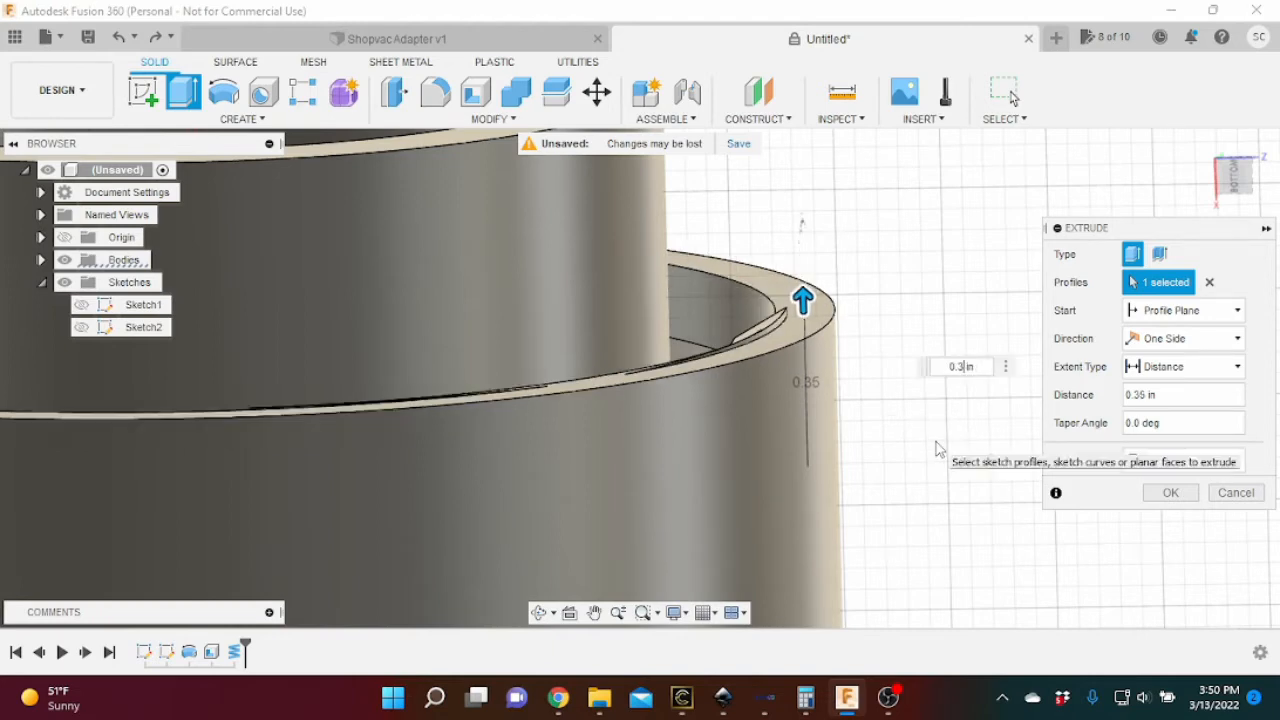
left_click(1168, 494)
Examine how the end of the coil thread meets the extended rim of the outer sleeve.
left_click_drag(1236, 190, 1232, 262)
scroll(606, 425, "down", 2)
scroll(606, 425, "down", 3)
middle_click_drag(416, 456, 568, 368)
mouse_move(1236, 174)
left_mouse_down()
mouse_move(1236, 98)
mouse_move(1236, 111)
left_mouse_up()
scroll(711, 369, "up", 5)
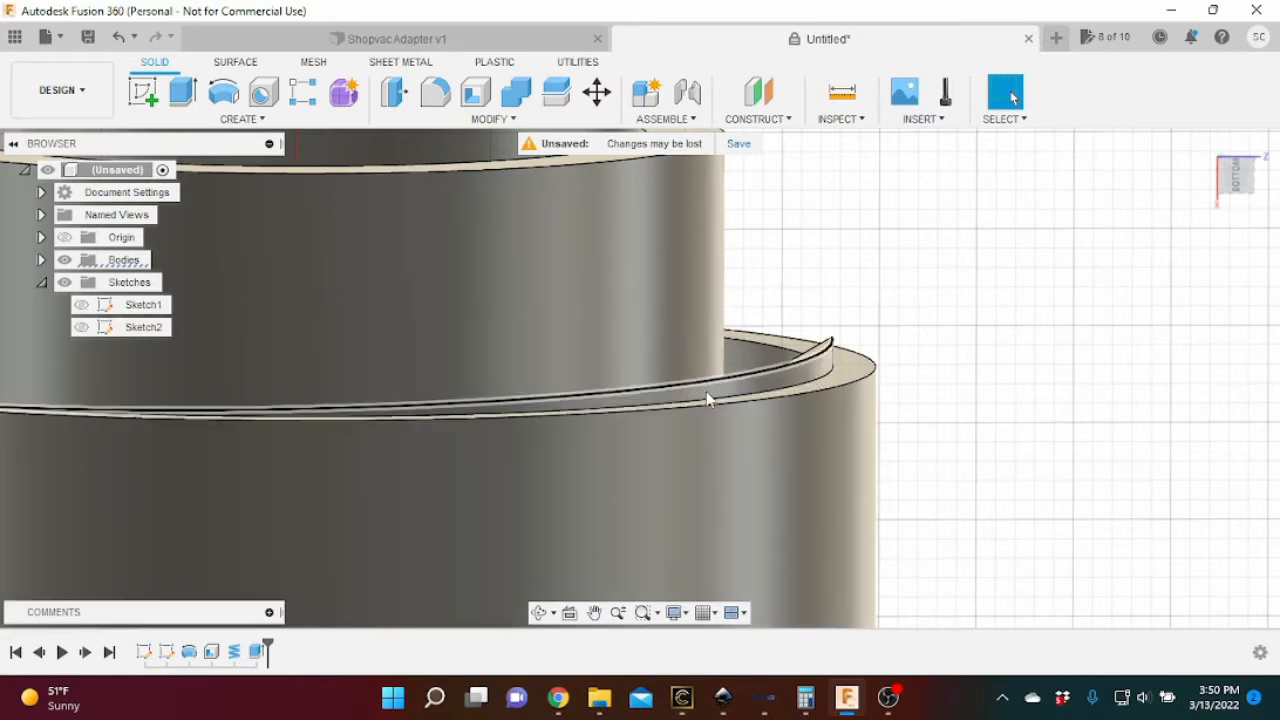
Sketch two origin-centered circles on the sleeve's rim face, one along its inner edge and one in the gap just outside the inner tube.
mouse_move(1235, 182)
left_mouse_down()
mouse_move(1220, 218)
mouse_move(1236, 206)
left_mouse_up()
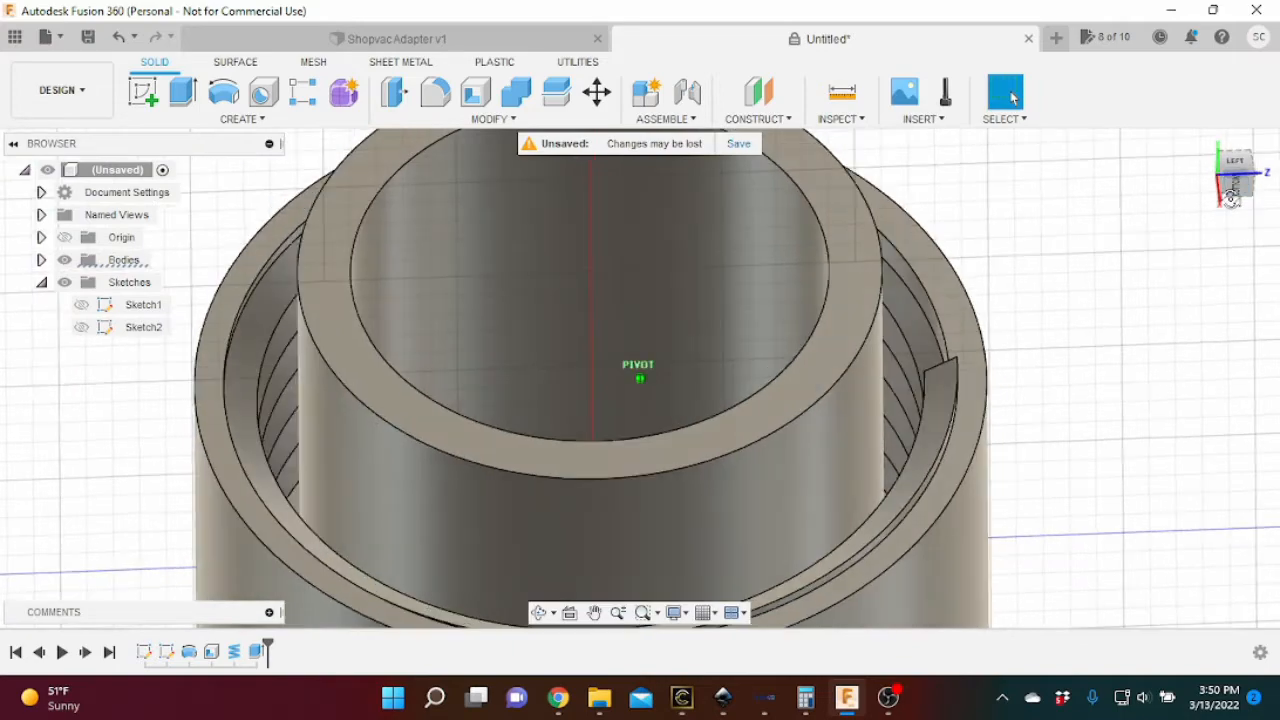
left_click(957, 330)
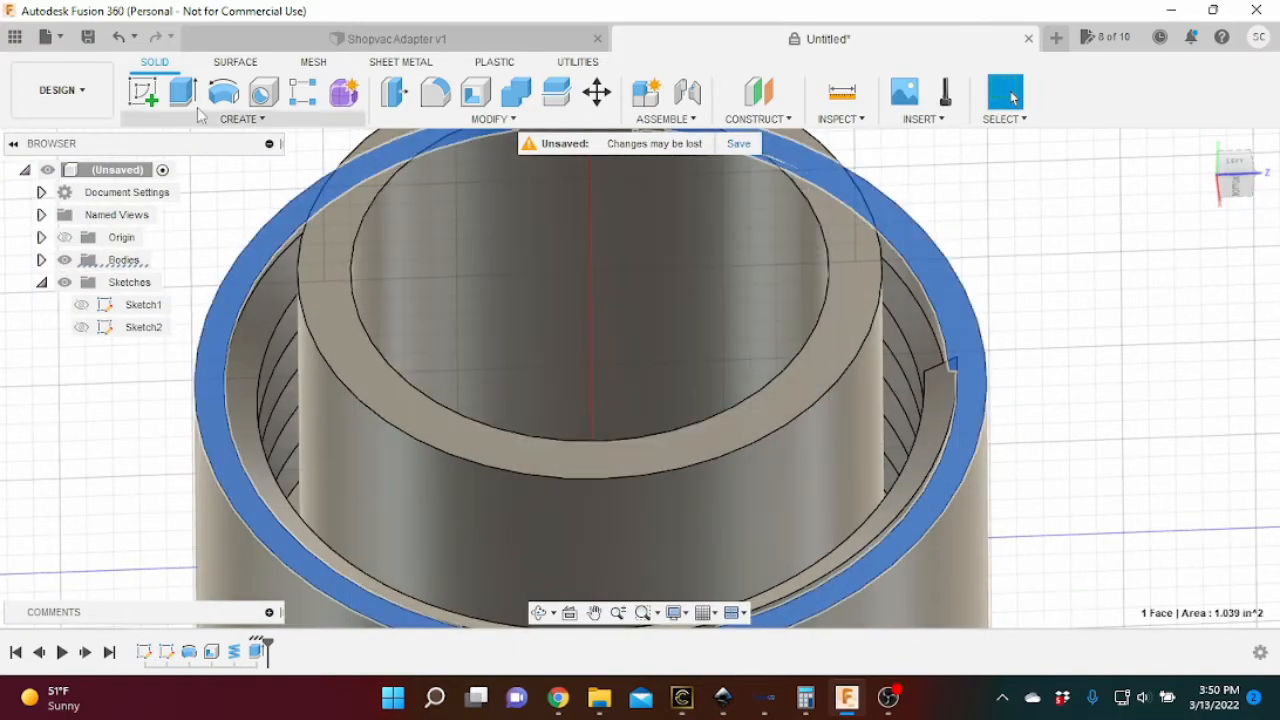
left_click(143, 92)
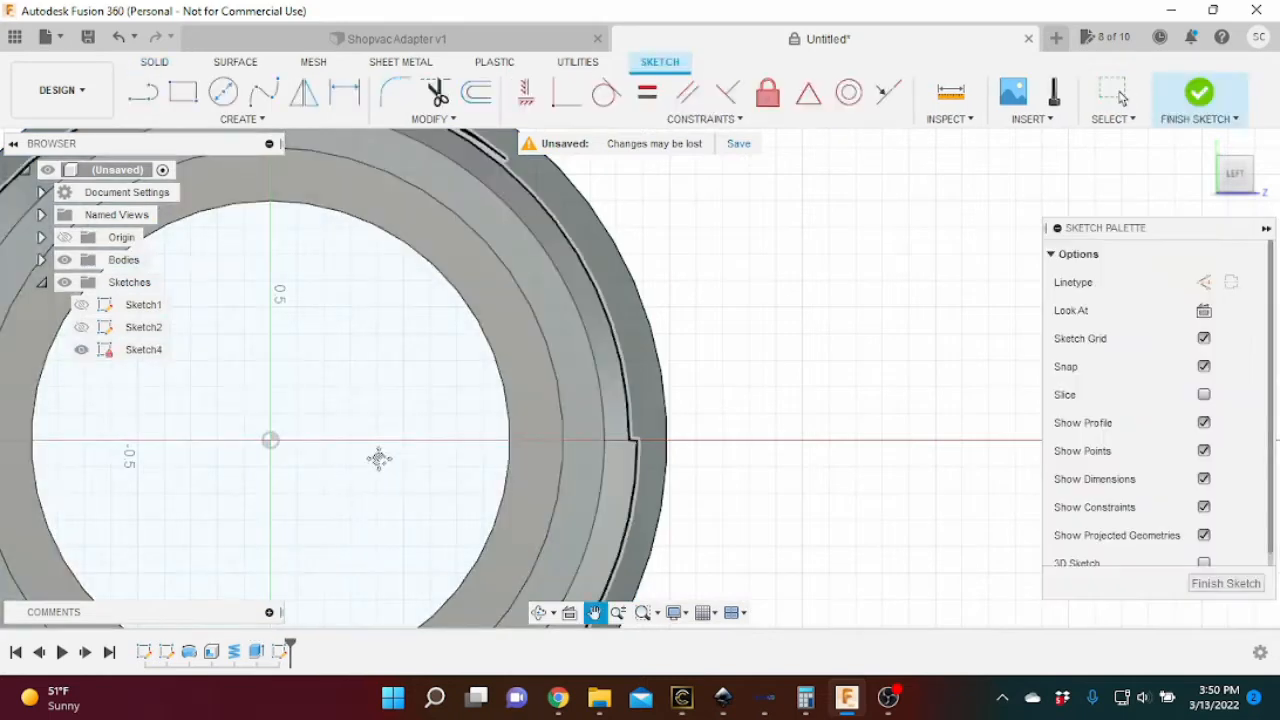
left_click(224, 95)
left_click(452, 380)
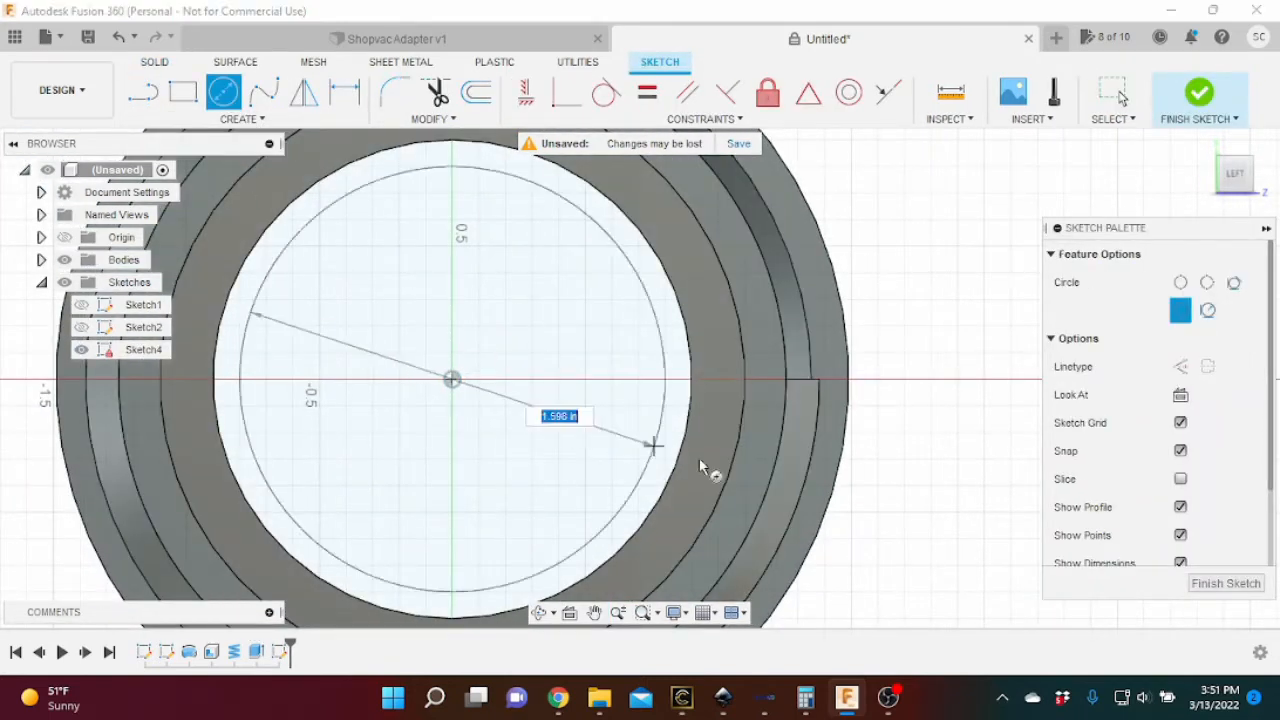
left_click(817, 397)
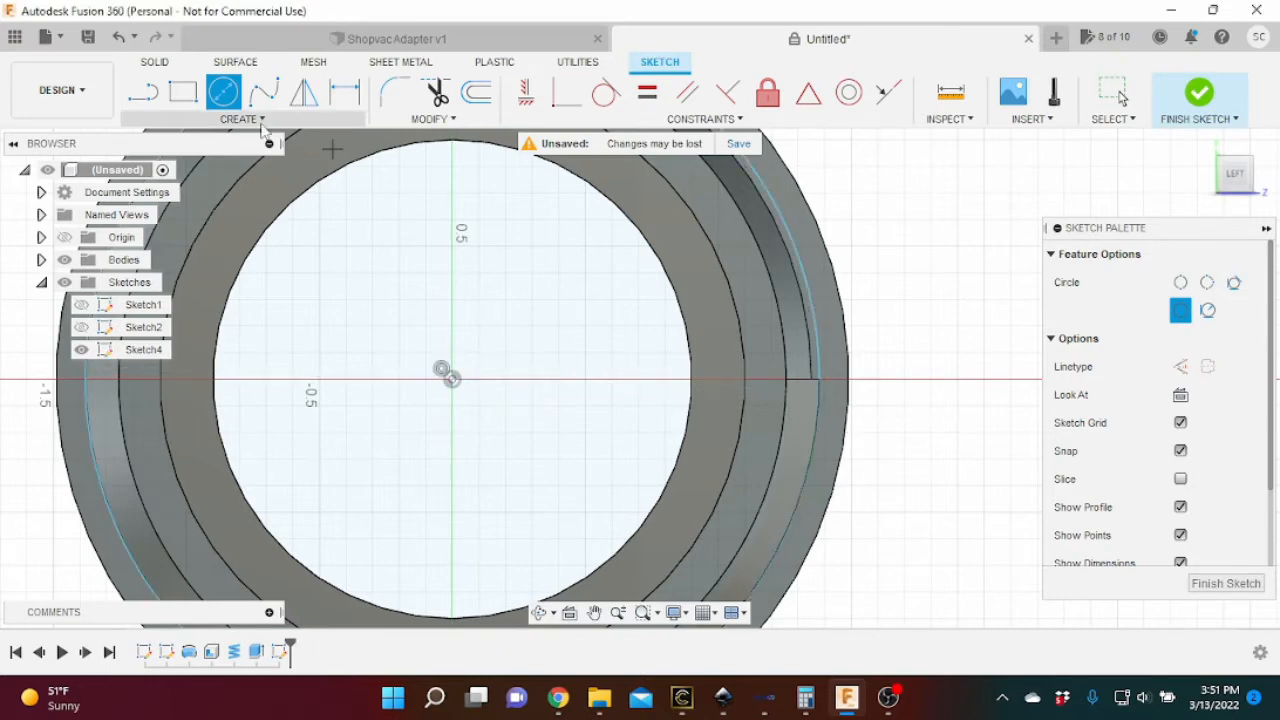
left_click(452, 380)
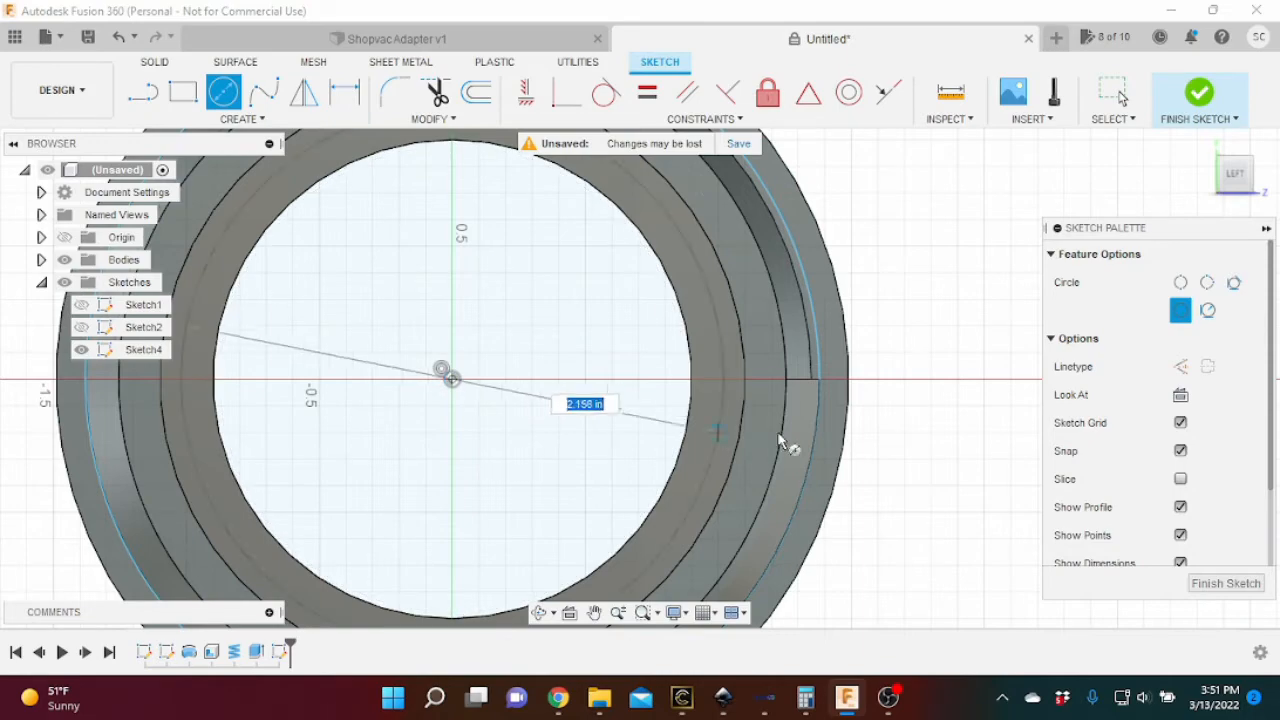
left_click(769, 437)
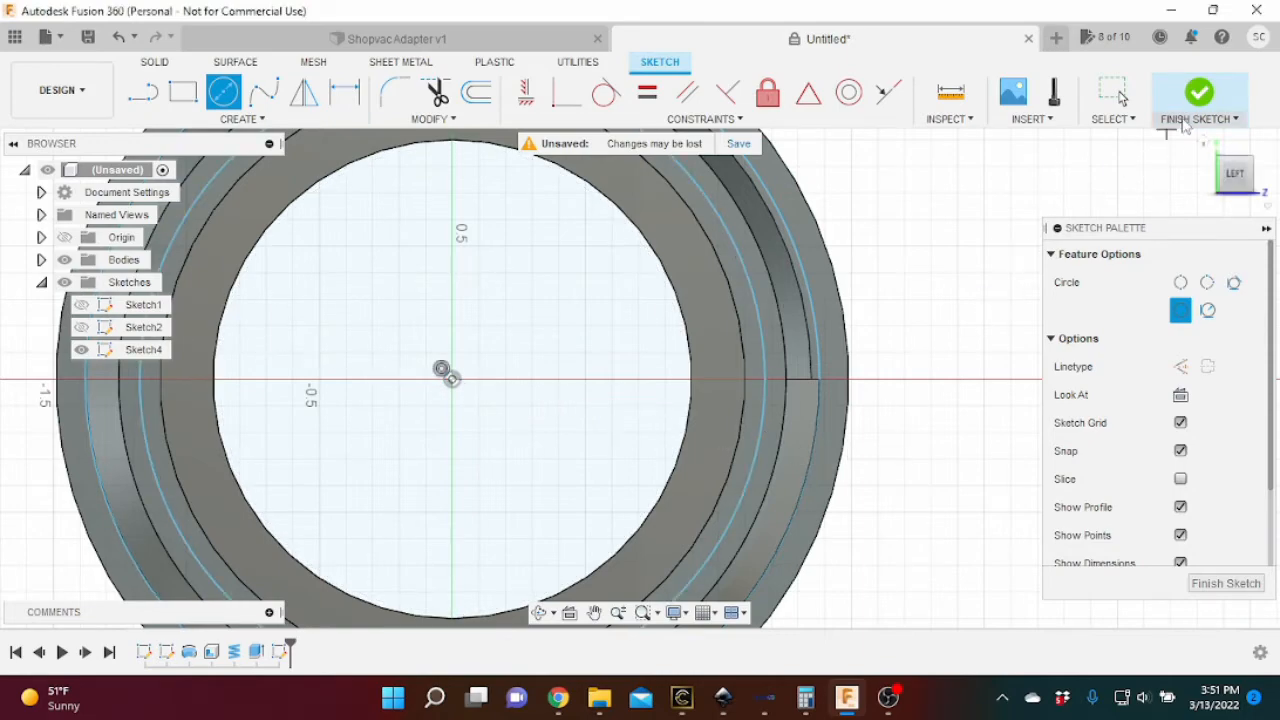
left_click(1199, 92)
Extrude the ring between the two circles 0.20 in outward as a Cut to trim the coil protruding above the rim.
left_click(911, 426)
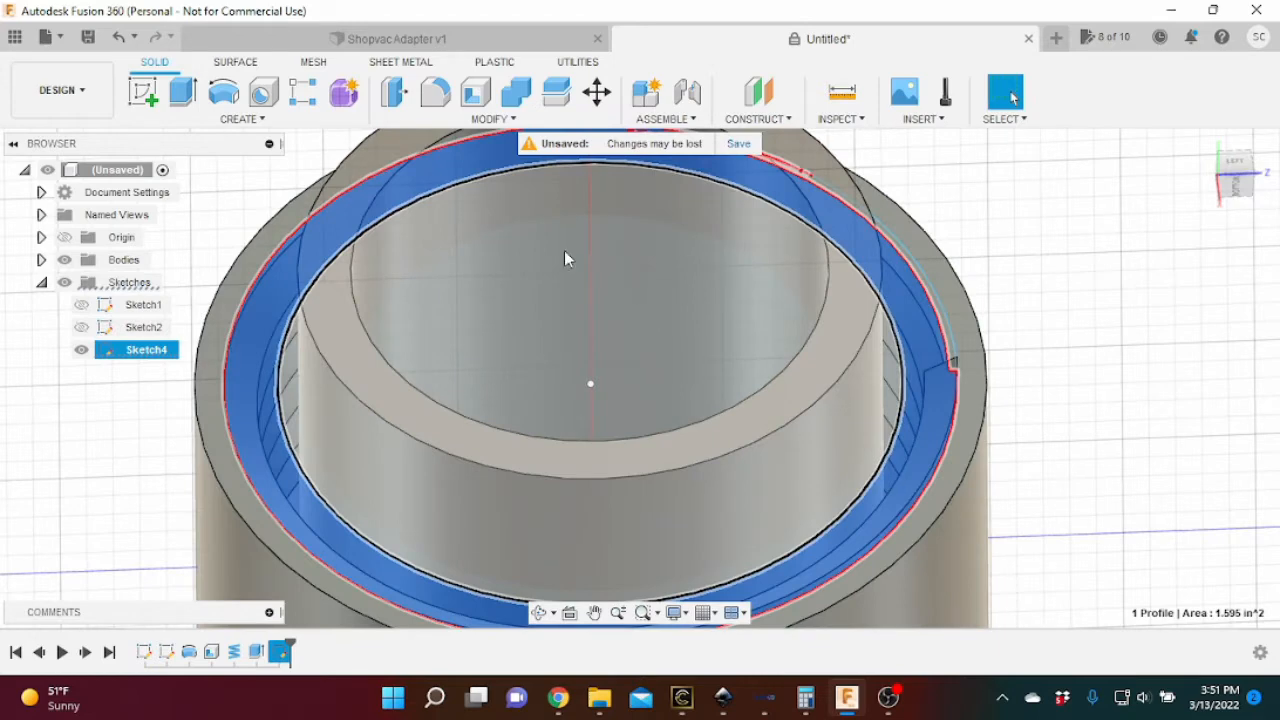
key("e")
scroll(463, 368, "down", 2)
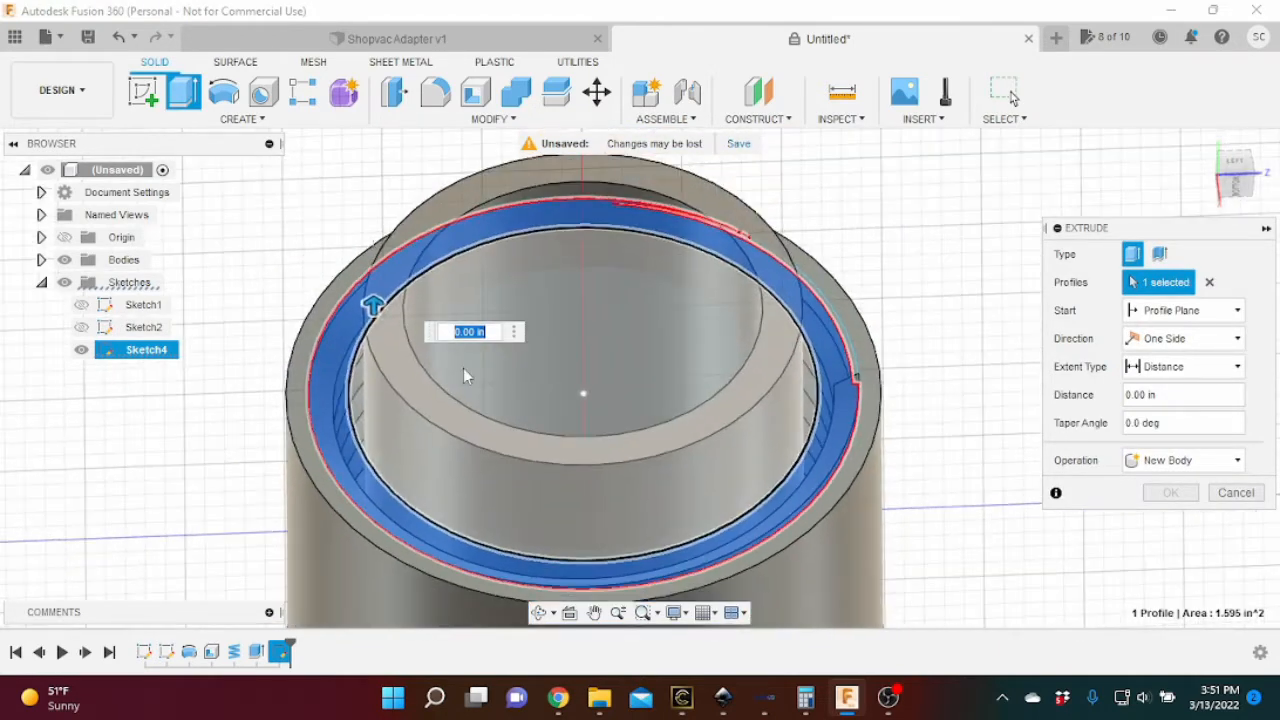
left_click_drag(373, 305, 376, 277)
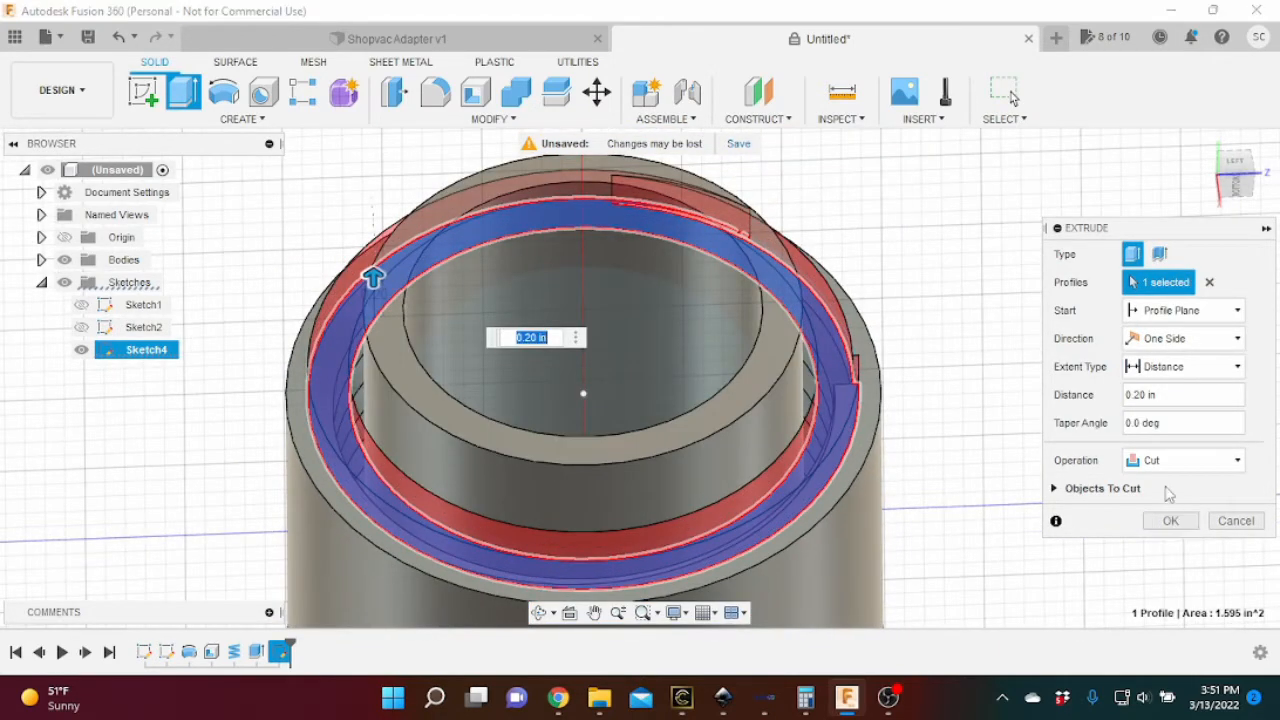
left_click_drag(1238, 182, 1240, 172)
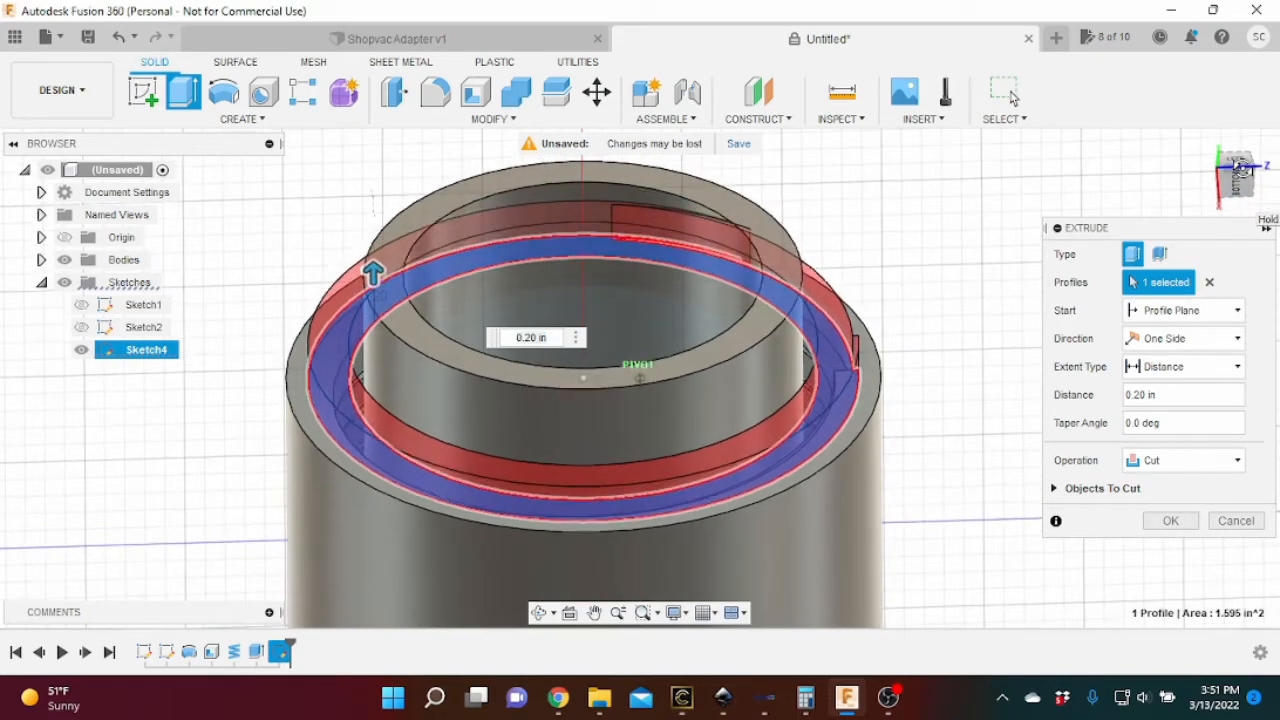
left_click(1171, 520)
Examine the adapter from several sides, including the trimmed thread end, the inner tube's edges and the stepped opposite end.
scroll(865, 407, "up", 5)
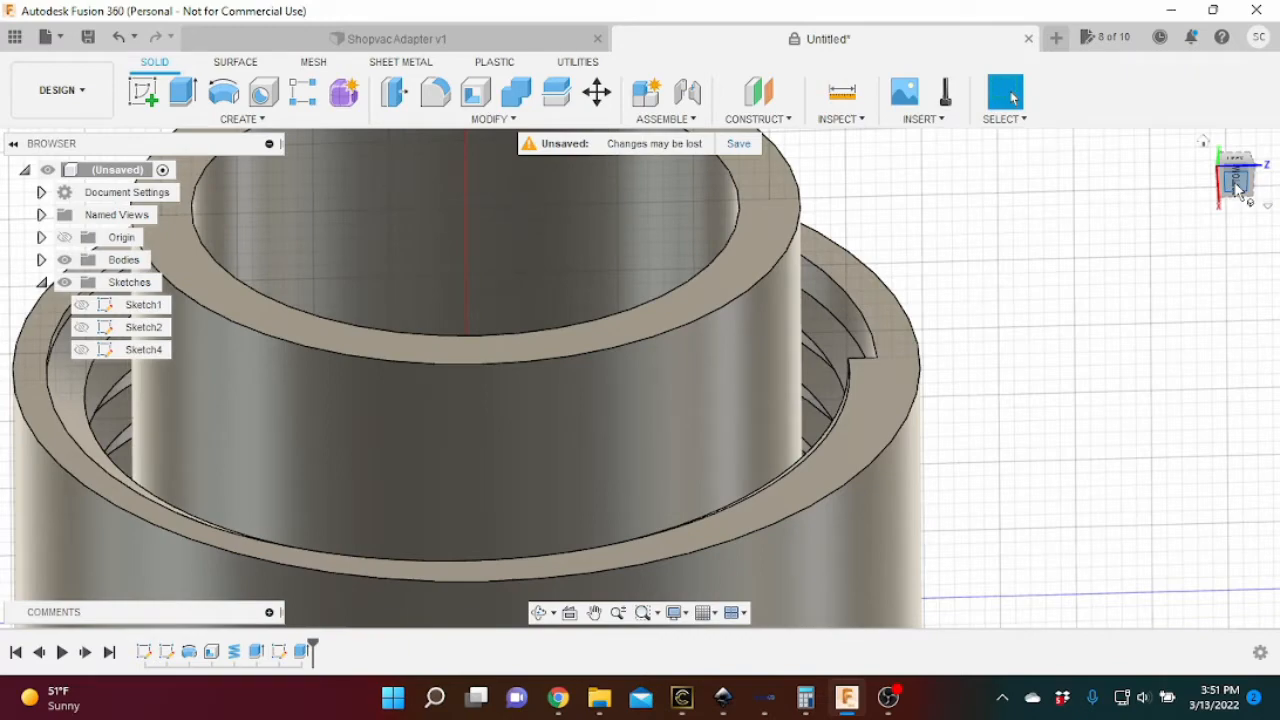
left_click(1238, 185)
scroll(545, 385, "down", 5)
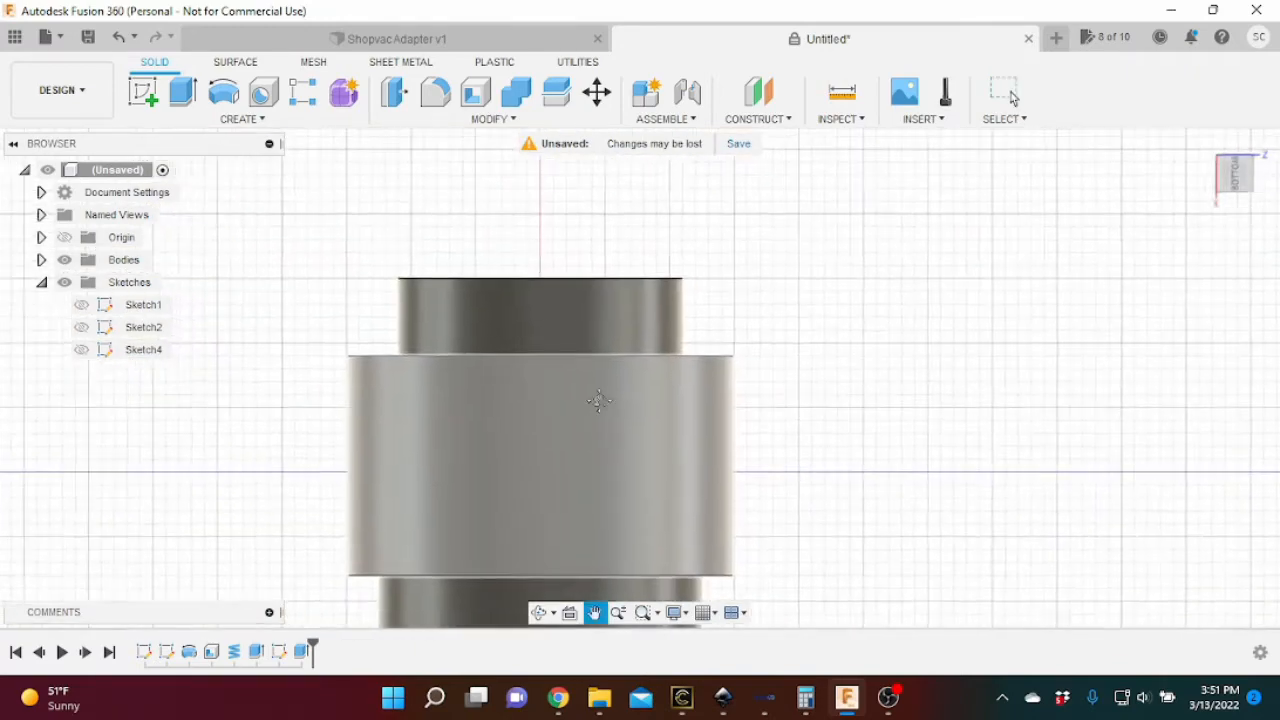
middle_click_drag(599, 401, 662, 366)
left_click_drag(1235, 175, 1208, 228)
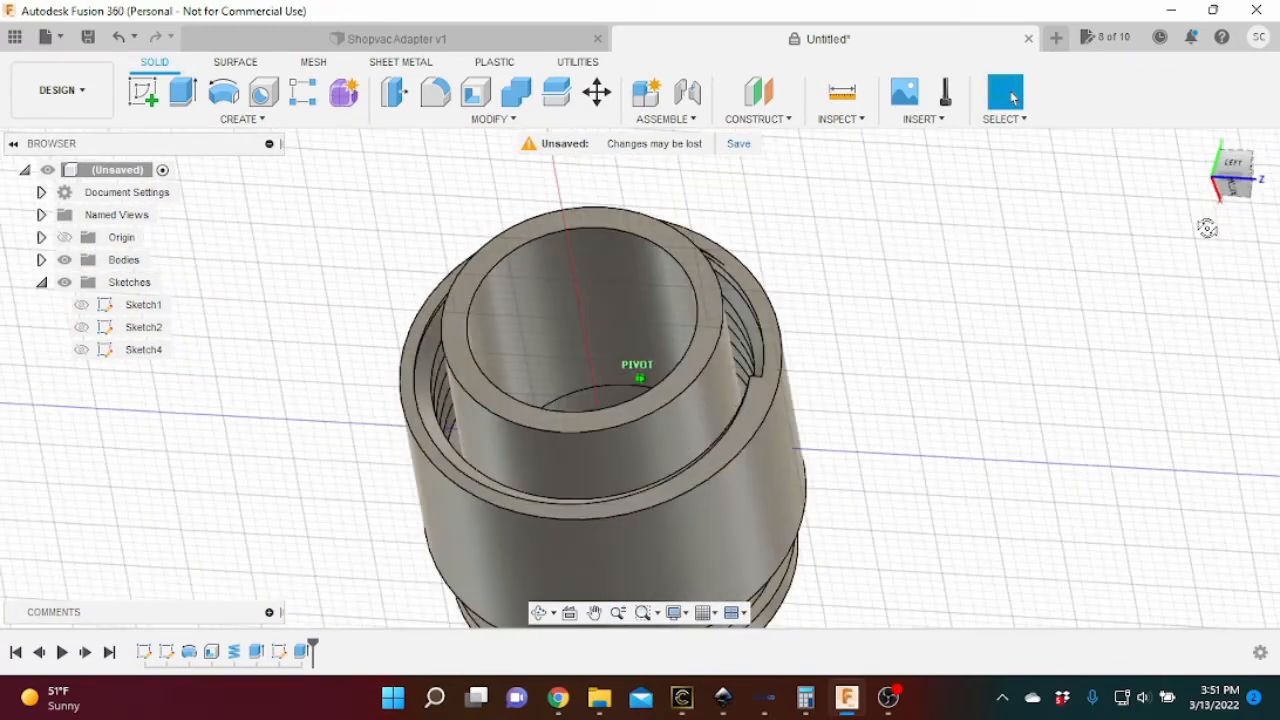
scroll(1167, 260, "down", 3)
left_click_drag(1199, 171, 1228, 172)
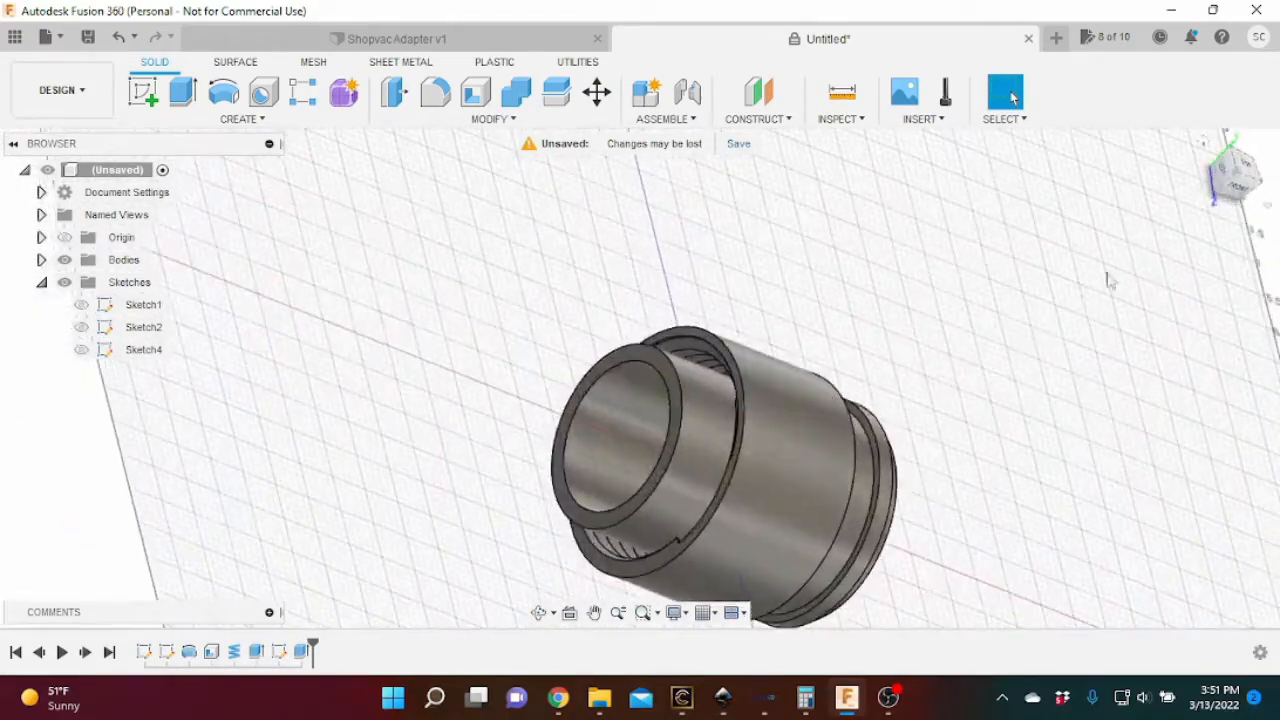
scroll(1017, 341, "down", 2)
middle_click_drag(1080, 357, 903, 336)
scroll(817, 388, "up", 3)
scroll(813, 386, "up", 1)
middle_click_drag(797, 377, 908, 322)
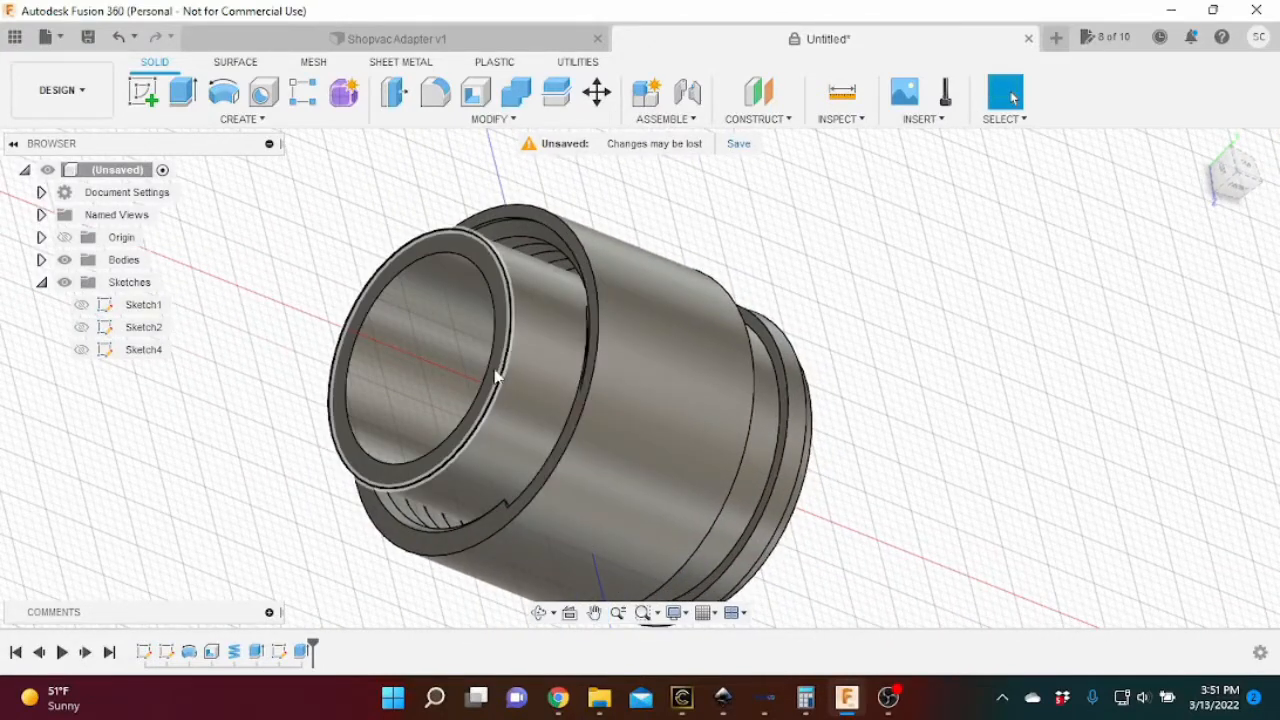
left_click(487, 373)
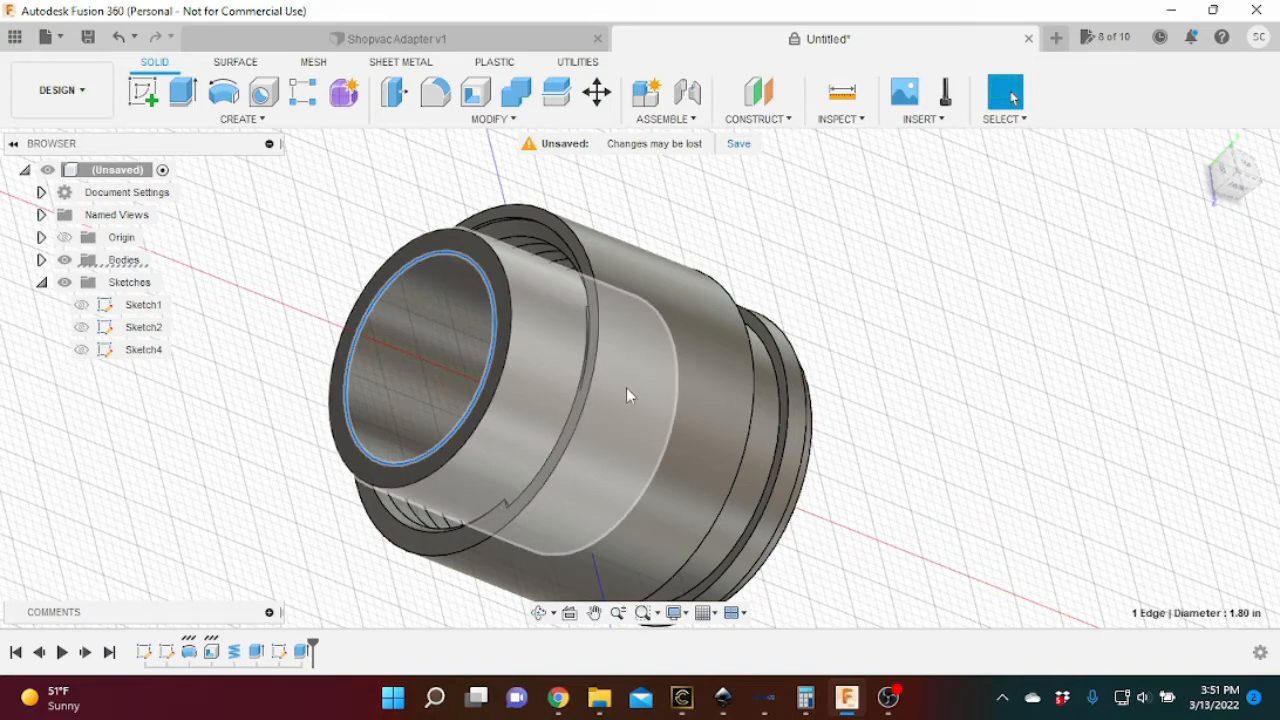
left_click_drag(1241, 166, 1185, 186)
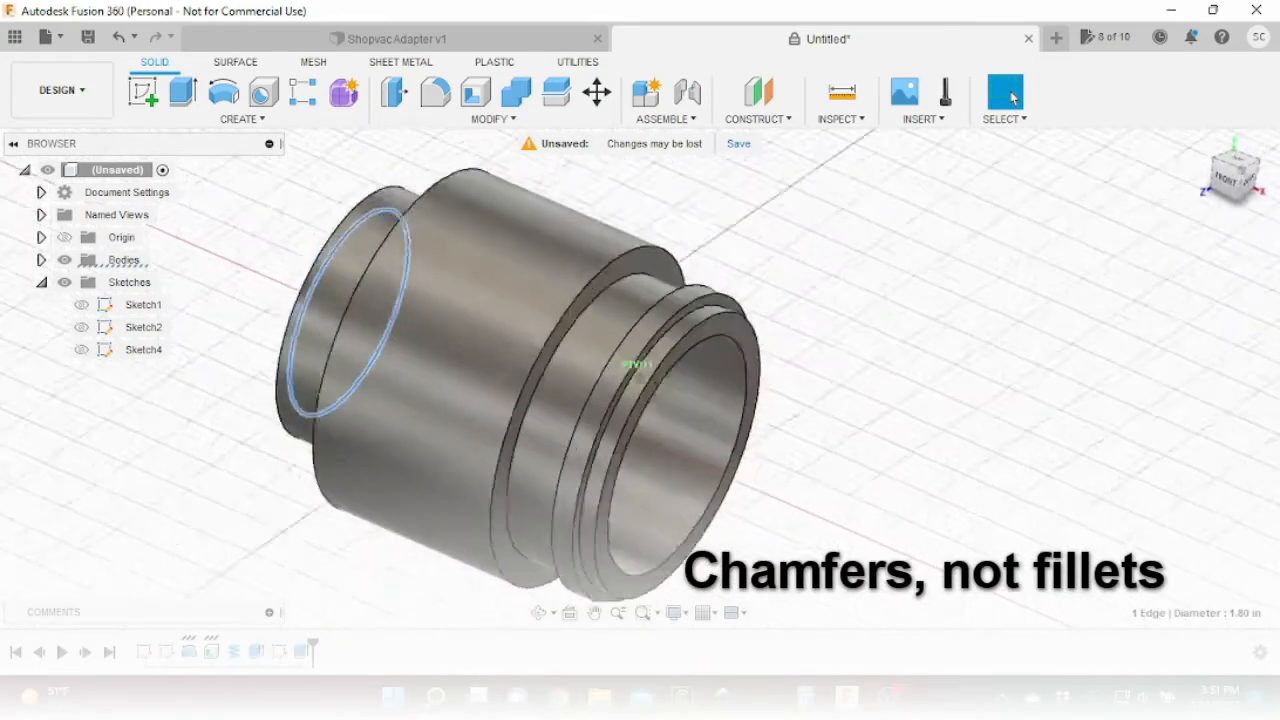
Chamfer the adapter's two inner bore edges, one at the inner tube's end and one at the stepped end's opening.
left_click(747, 405)
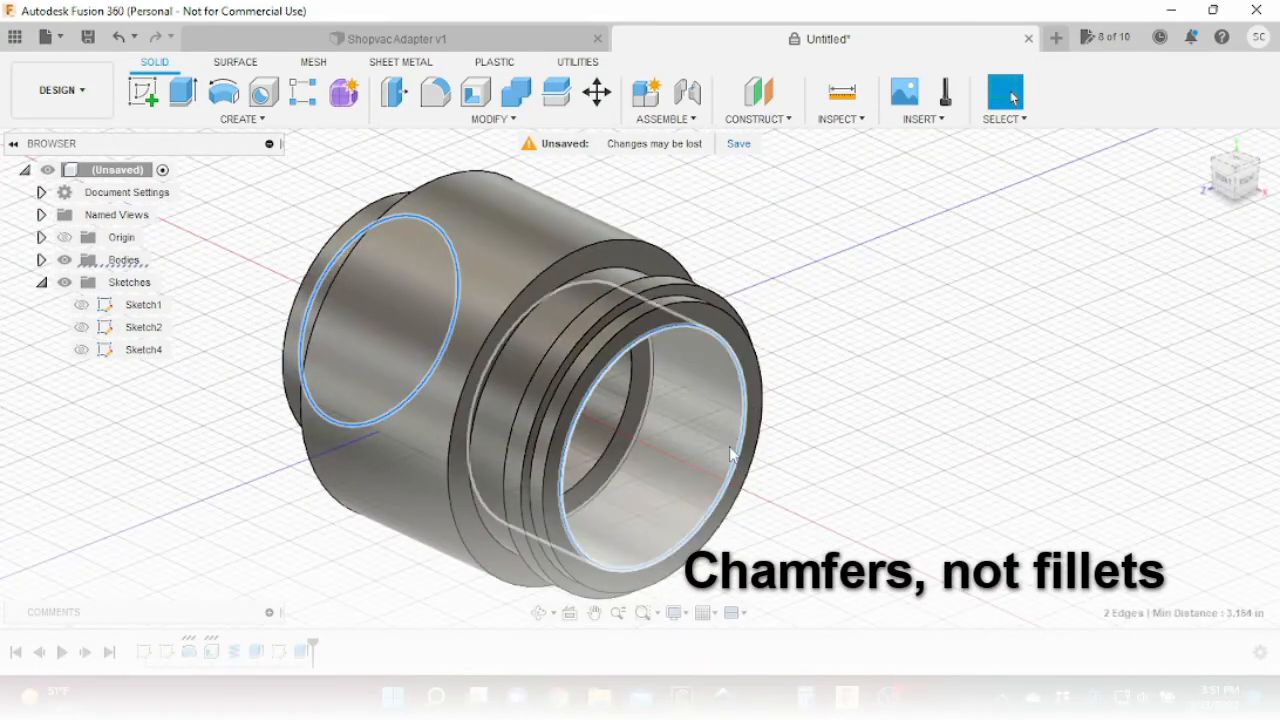
left_click(500, 120)
left_click(418, 186)
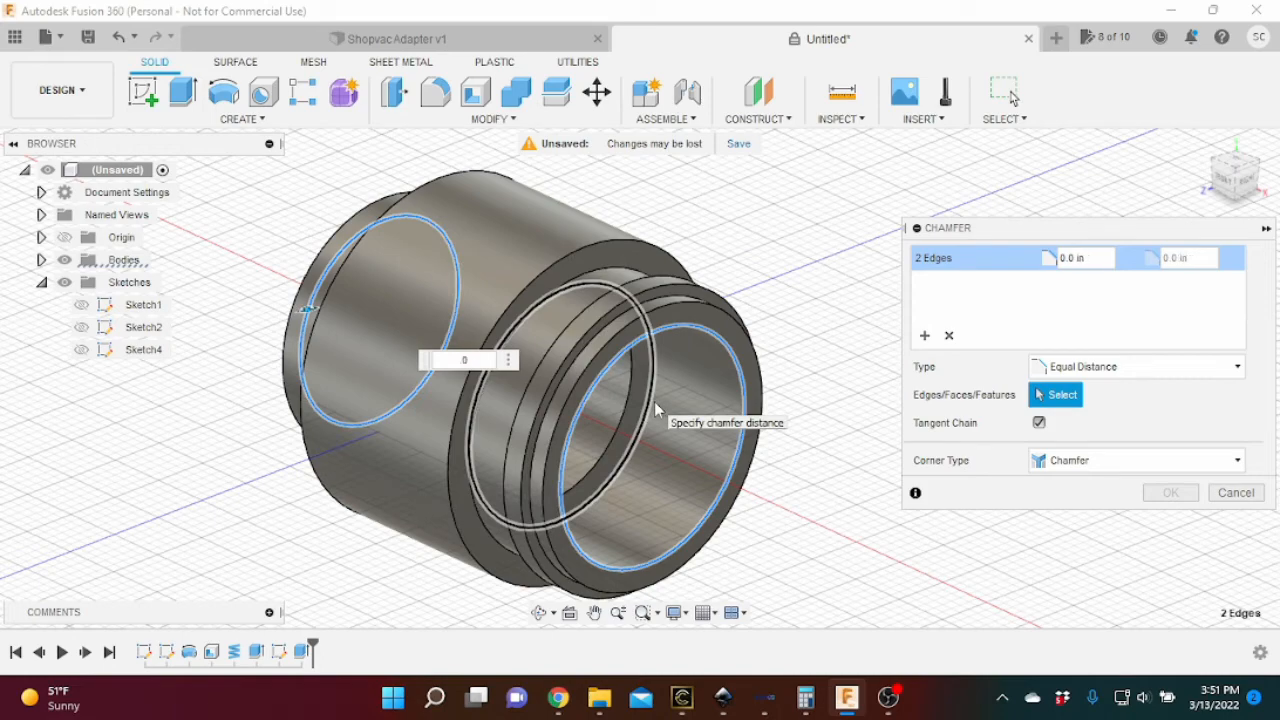
left_click(1167, 492)
Chamfer four outer edges by 0.02 in: the stepped end's rim, both ends of the outer sleeve and the inner tube's end.
left_click_drag(1250, 187, 1274, 186)
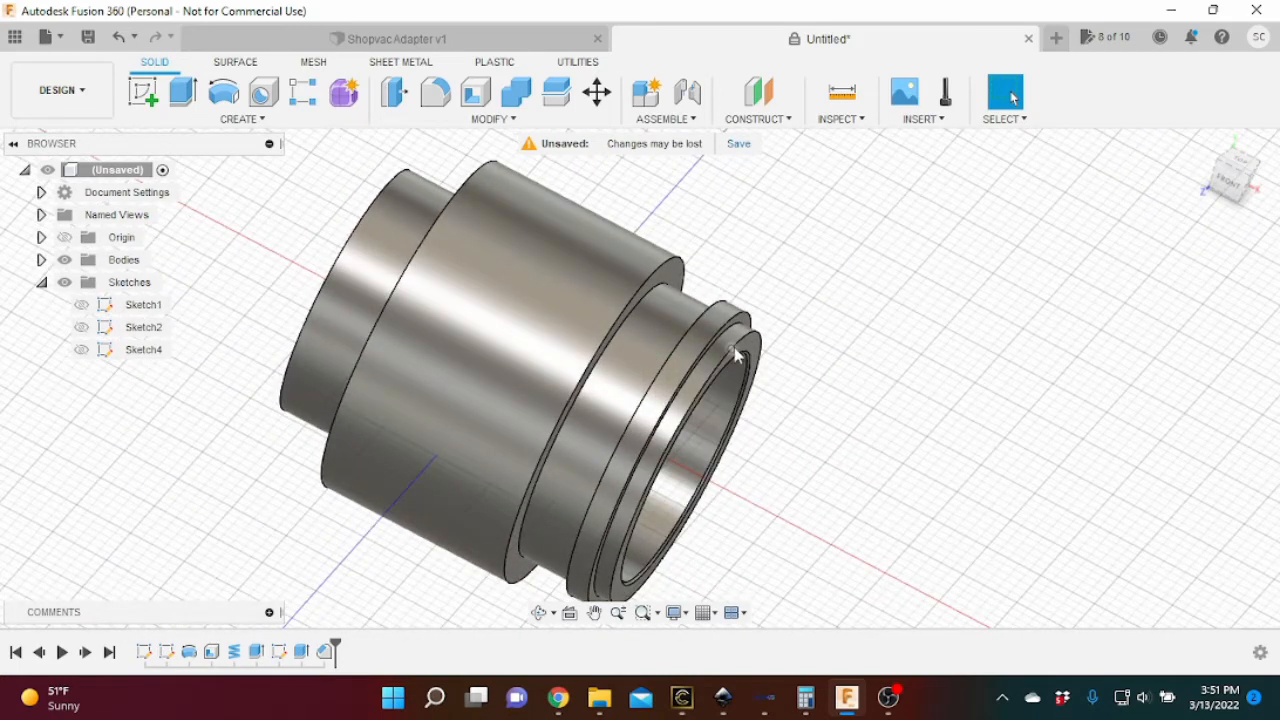
left_click(745, 345)
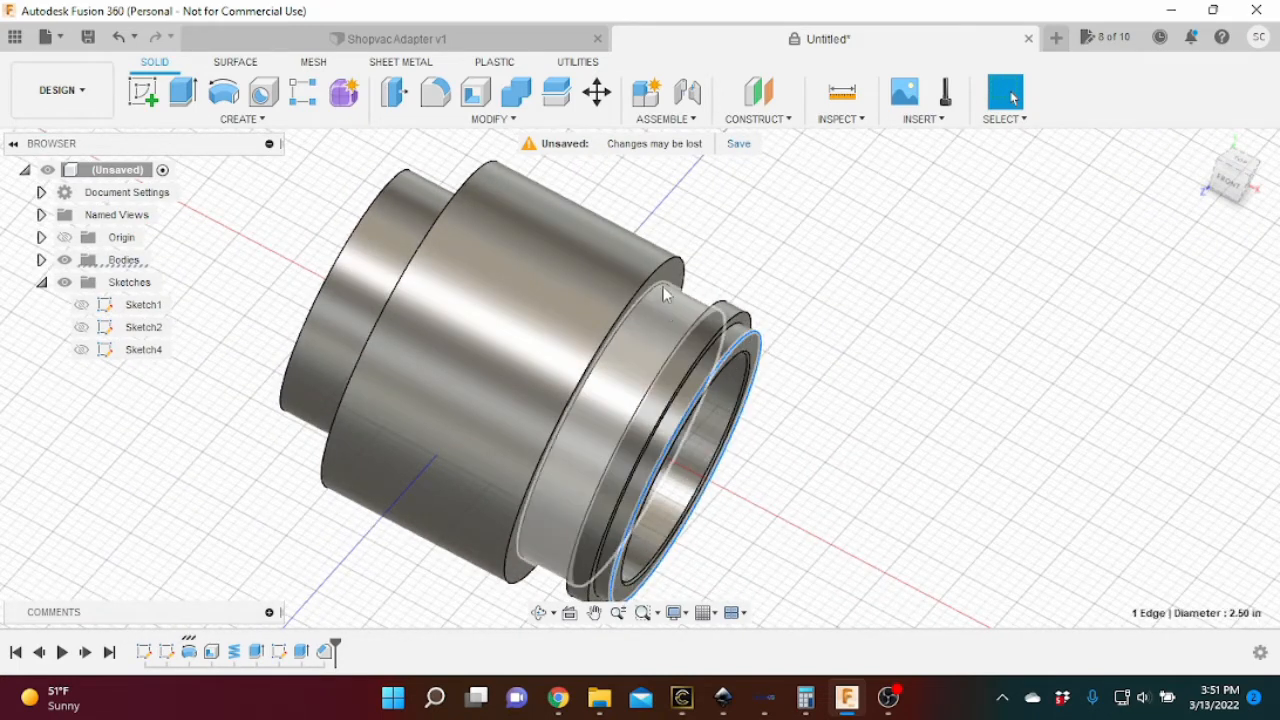
left_click(665, 295)
left_click(455, 200)
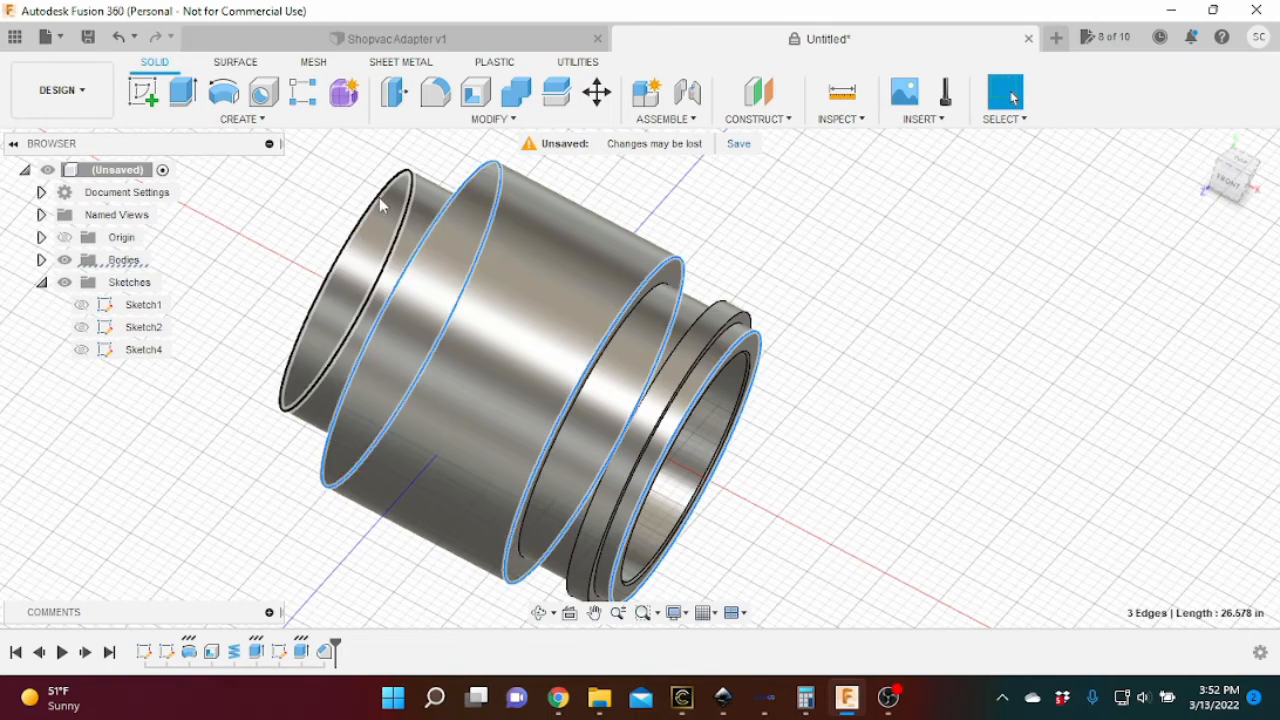
left_click(379, 200)
left_click(475, 121)
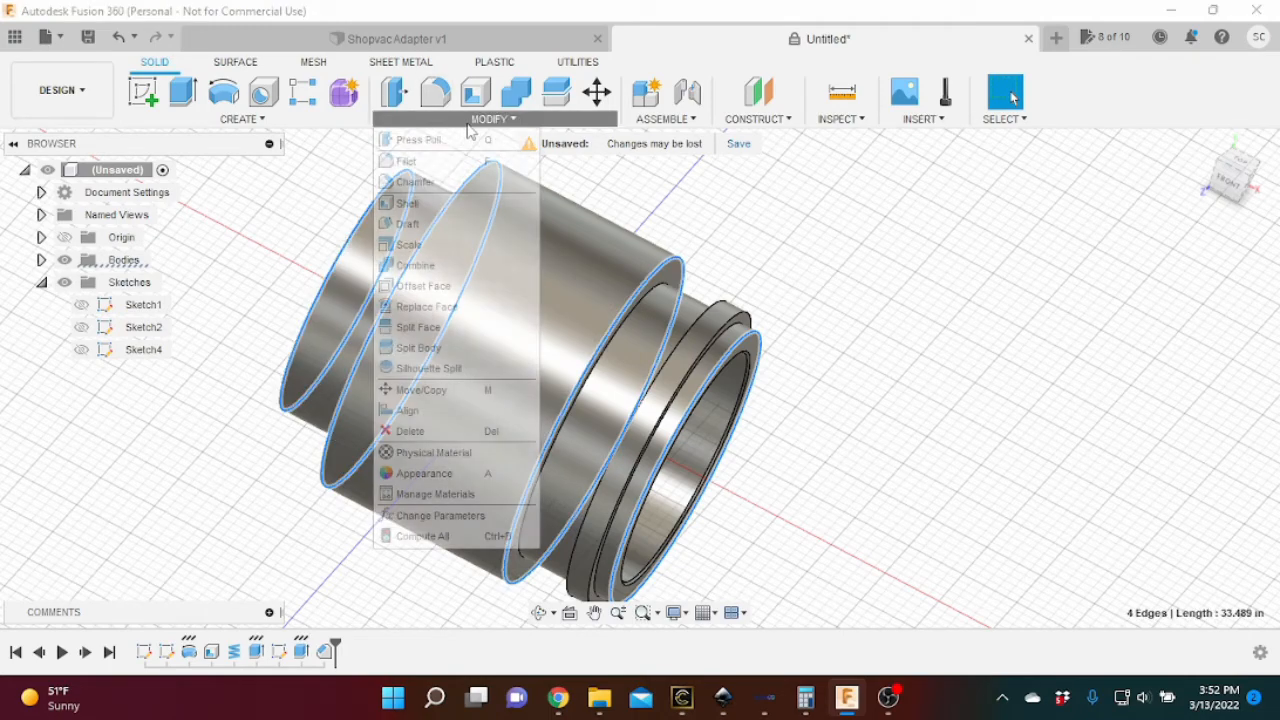
left_click(415, 182)
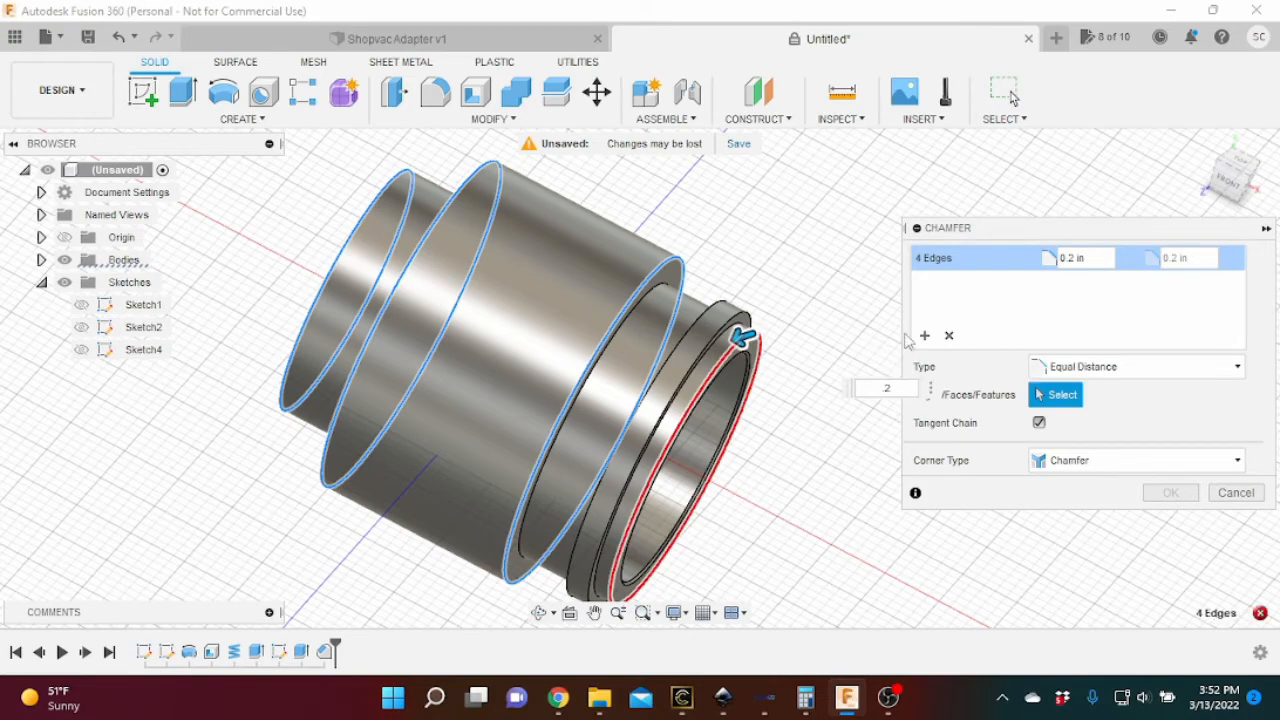
left_click_drag(1244, 176, 1212, 138)
scroll(676, 343, "up", 2)
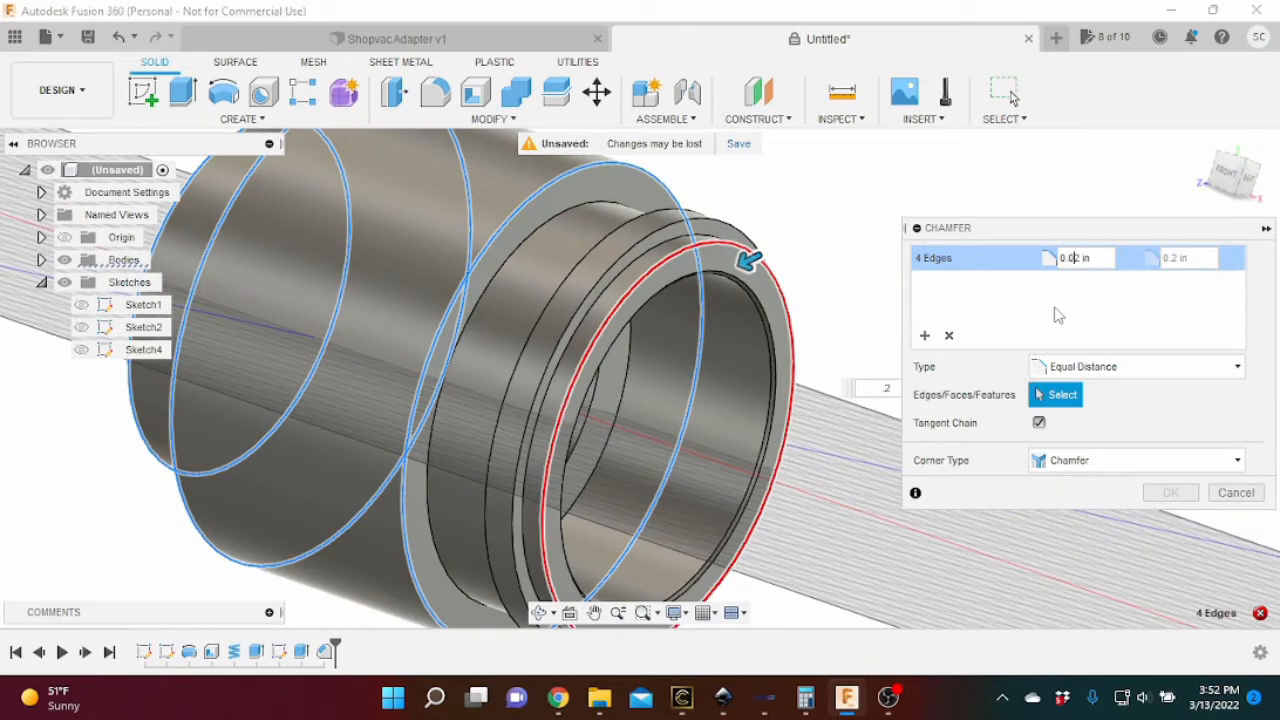
key("Escape")
Examine the chamfered adapter from the side and from its threaded end.
scroll(896, 285, "down", 3)
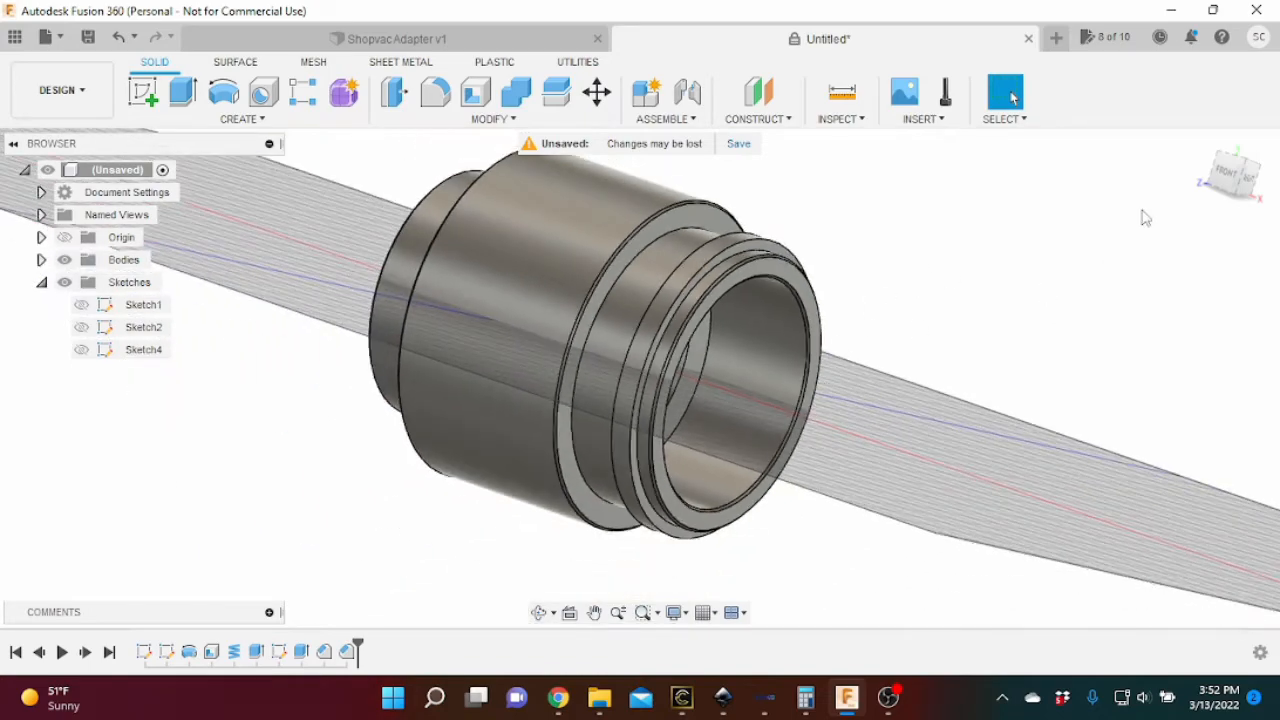
left_click(1218, 172)
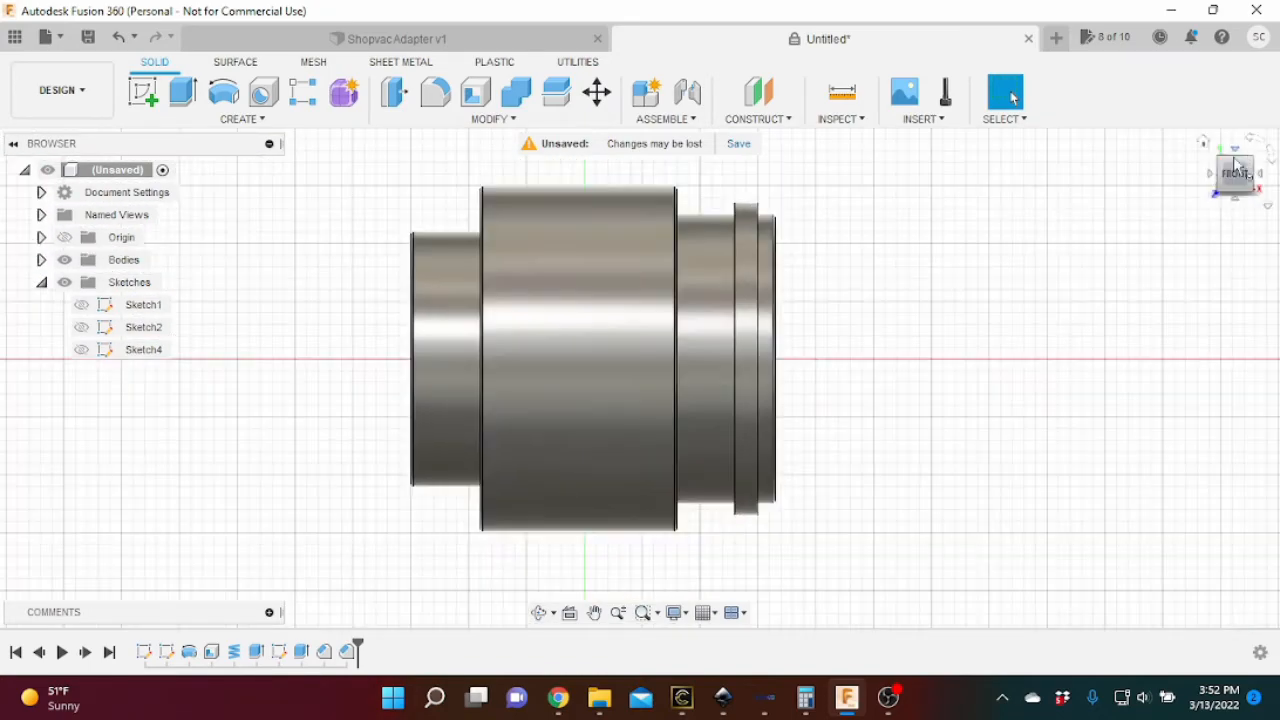
mouse_move(1247, 178)
left_mouse_down()
mouse_move(1258, 180)
mouse_move(1240, 174)
left_mouse_up()
scroll(914, 297, "down", 1)
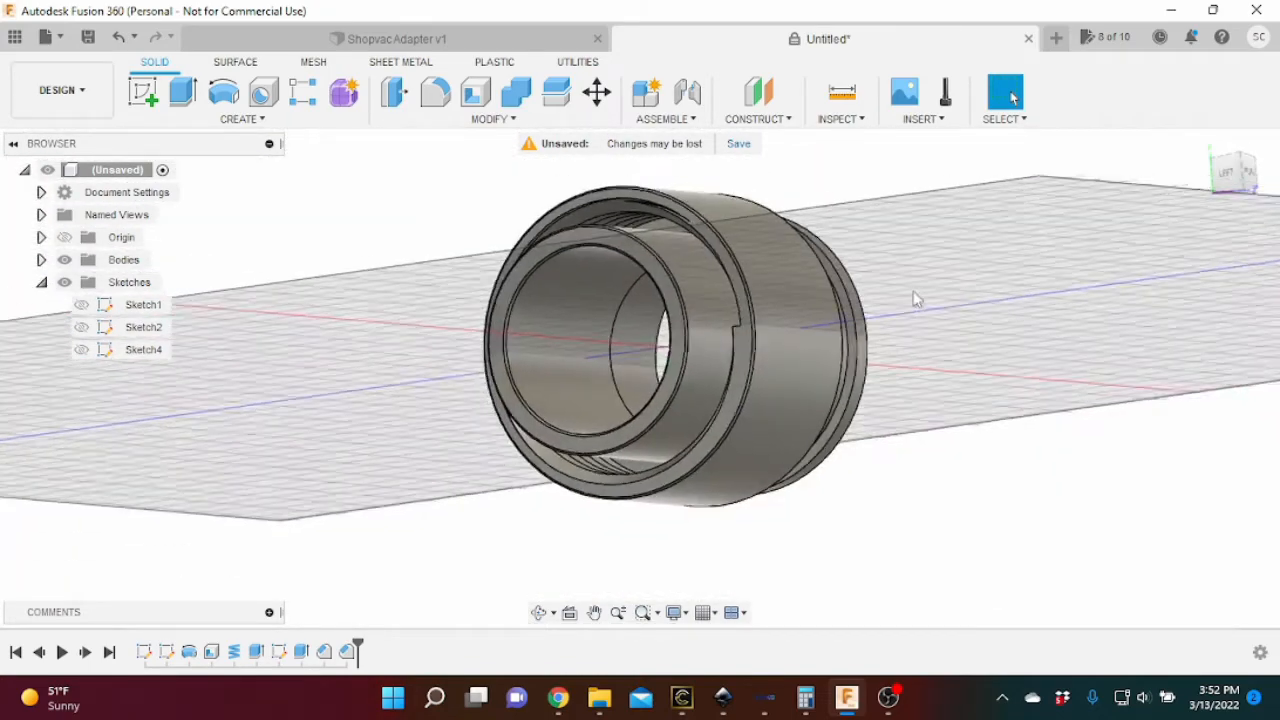
middle_click_drag(988, 283, 868, 342)
key("Escape")
scroll(900, 315, "up", 2)
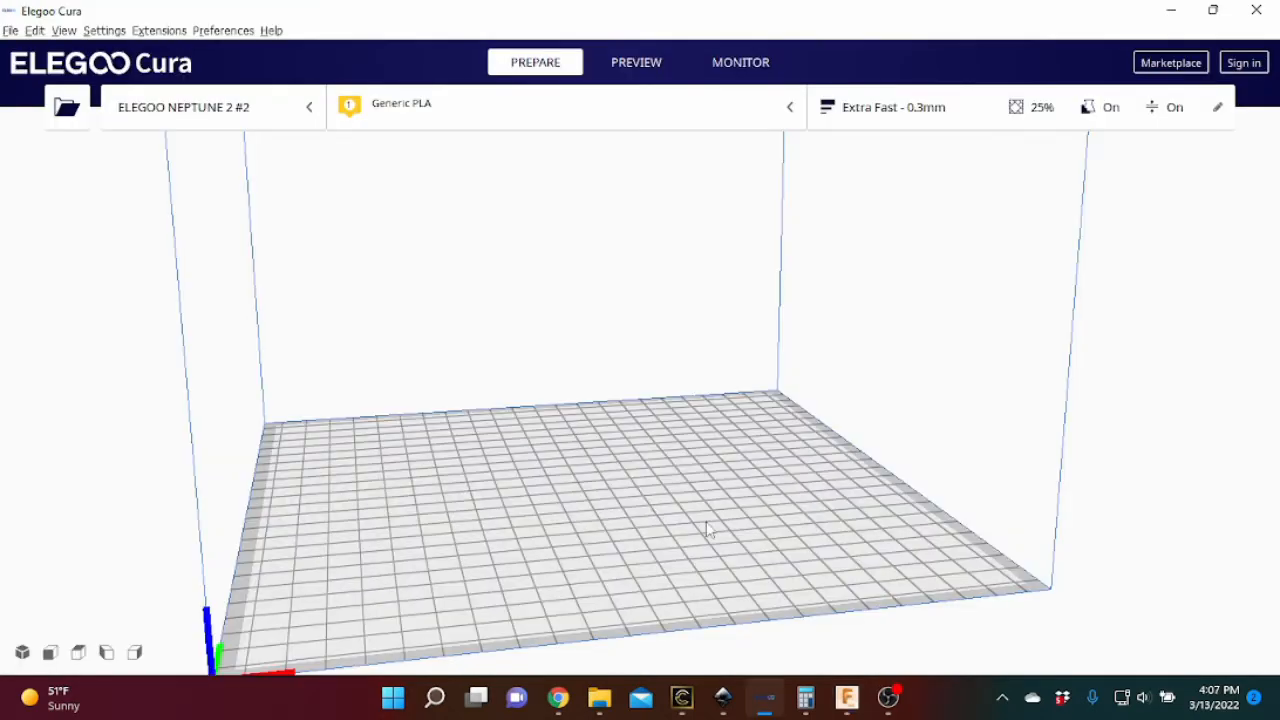
Switch to Elegoo Cura and open Shopvac Adapter v1.stl from the 3d printer folder.
scroll(707, 530, "down", 1)
right_click_drag(731, 537, 601, 509)
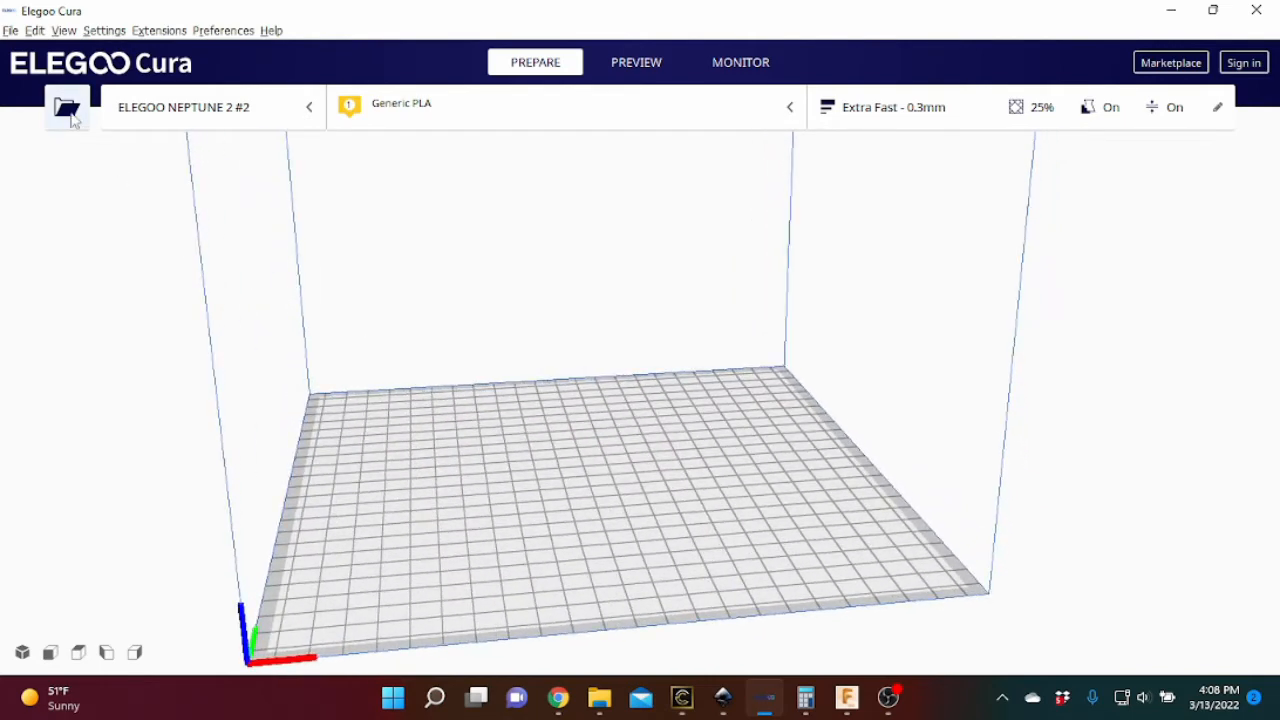
key("ctrl+o")
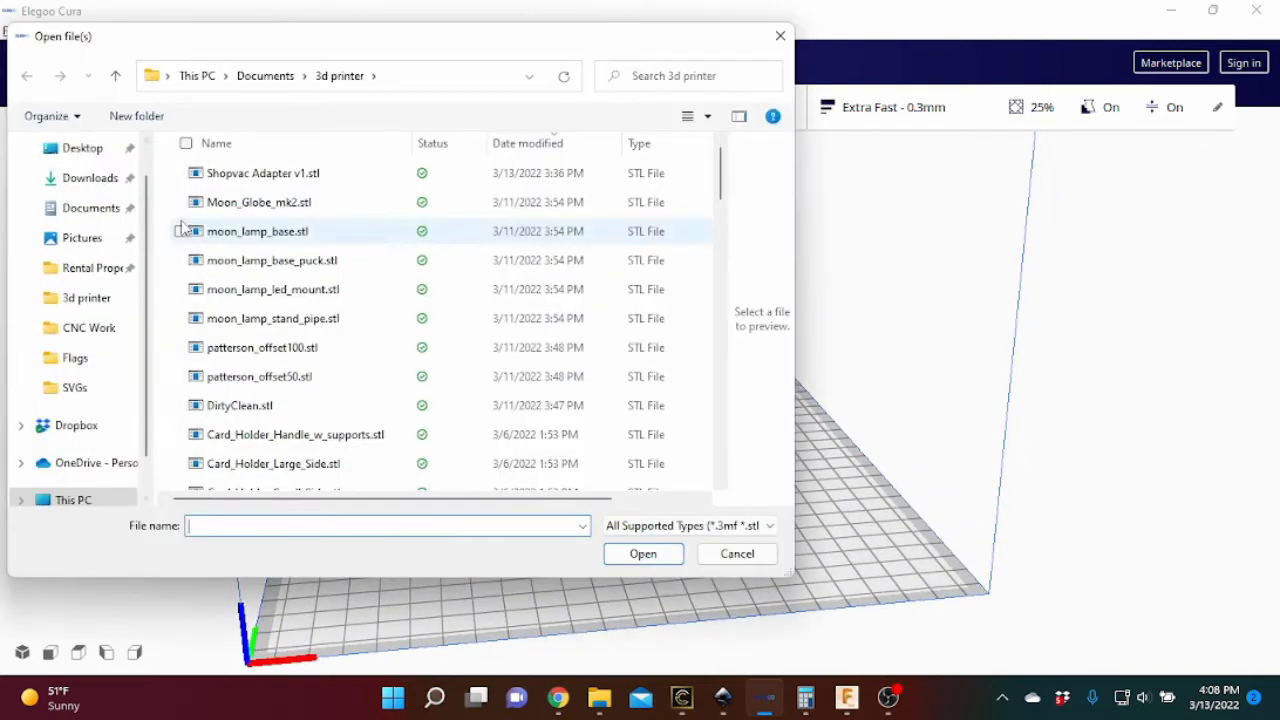
double_click(241, 178)
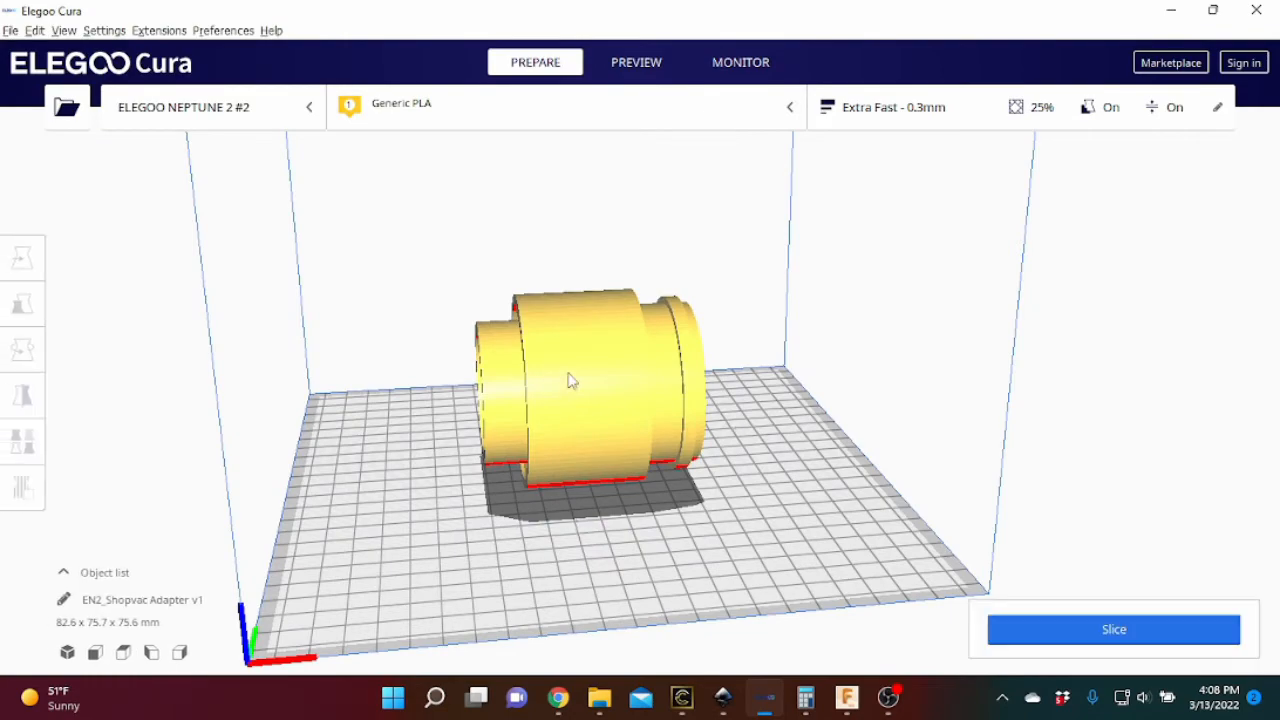
Rotate the adapter model upright so its stepped end rests on the build plate.
left_click(597, 380)
mouse_move(666, 550)
right_mouse_down()
mouse_move(447, 552)
mouse_move(643, 529)
mouse_move(660, 550)
right_mouse_up()
left_click(23, 259)
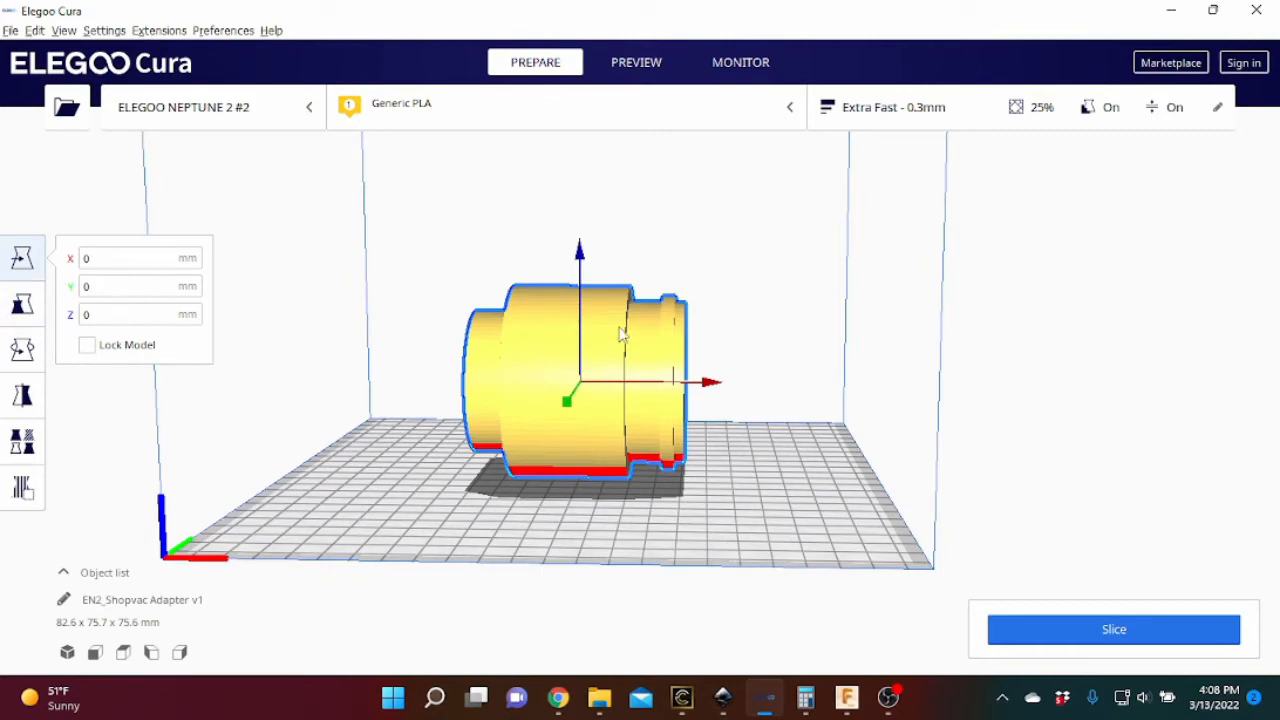
left_click(20, 358)
left_click_drag(620, 270, 611, 442)
scroll(605, 447, "up", 4)
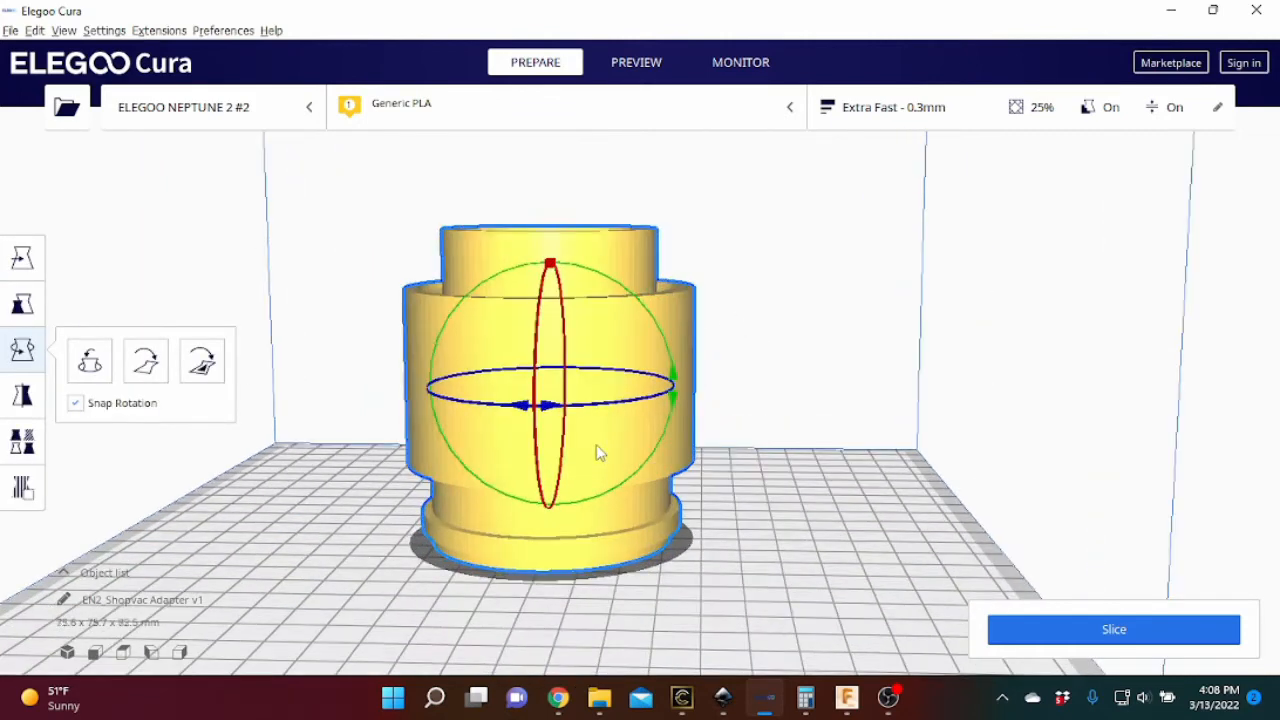
Examine the upright adapter from several angles, including in the layer preview.
right_click_drag(603, 497, 738, 492)
right_click_drag(712, 537, 688, 540)
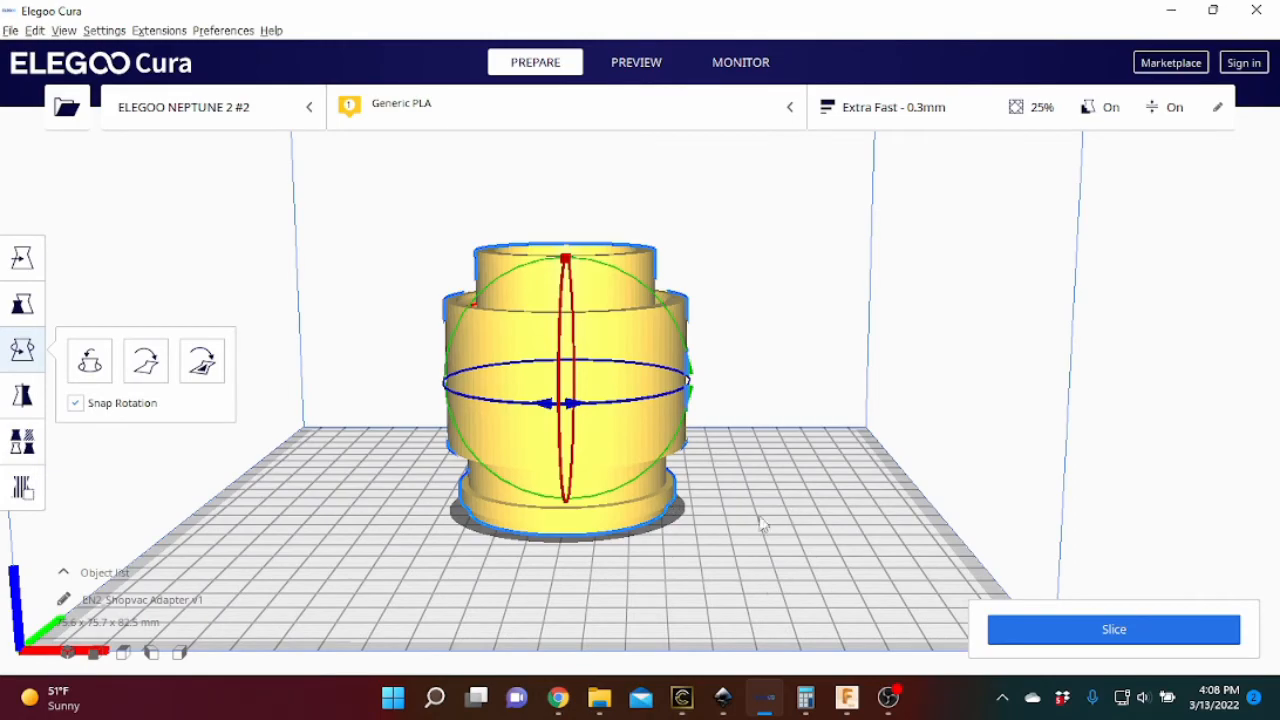
right_click_drag(760, 524, 768, 521)
right_click_drag(692, 497, 674, 496)
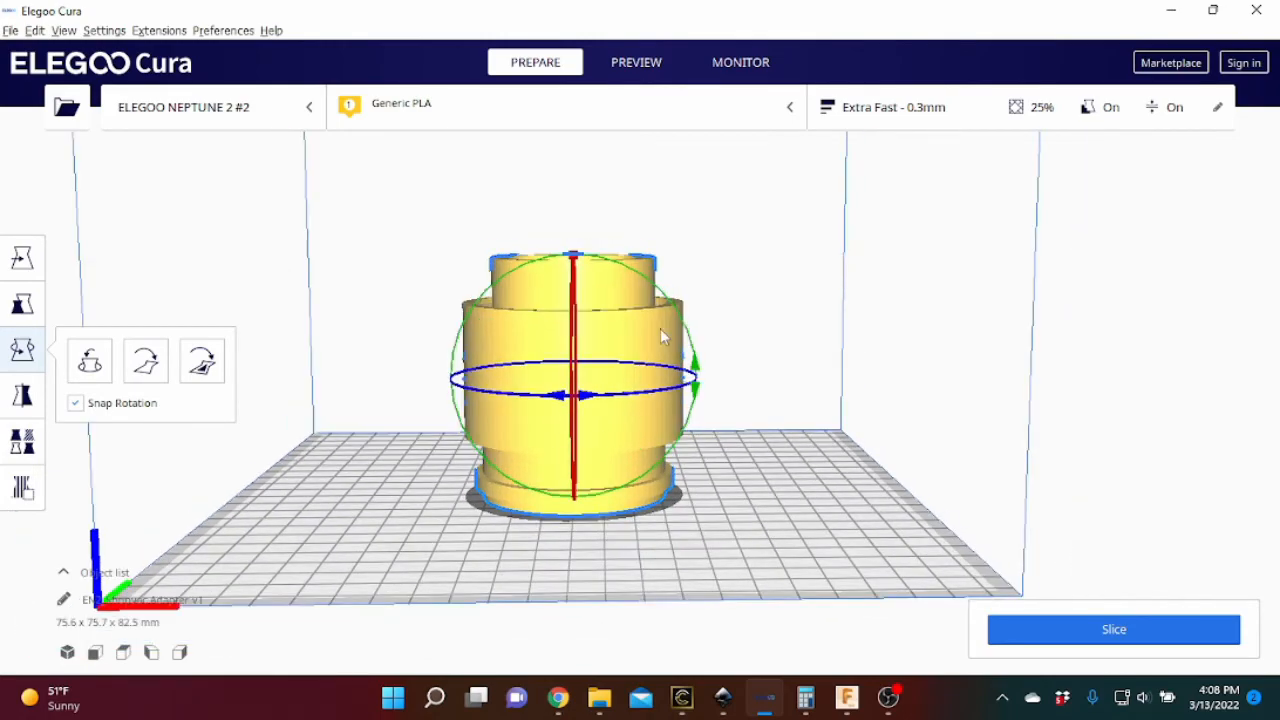
right_click_drag(735, 432, 715, 452)
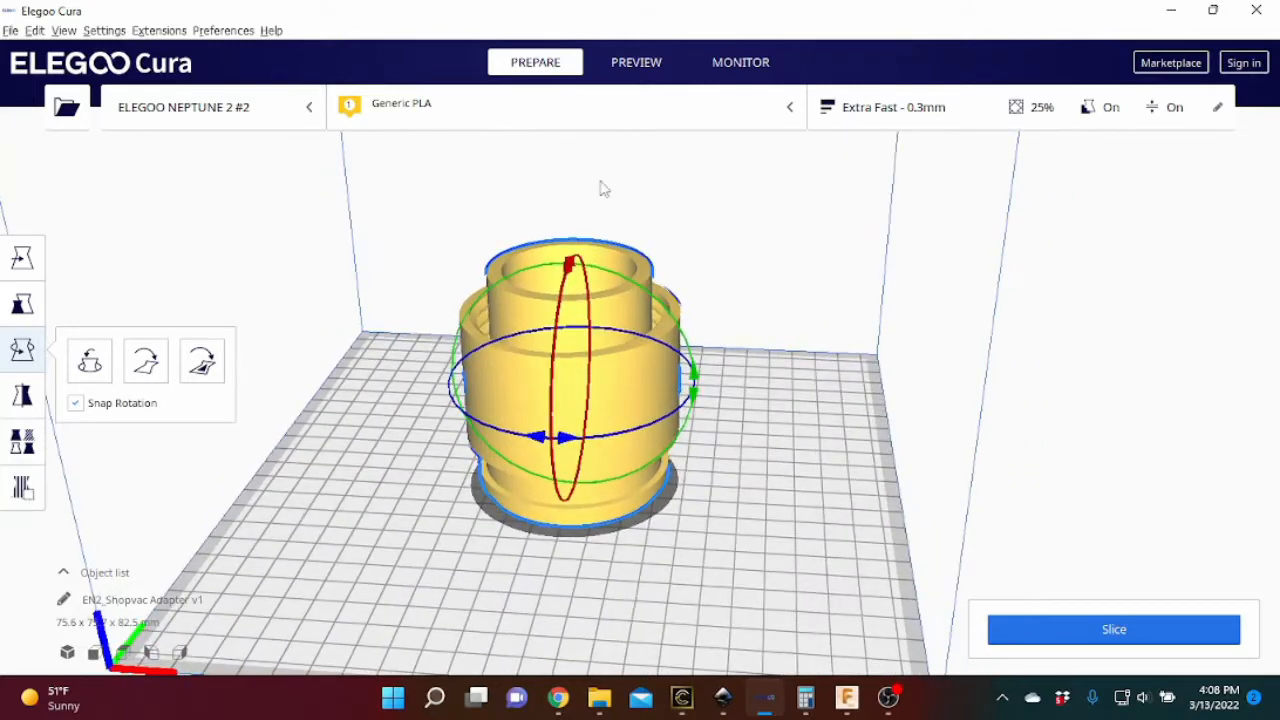
left_click(638, 60)
scroll(1014, 337, "up", 4)
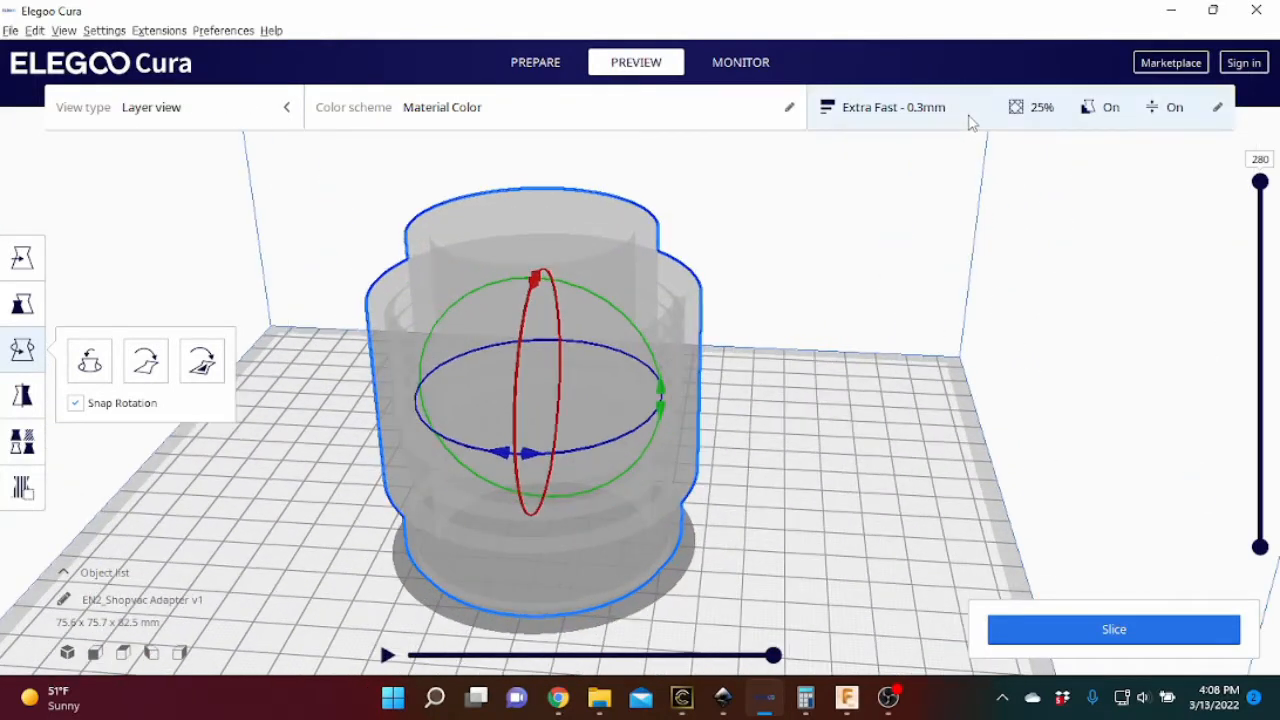
Review the print settings for support, build plate adhesion and infill against the model's internal geometry.
left_click(966, 110)
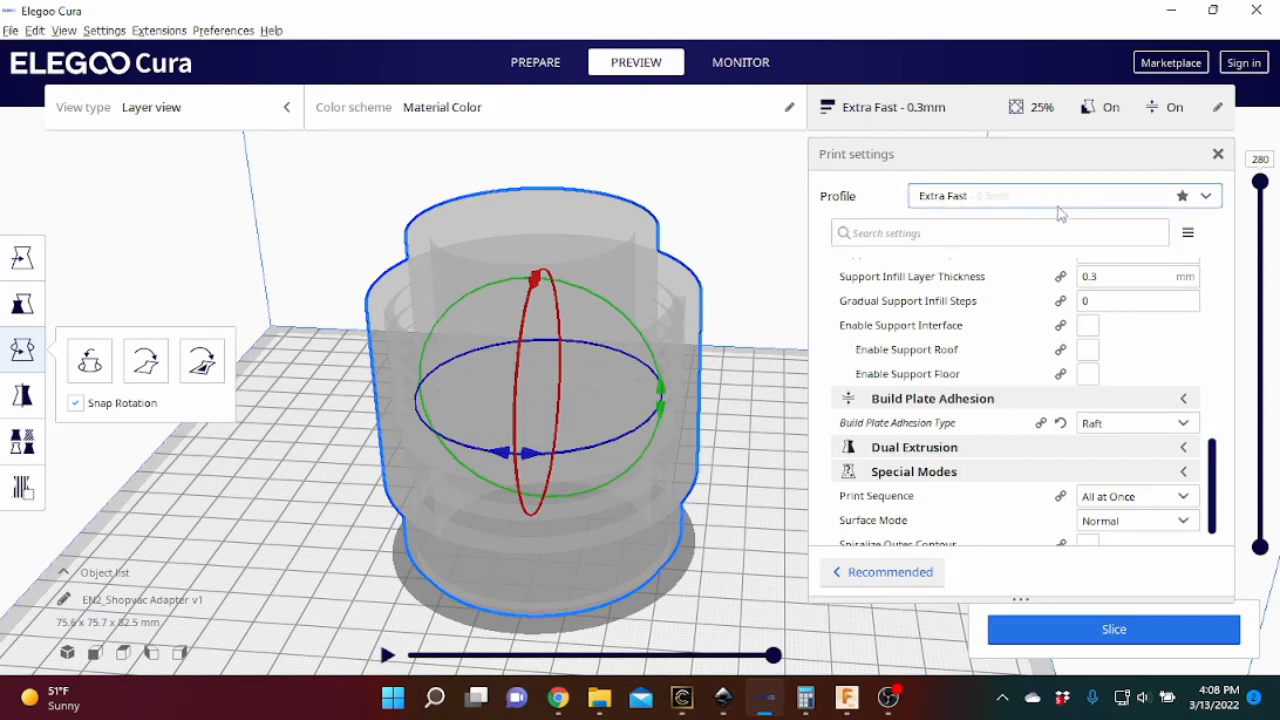
scroll(1043, 381, "down", 1)
scroll(1105, 419, "up", 2)
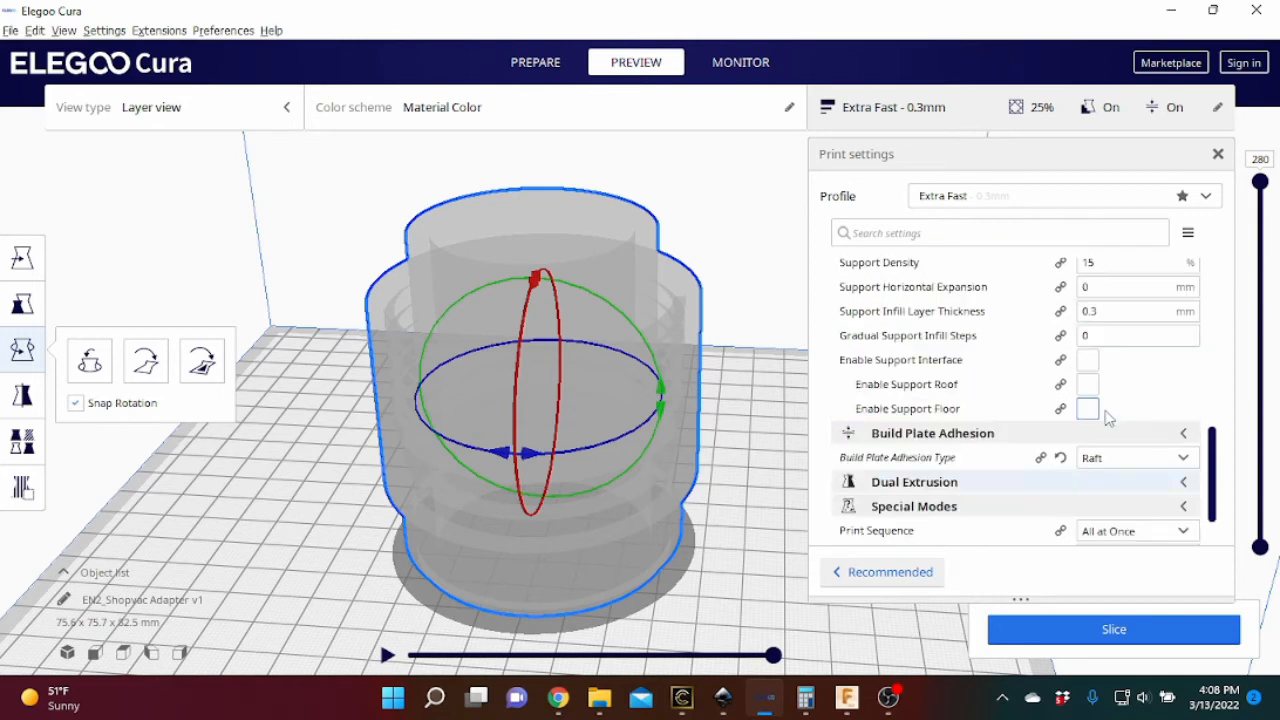
scroll(1103, 470, "up", 4)
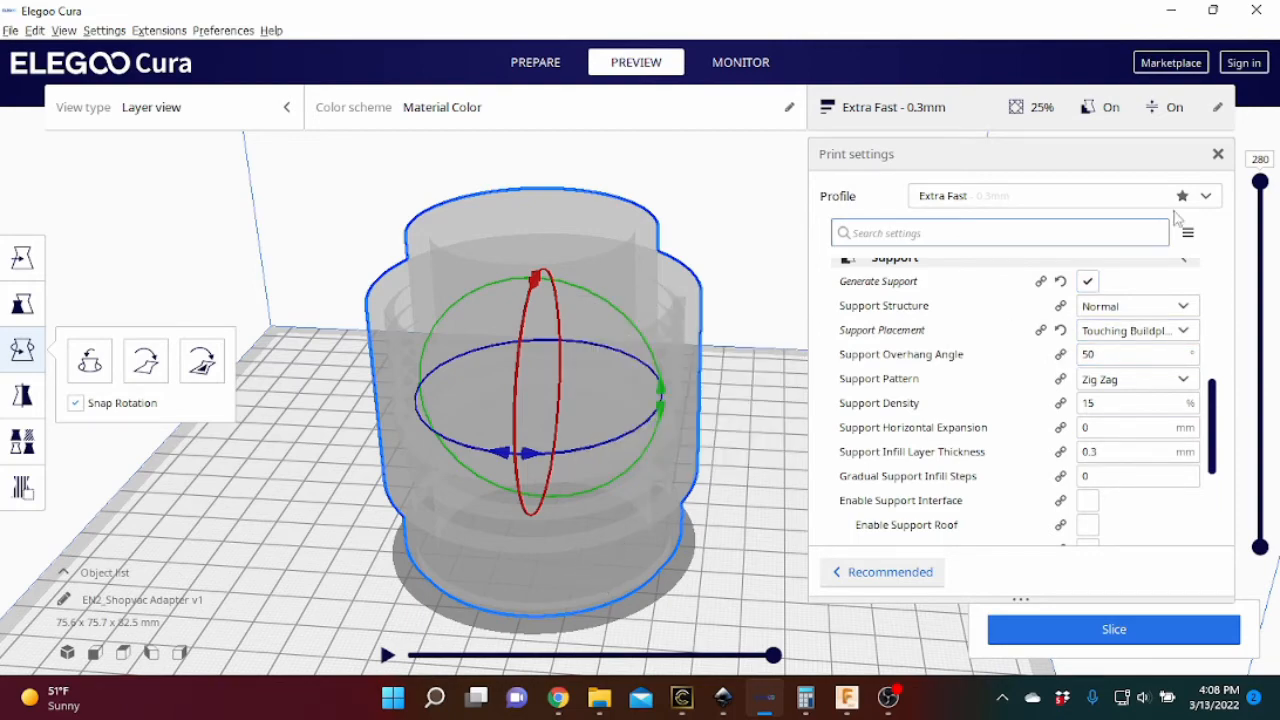
right_click_drag(606, 472, 680, 505)
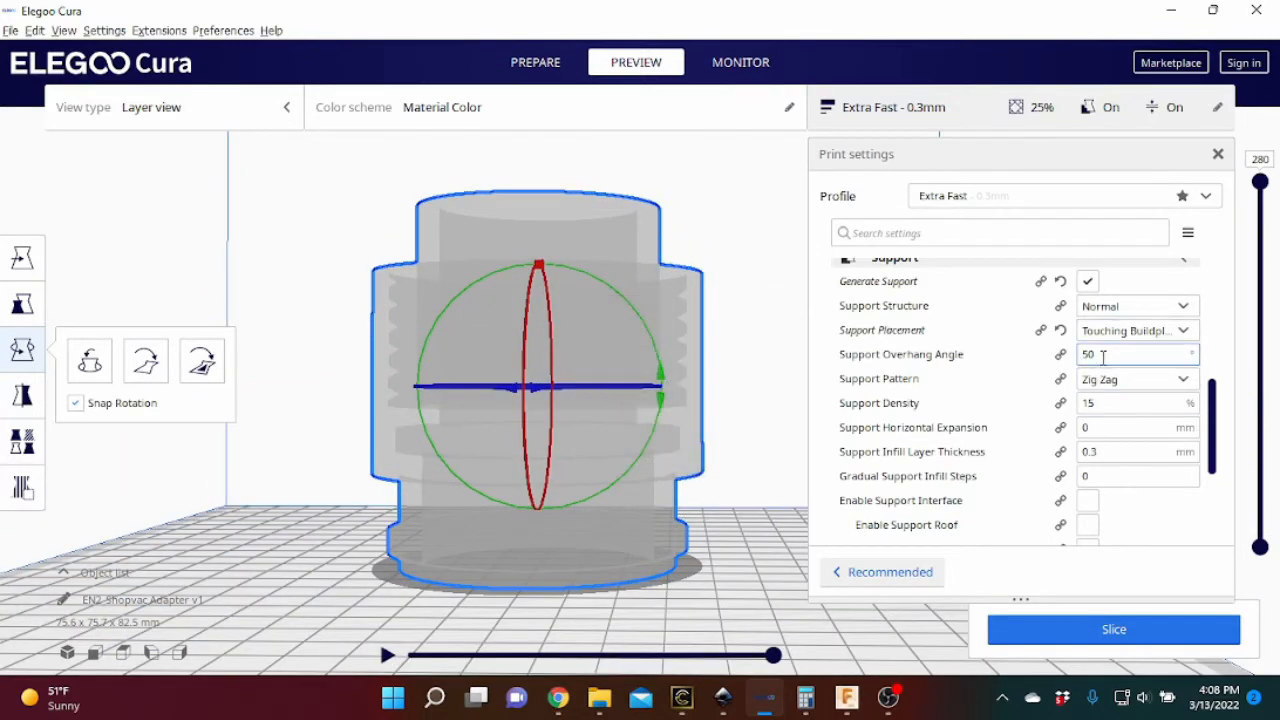
scroll(1012, 416, "up", 2)
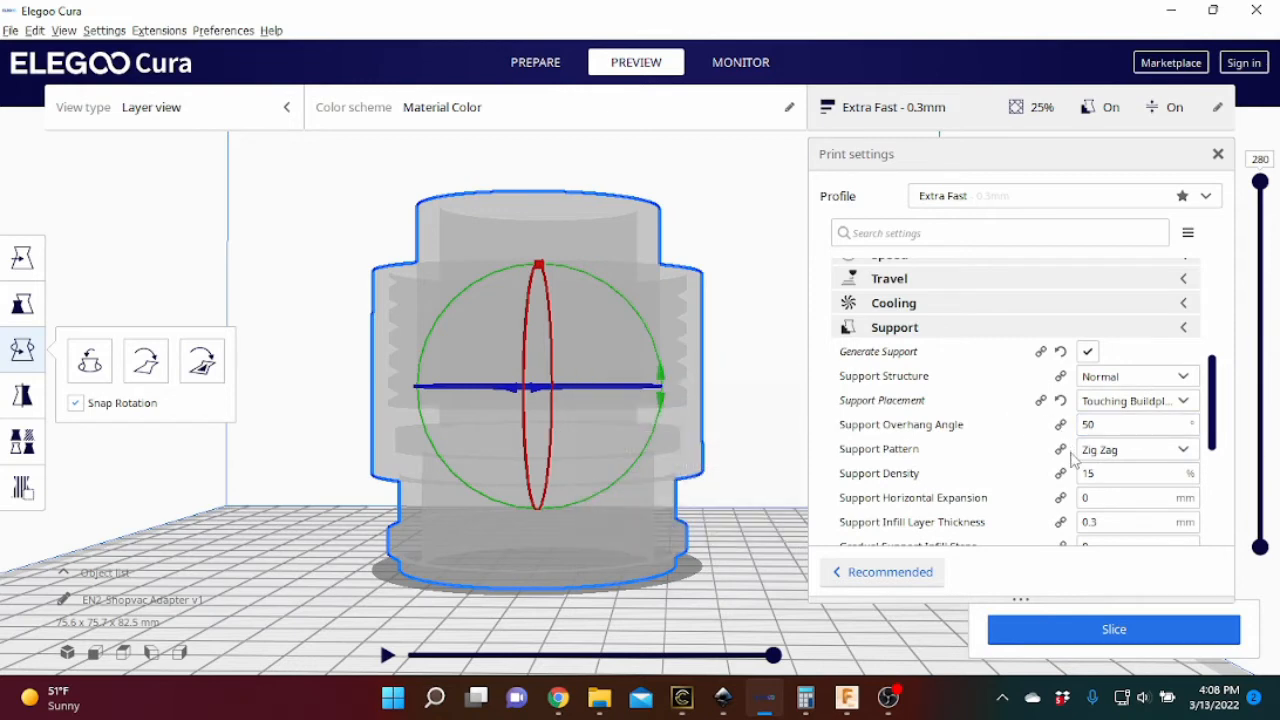
scroll(1040, 490, "up", 4)
scroll(1040, 490, "up", 4)
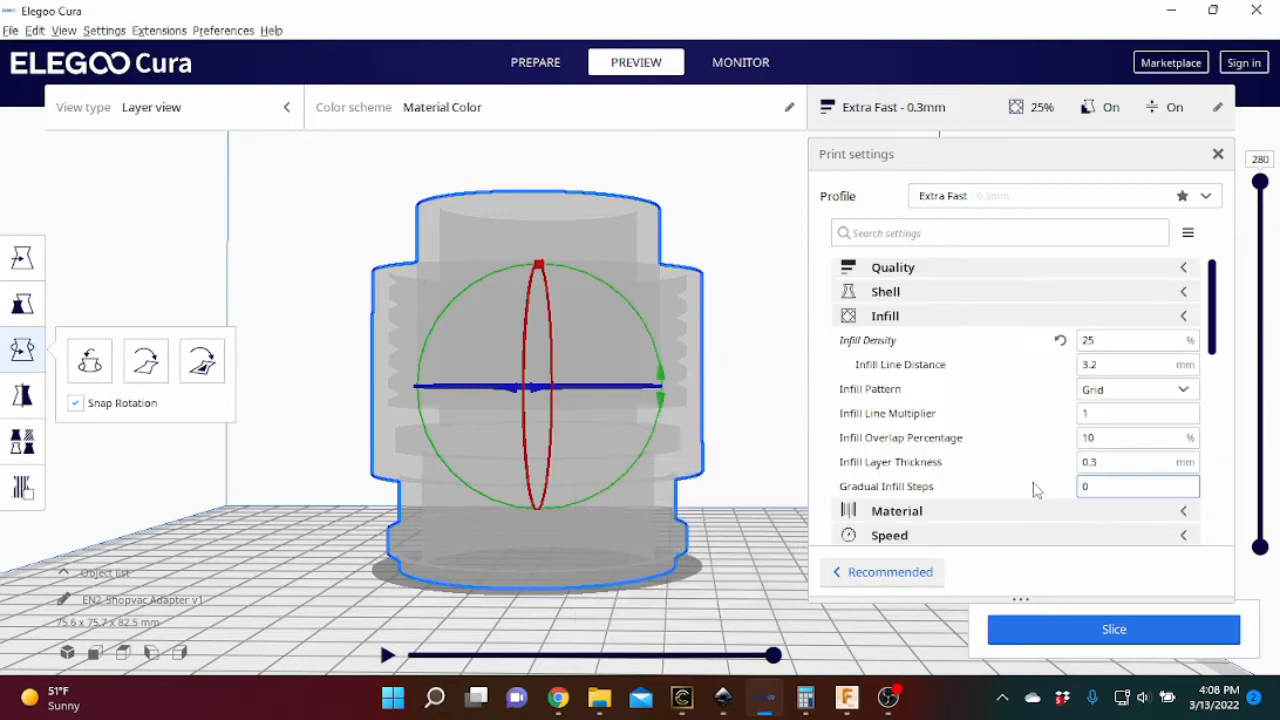
scroll(1030, 460, "down", 3)
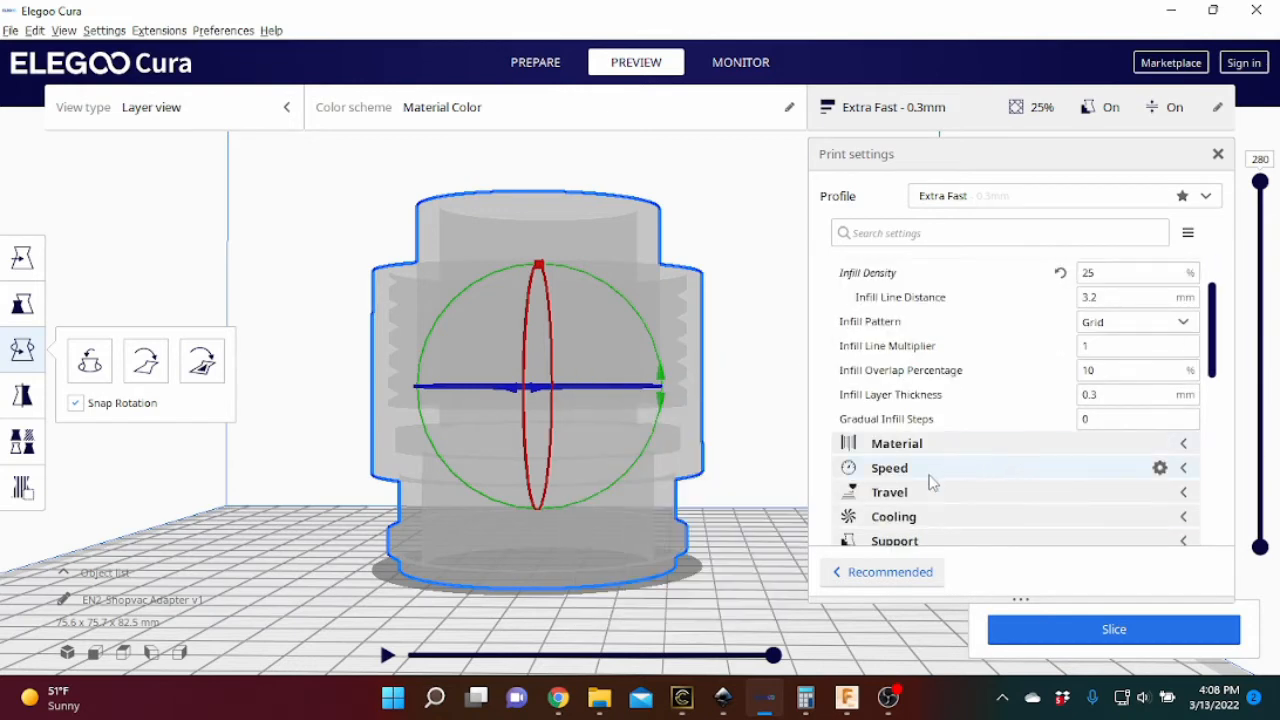
scroll(930, 482, "down", 2)
scroll(958, 415, "up", 4)
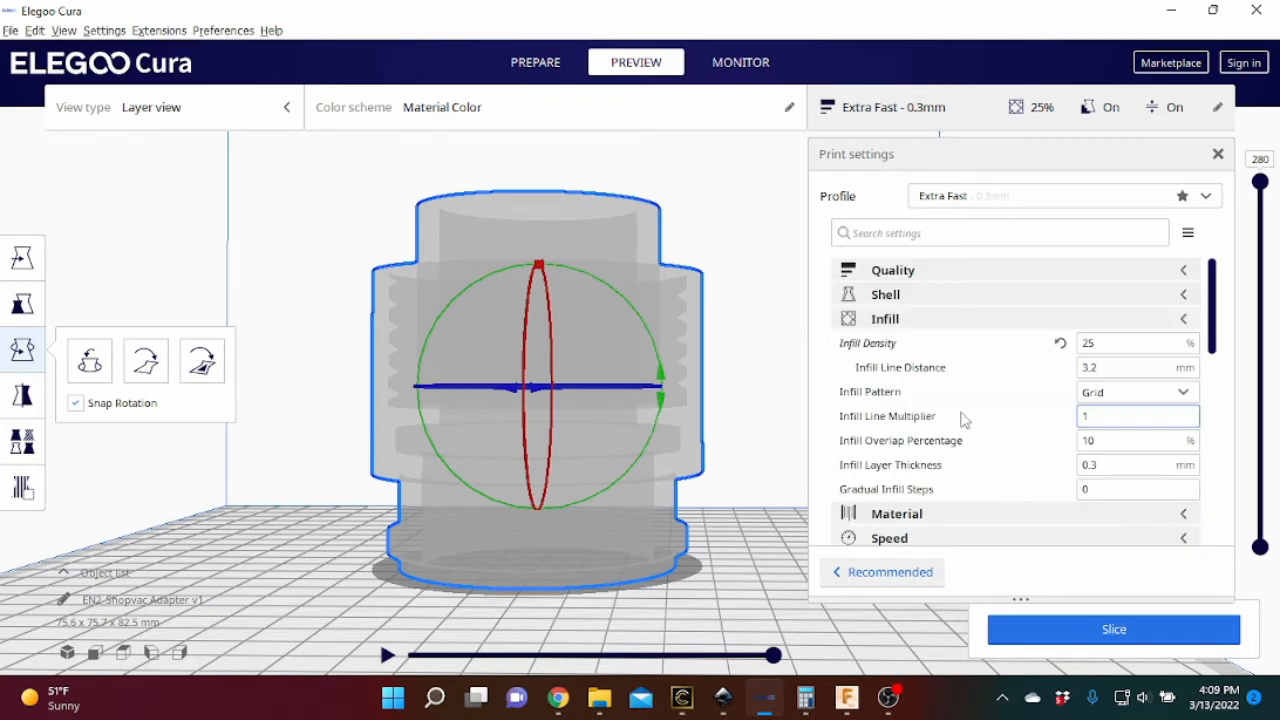
Expand and review the Quality, Shell and Speed print settings.
left_click(940, 279)
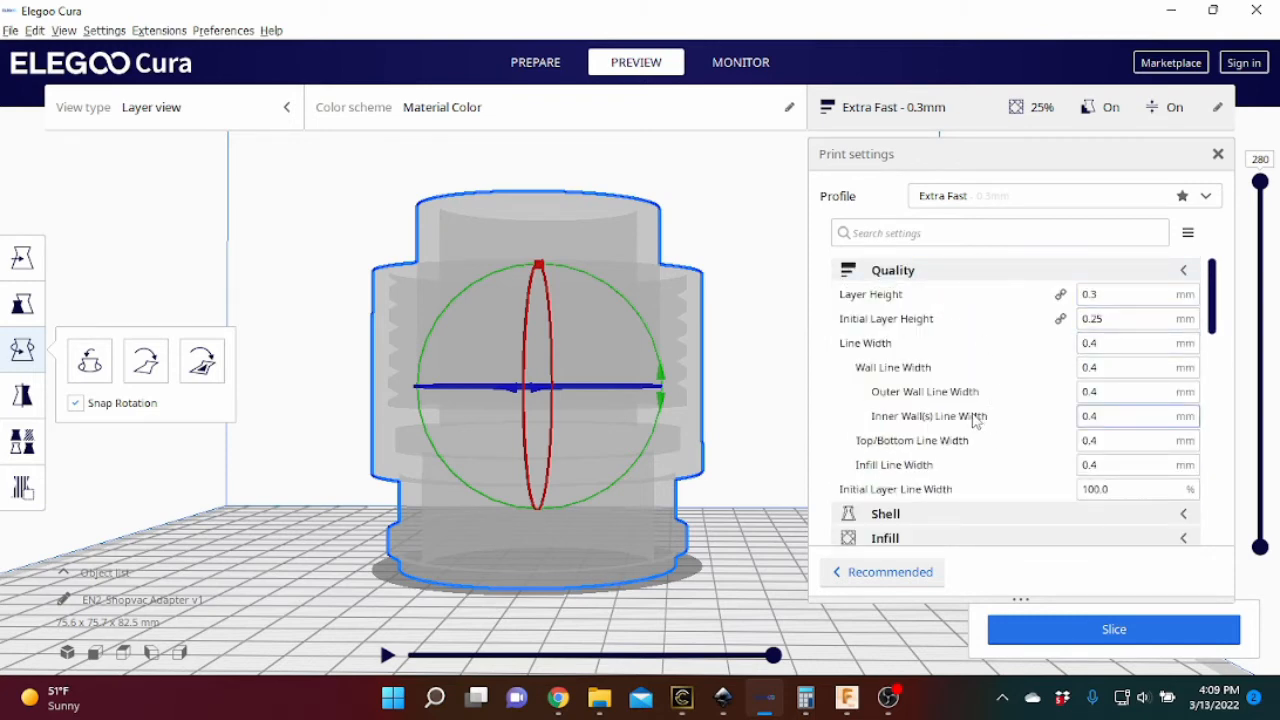
scroll(950, 419, "down", 4)
scroll(930, 390, "down", 2)
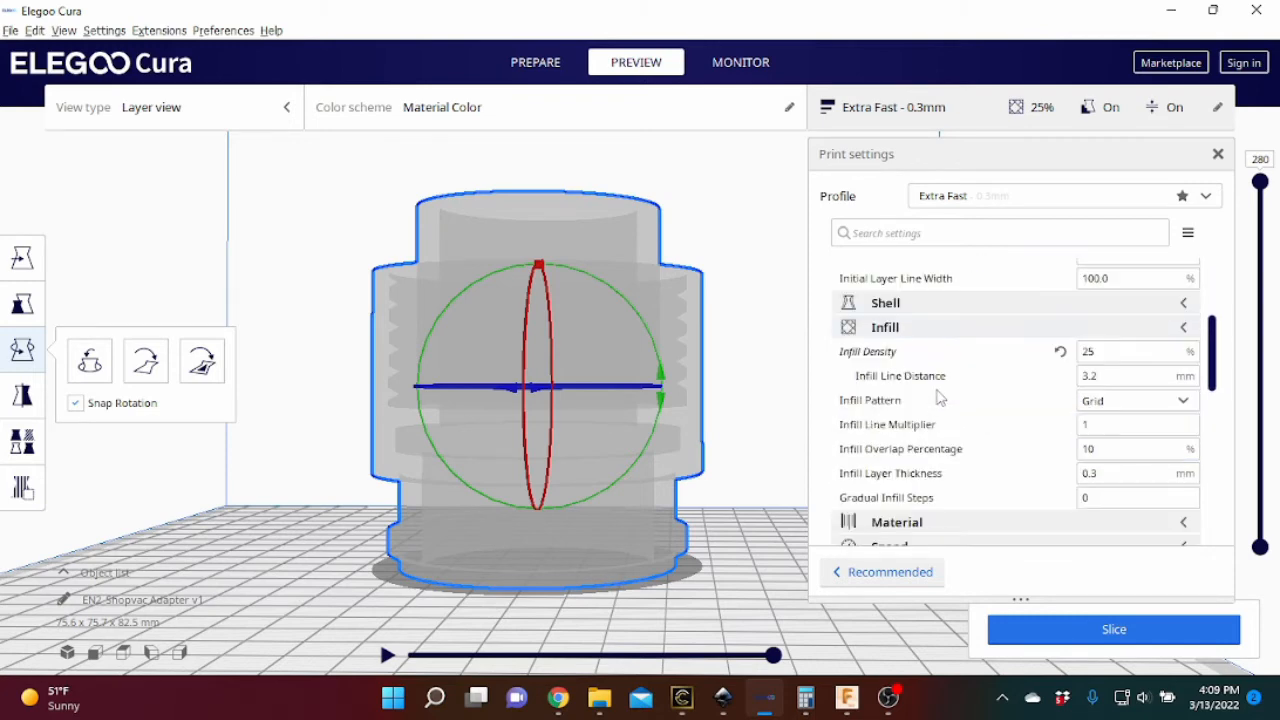
left_click(911, 304)
scroll(918, 350, "down", 10)
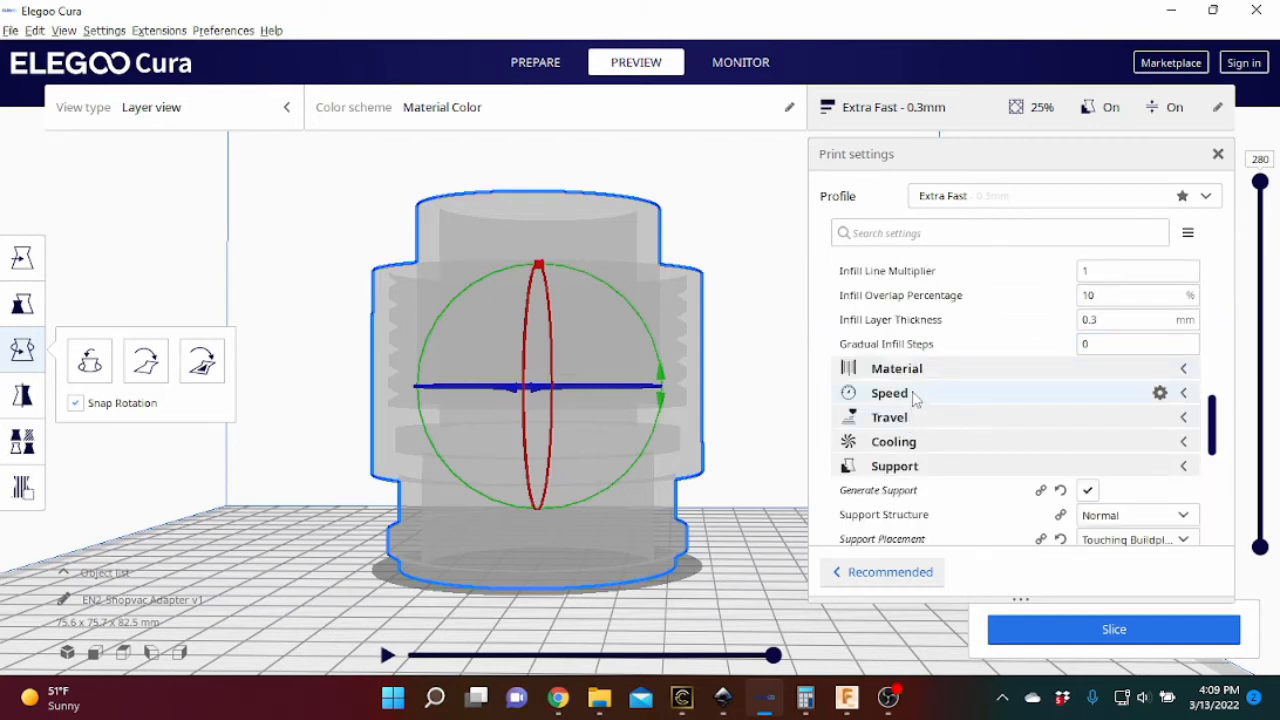
left_click(914, 398)
scroll(866, 400, "down", 4)
scroll(880, 400, "up", 6)
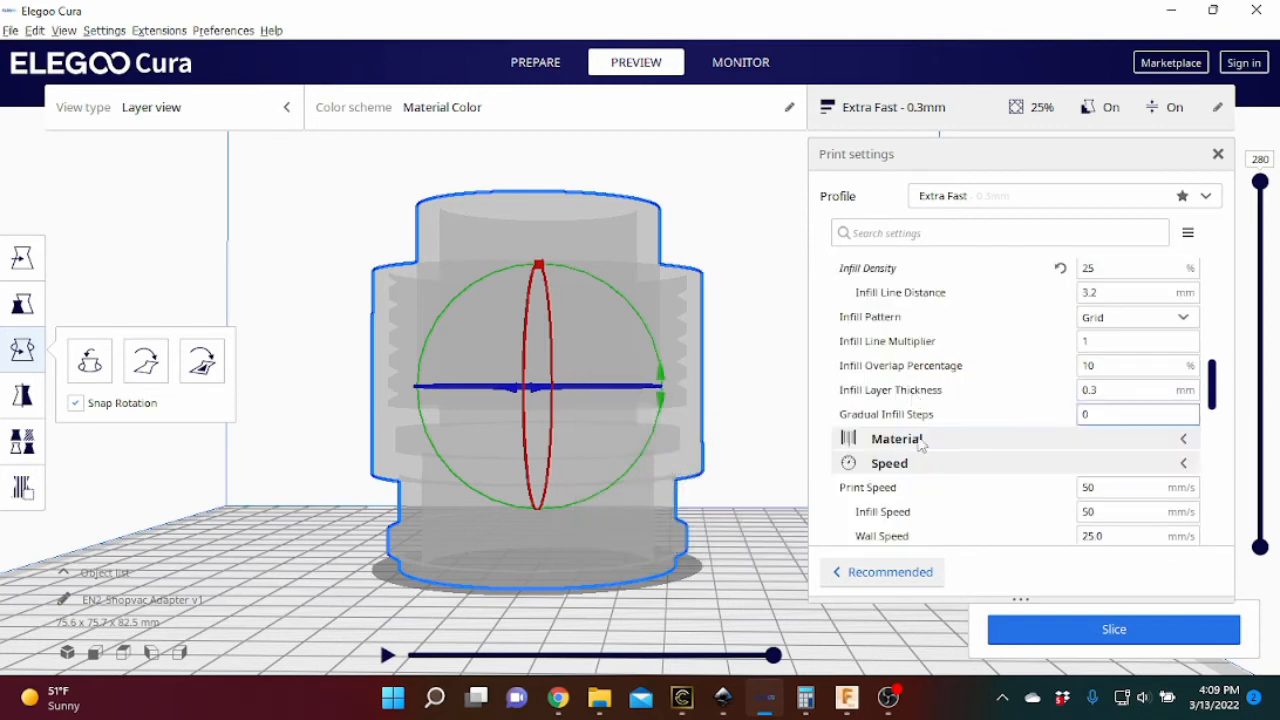
Expand the Material settings and set the Build Plate Temperature to 57 °C.
left_click(917, 445)
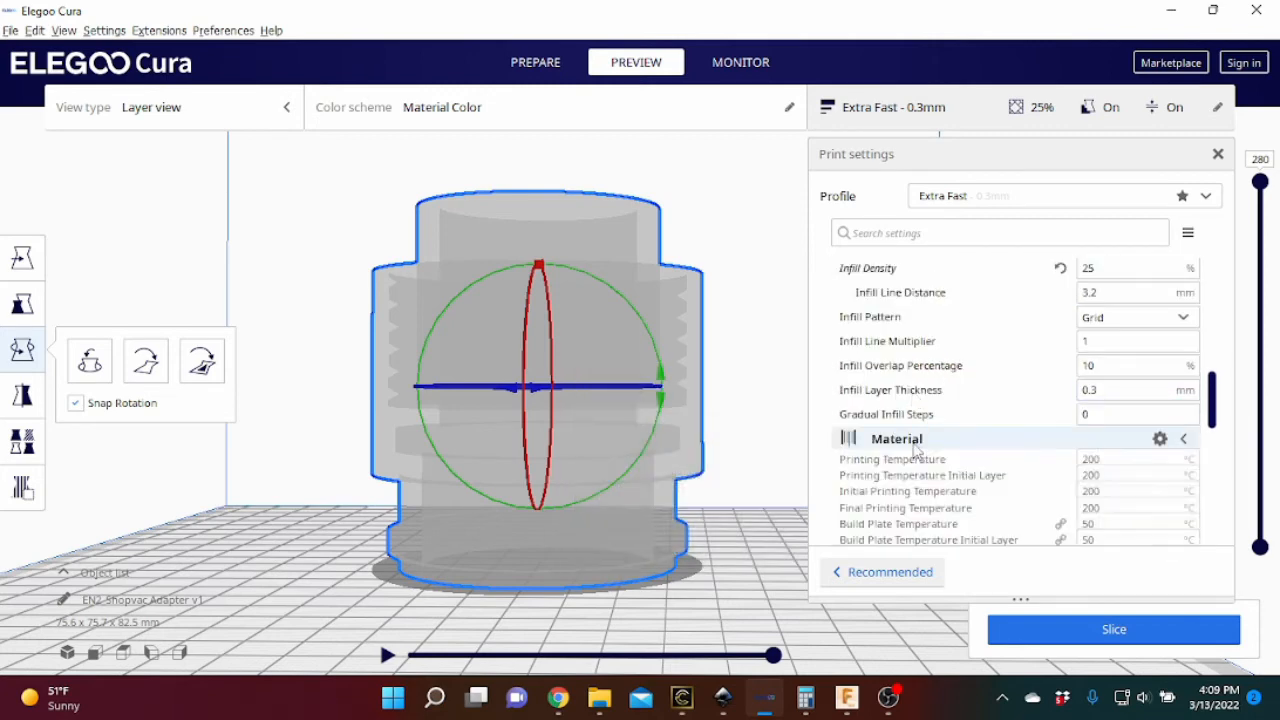
scroll(923, 438, "down", 3)
double_click(1090, 420)
type("57")
double_click(1115, 444)
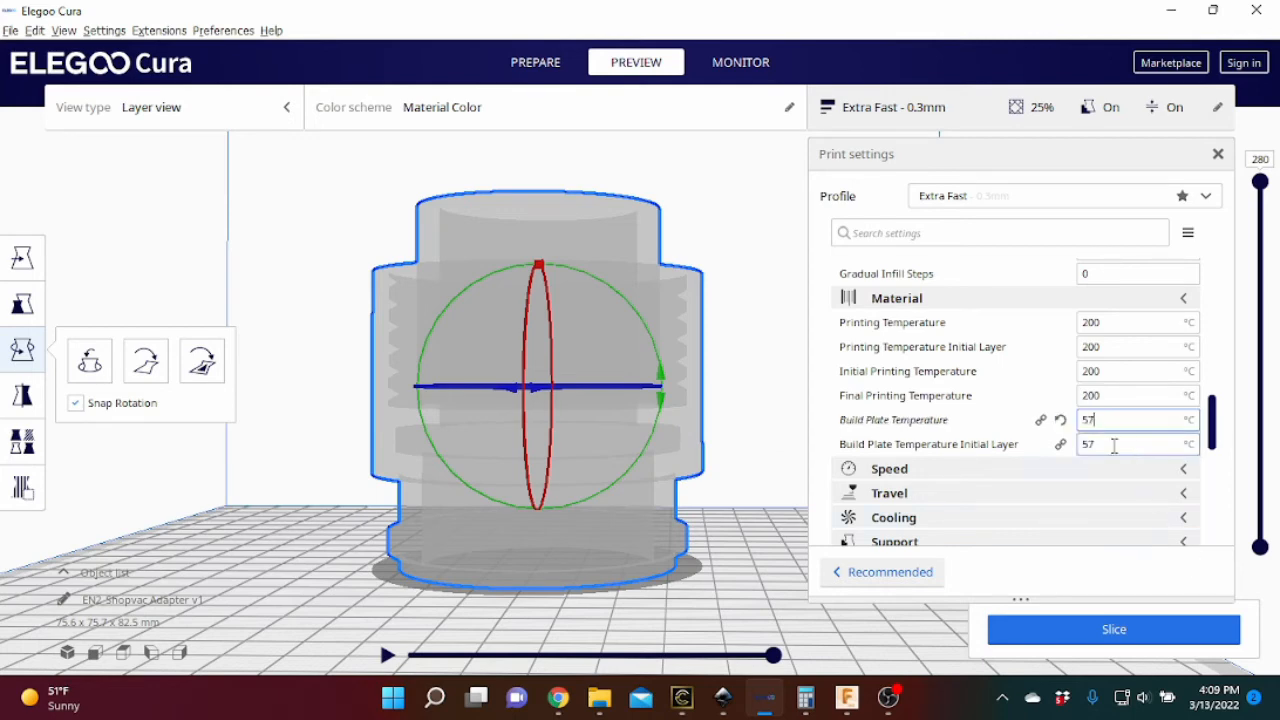
Set the Build Plate Temperature Initial Layer to 60 °C and slice the adapter.
type("60")
scroll(1010, 455, "down", 1)
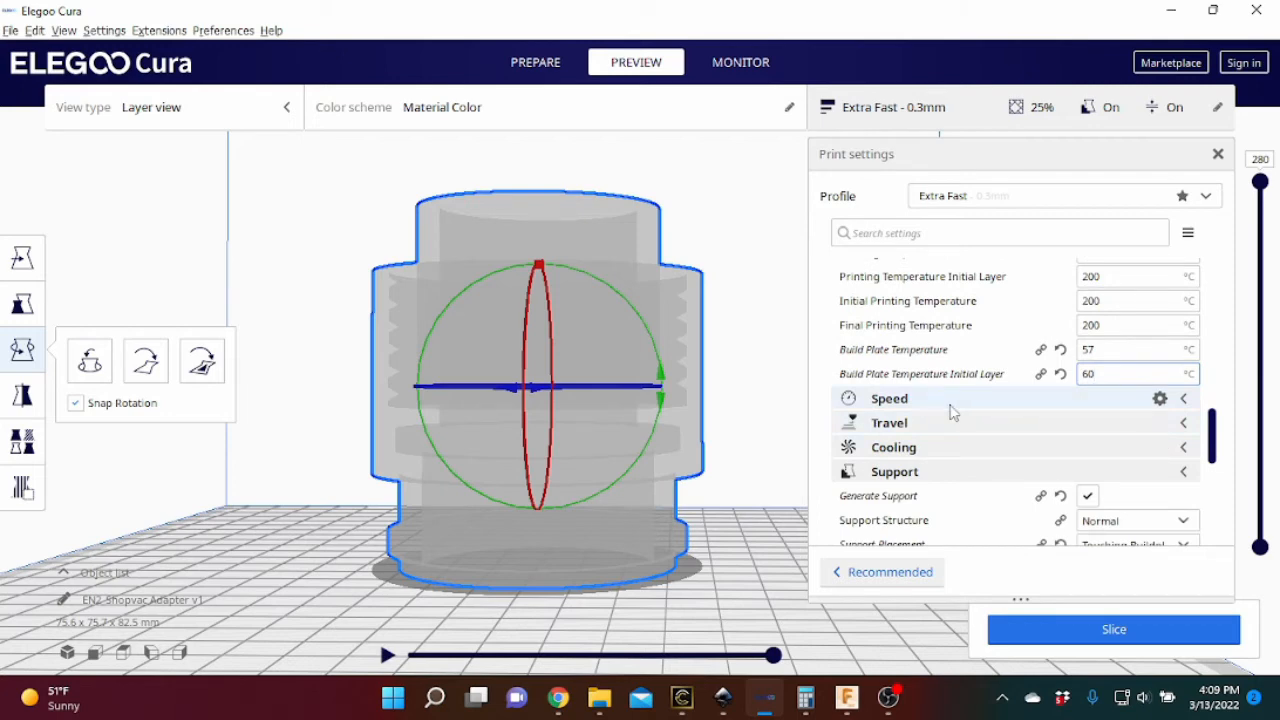
scroll(950, 410, "down", 3)
scroll(943, 402, "down", 3)
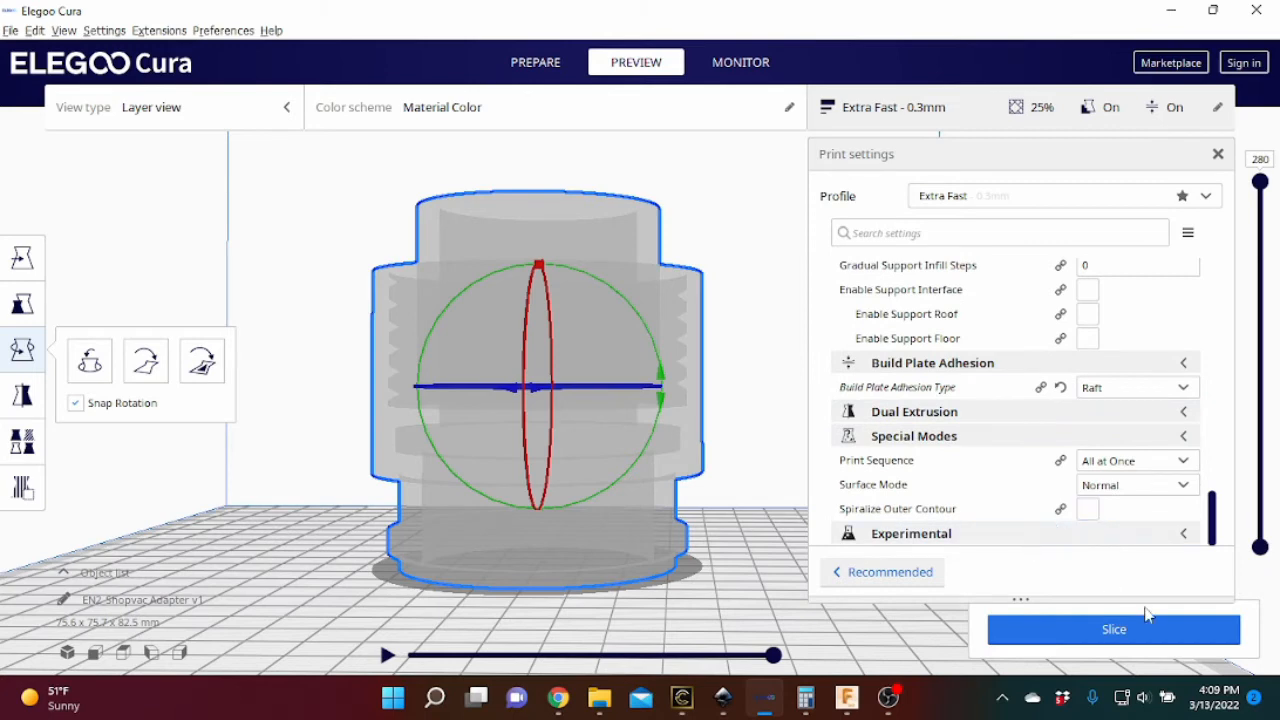
left_click(1092, 628)
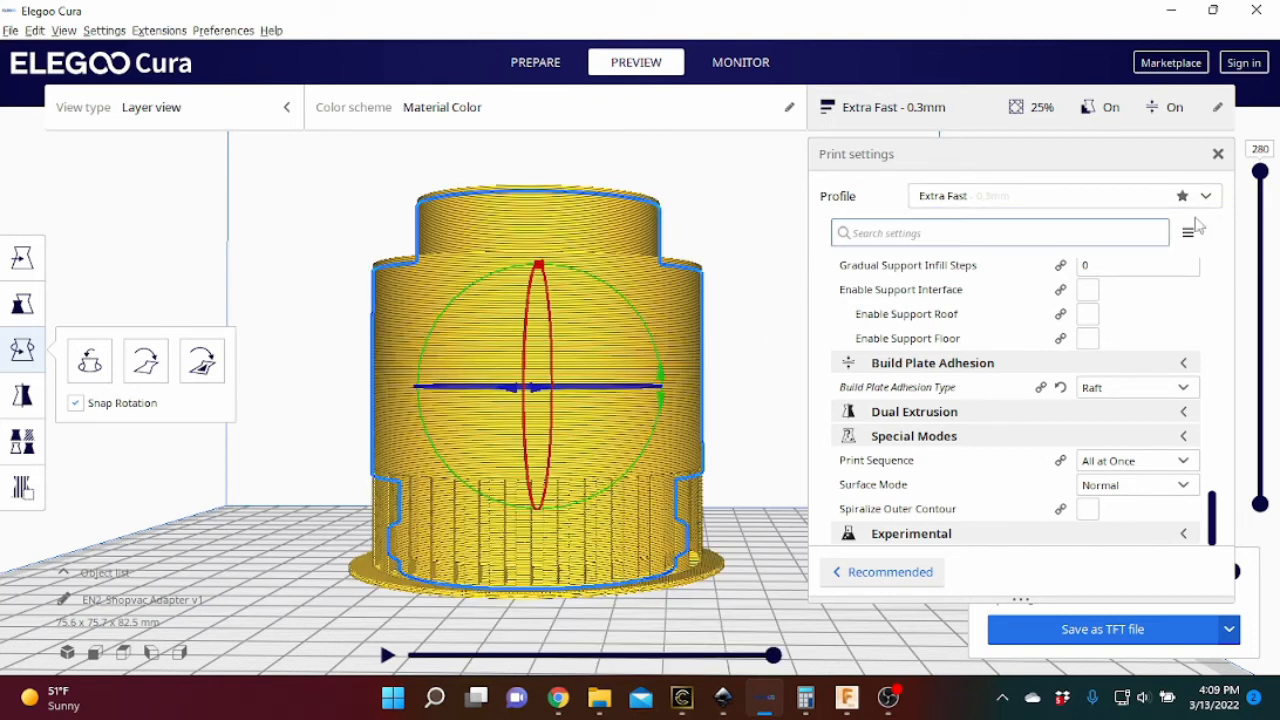
Examine the raft and lowest layers of the sliced adapter, from layer 1 up to layer 15.
left_click_drag(1260, 255, 1260, 480)
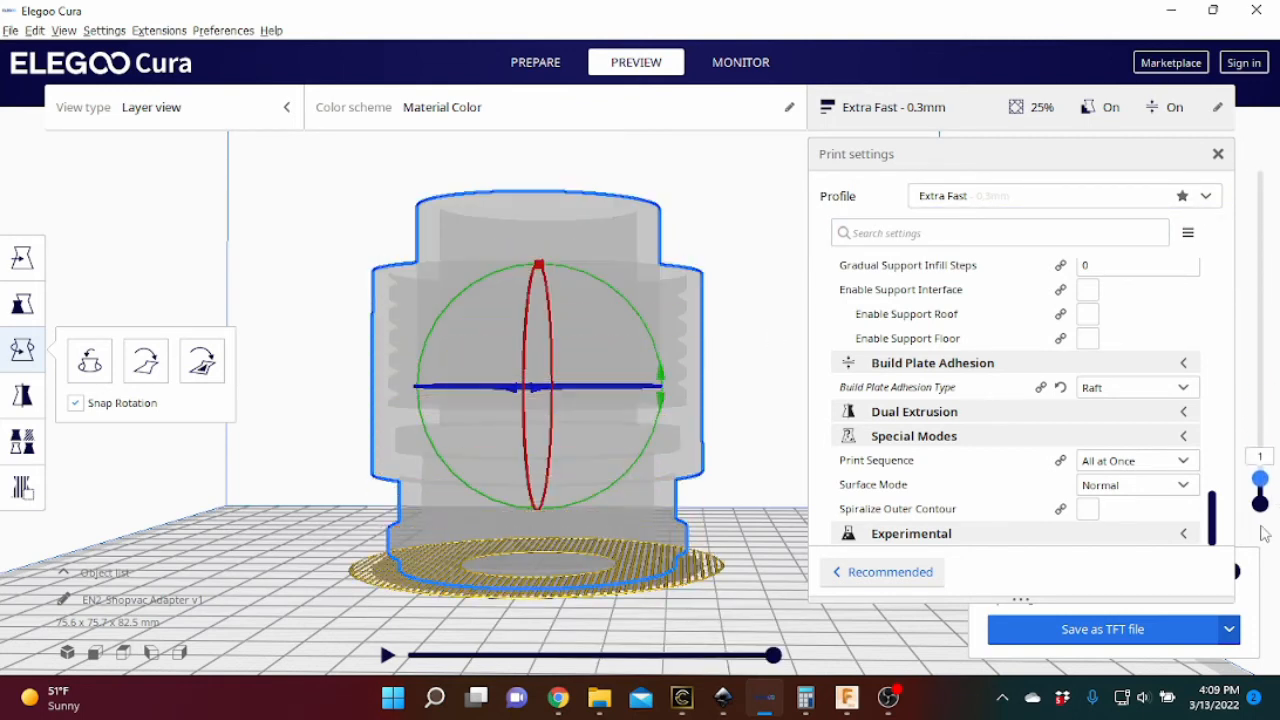
scroll(645, 582, "up", 3)
right_click_drag(645, 582, 685, 535)
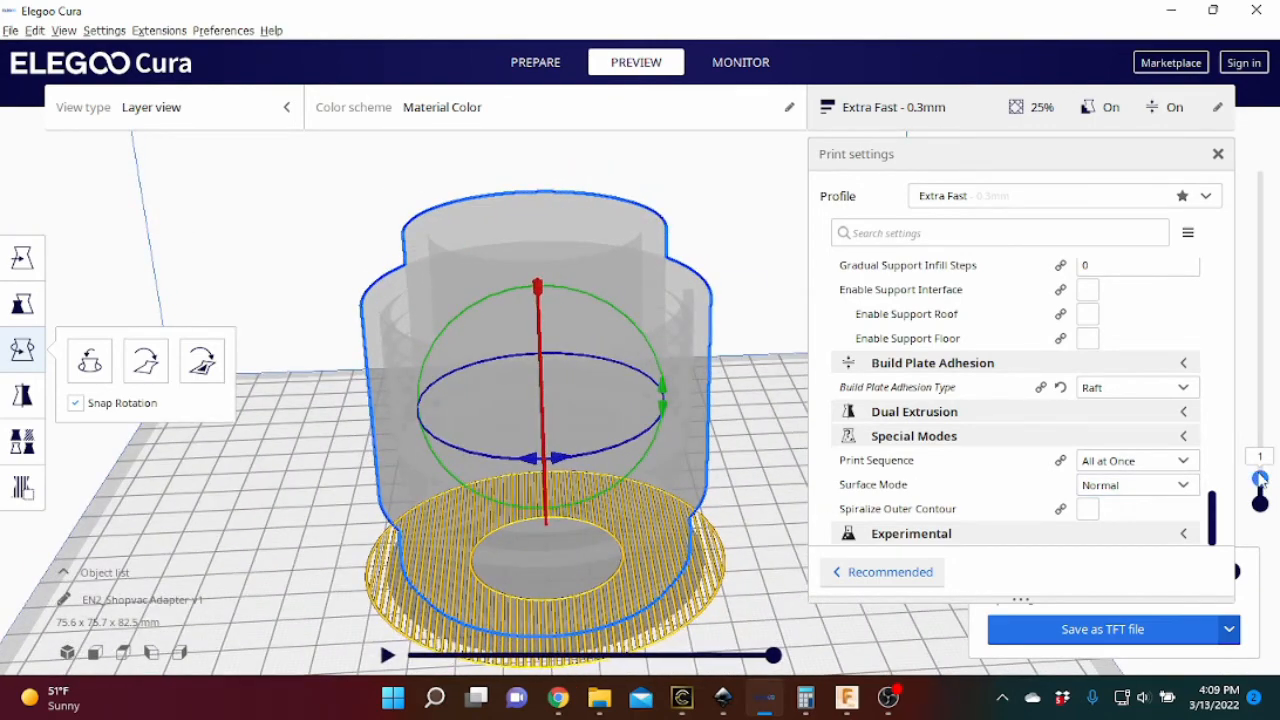
left_click_drag(1260, 478, 1258, 458)
scroll(603, 577, "up", 5)
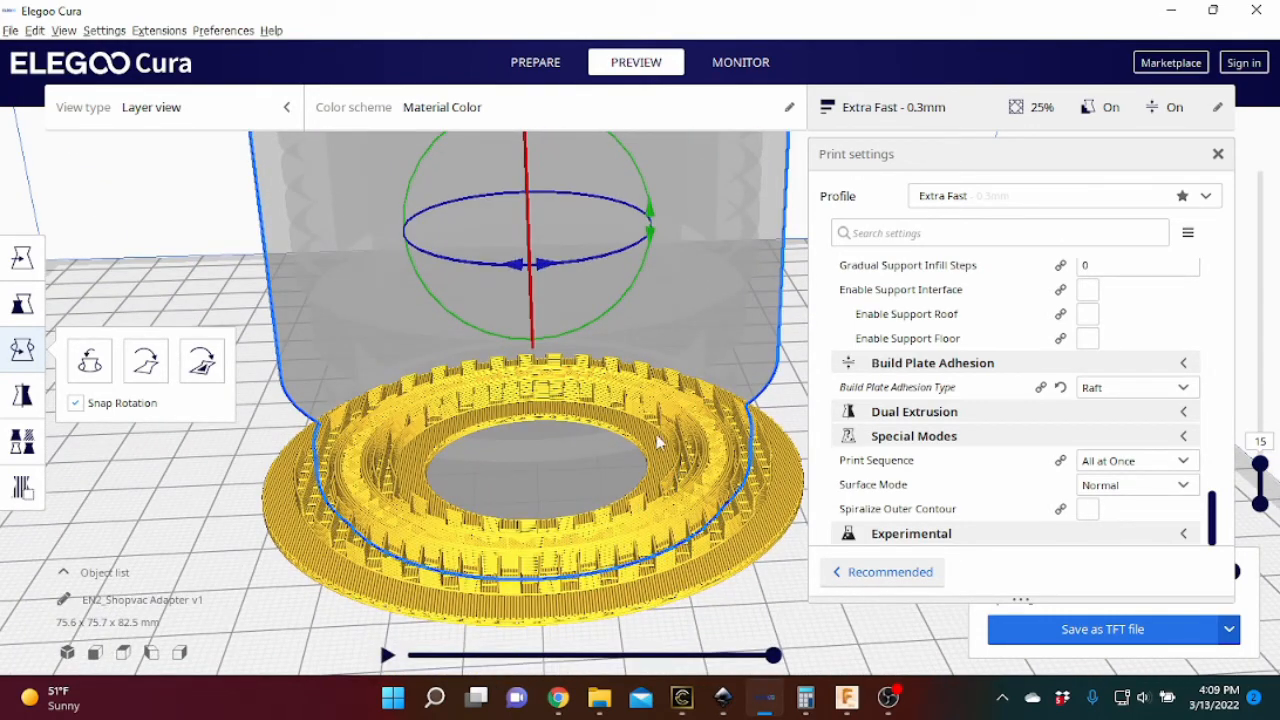
scroll(623, 391, "up", 1)
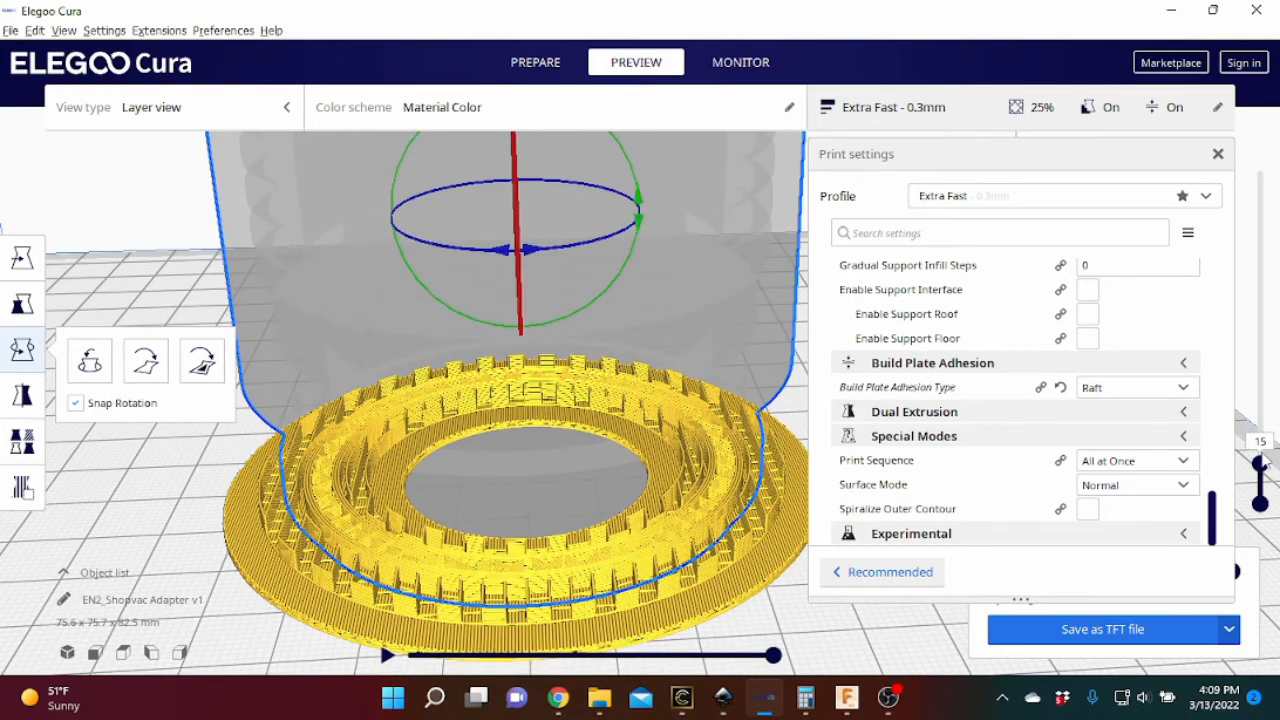
Examine the adapter's walls, infill and internal supports at layers 98 and 221, and show the complete print up to layer 280.
left_click_drag(1260, 466, 1260, 372)
right_click_drag(715, 430, 706, 505)
scroll(706, 505, "up", 2)
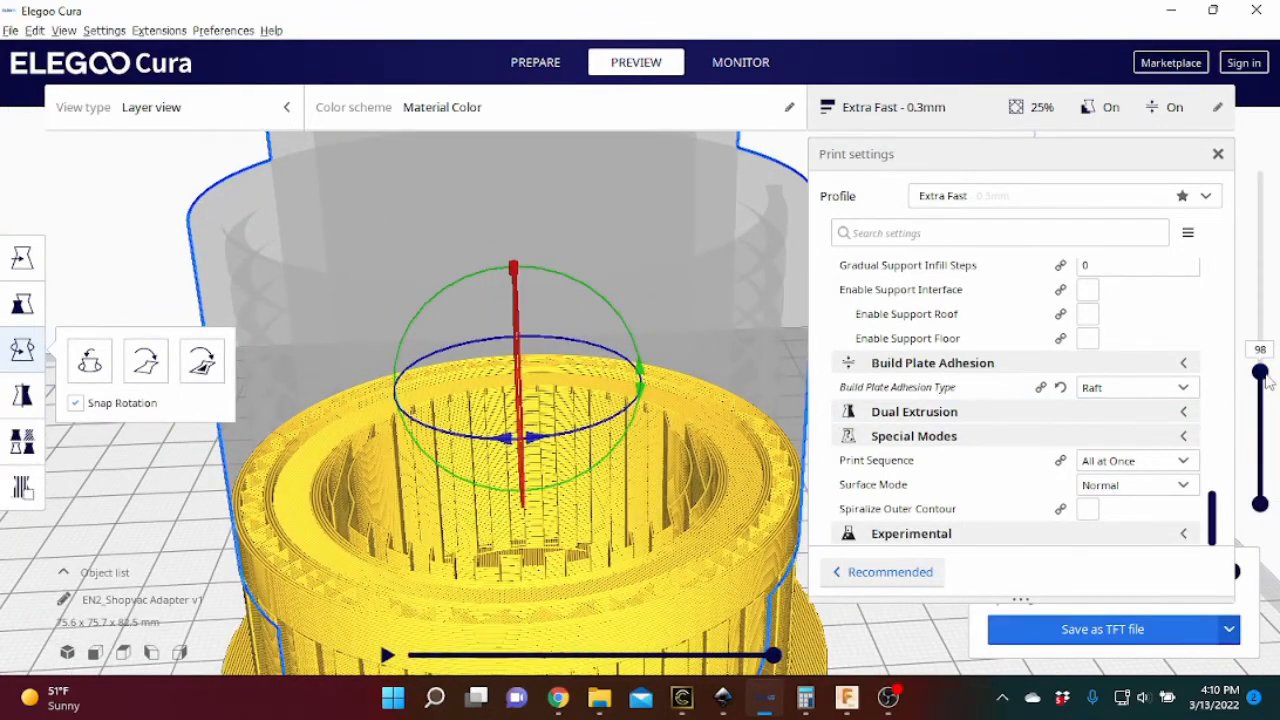
left_click_drag(1263, 372, 1271, 219)
scroll(727, 343, "down", 1)
middle_click_drag(692, 350, 678, 445)
right_click_drag(678, 445, 670, 474)
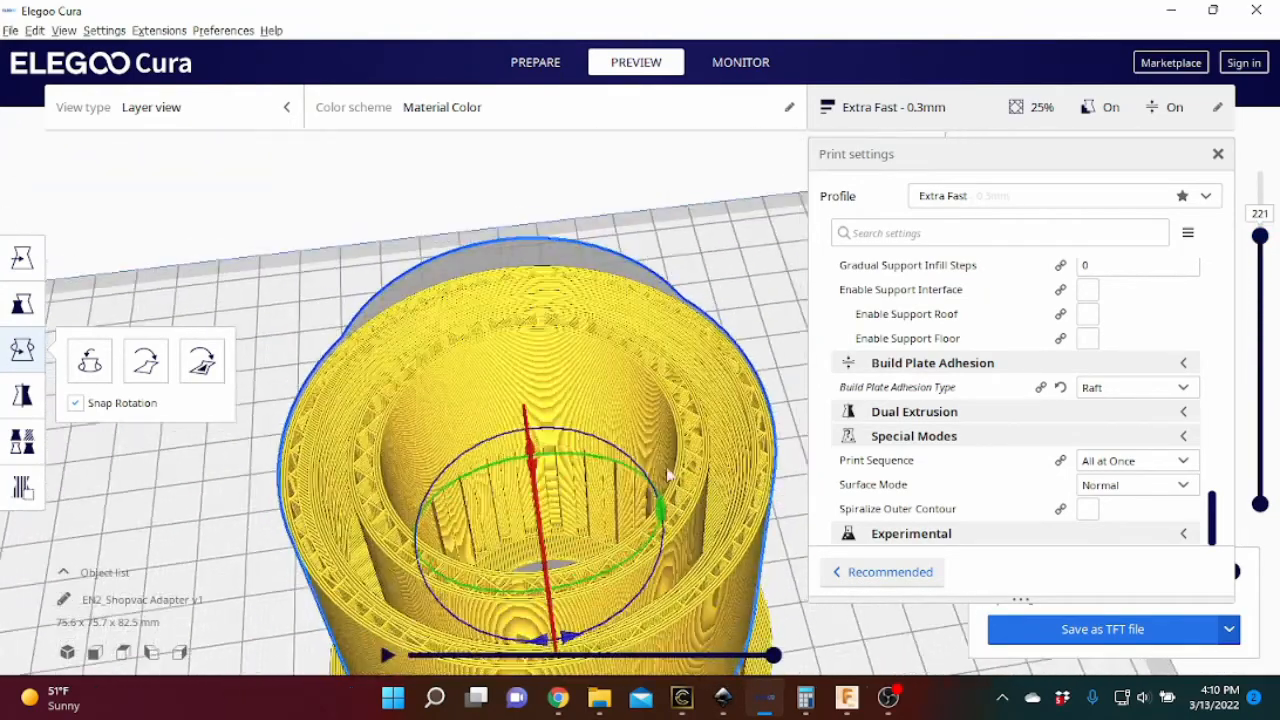
scroll(696, 452, "up", 3)
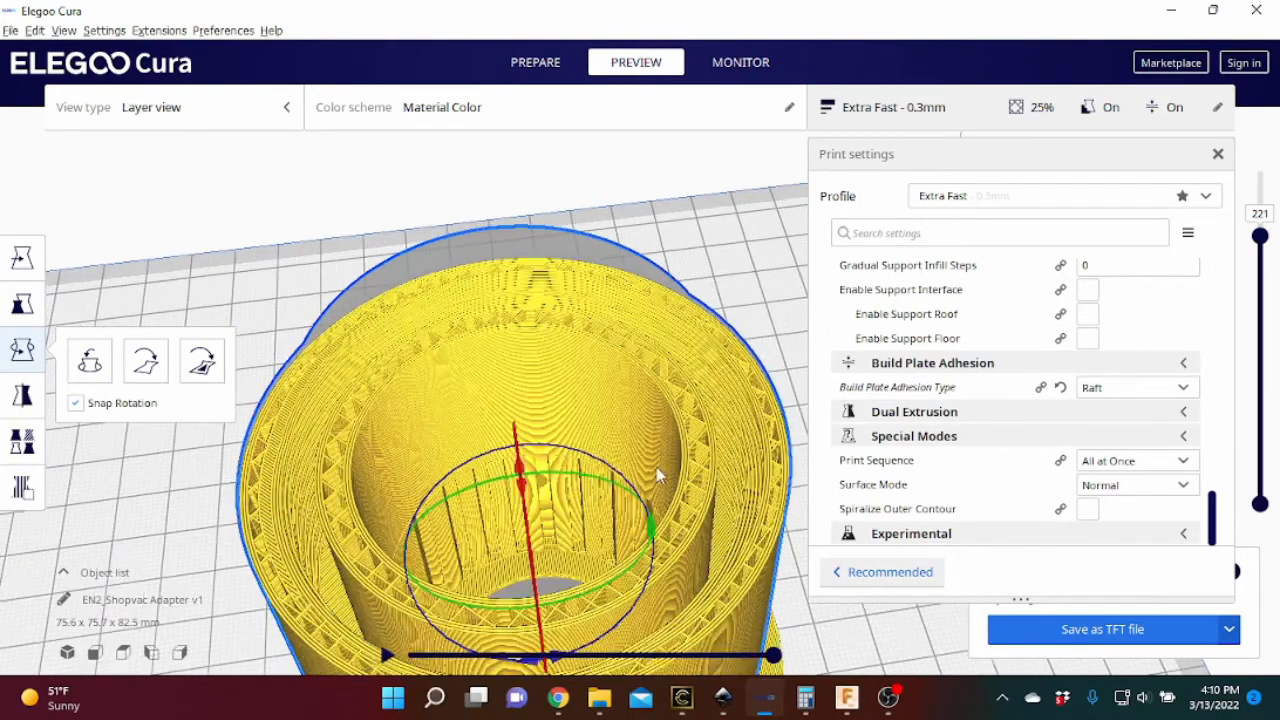
left_click_drag(1264, 194, 1263, 150)
scroll(657, 437, "down", 3)
right_click_drag(495, 538, 548, 525)
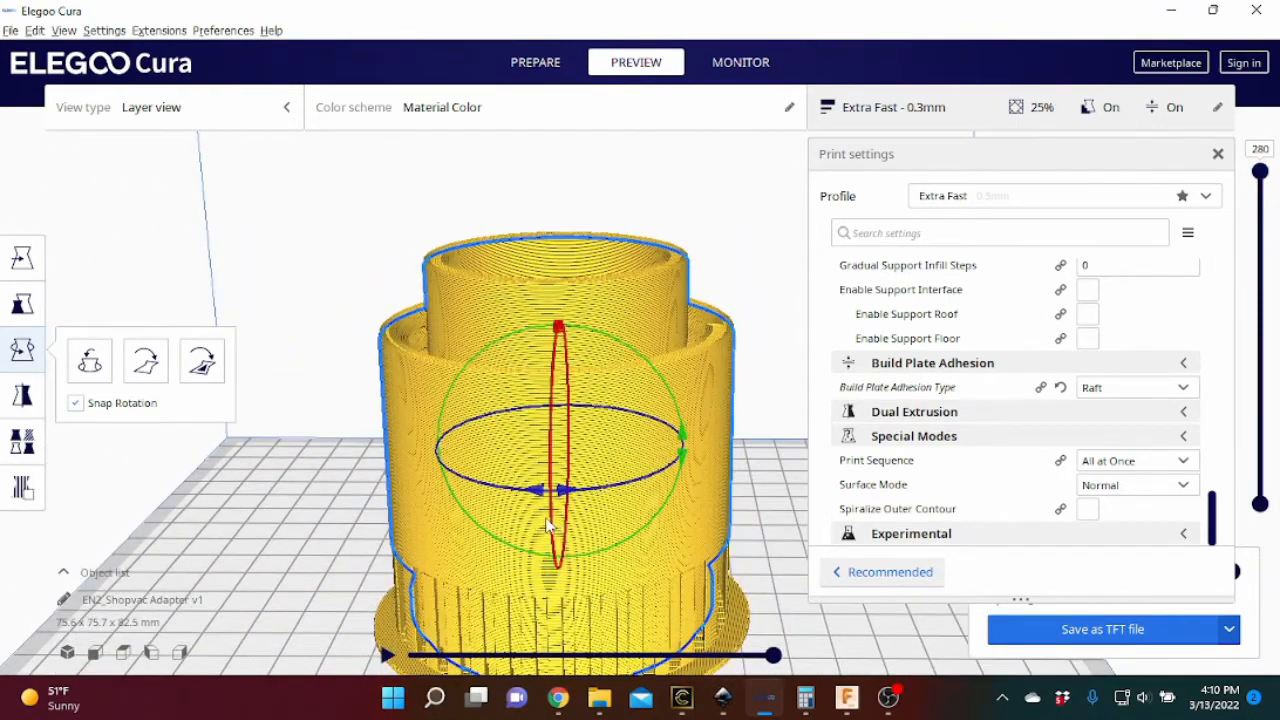